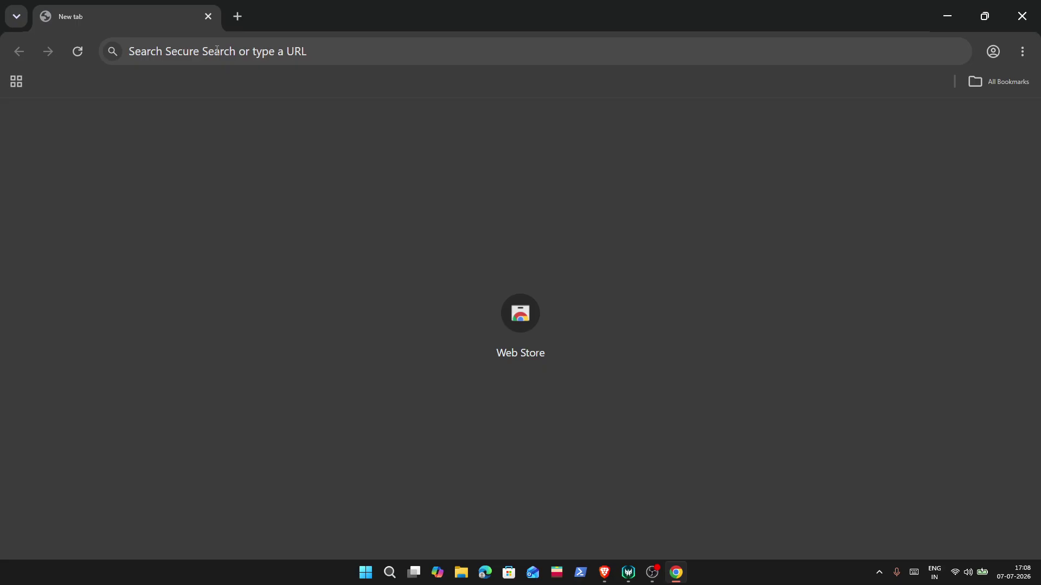
Search the web for 'shopify partner' from the address bar
left_click(219, 58)
type("shop")
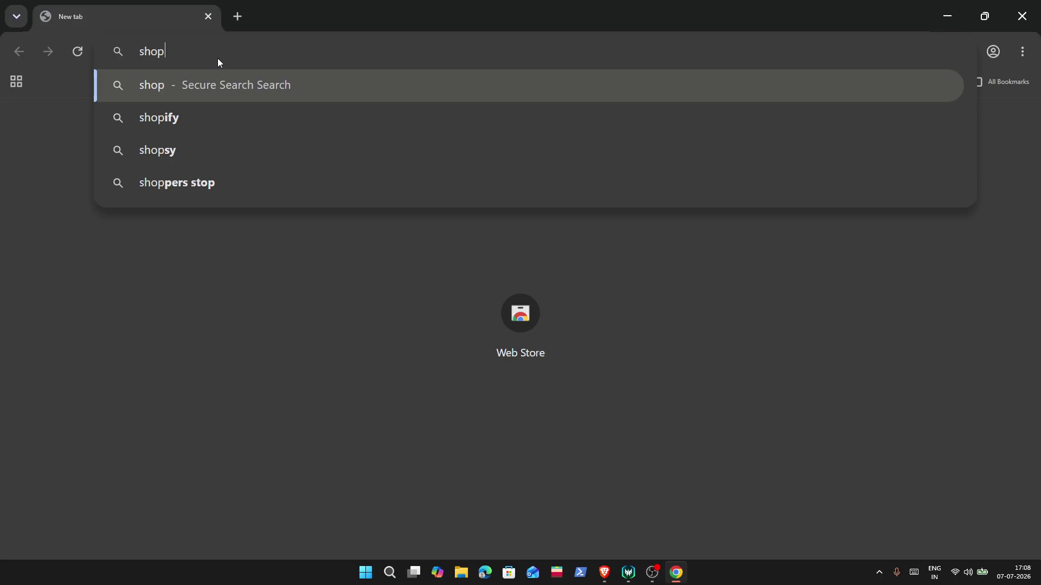
left_click(200, 114)
type("partner")
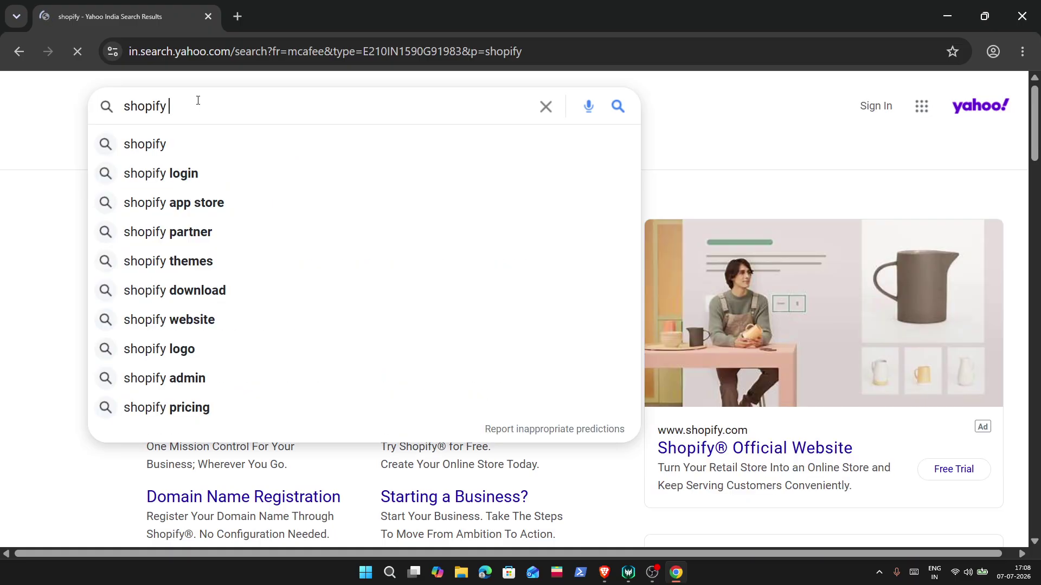
key("Return")
Open the Shopify Partners result in a new tab and close the search results tab
scroll(265, 204, "down", 3)
scroll(265, 195, "up", 3)
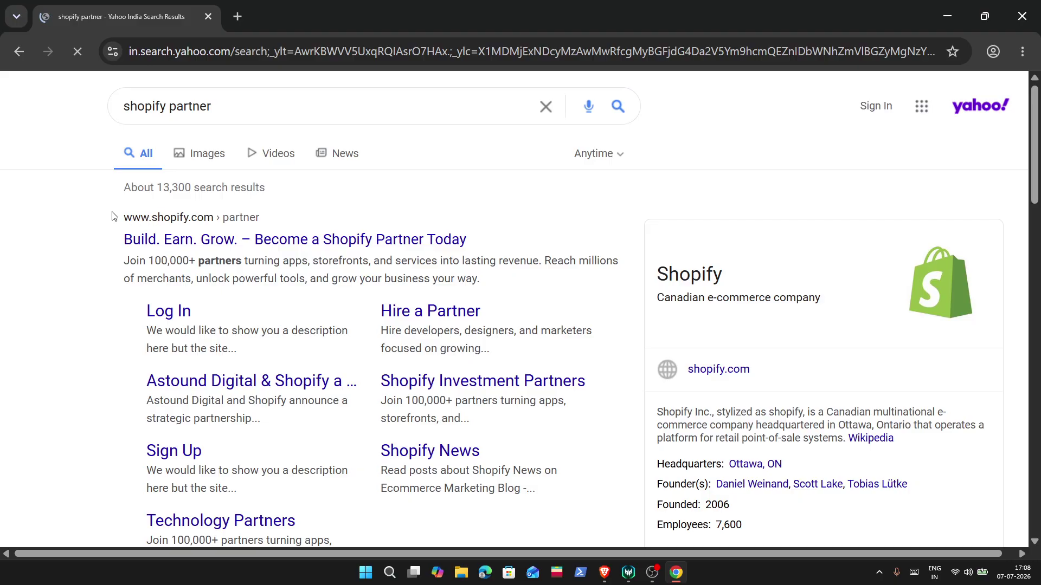
left_click_drag(93, 241, 526, 224)
left_click(397, 244)
left_click(208, 16)
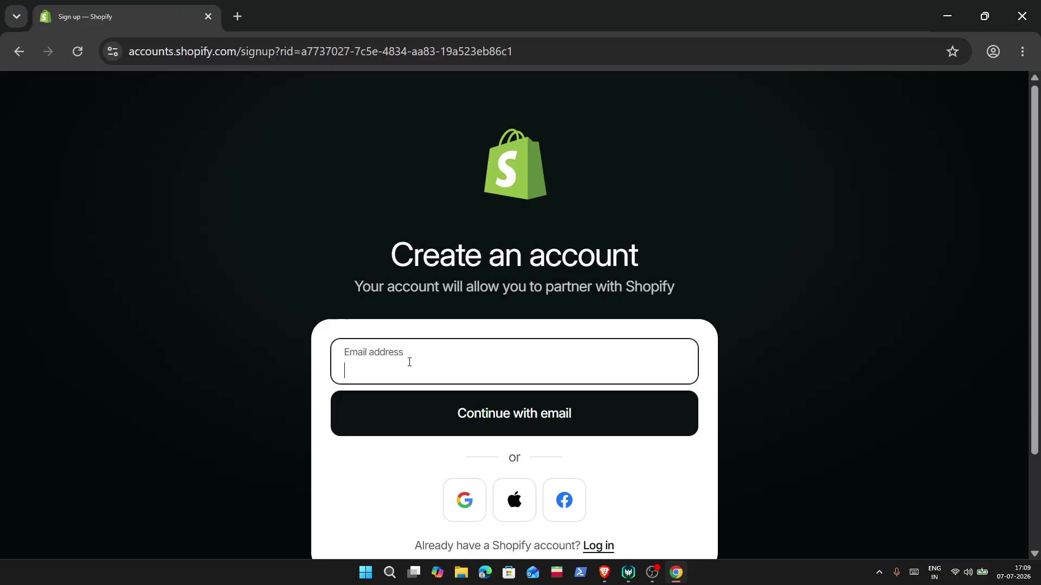
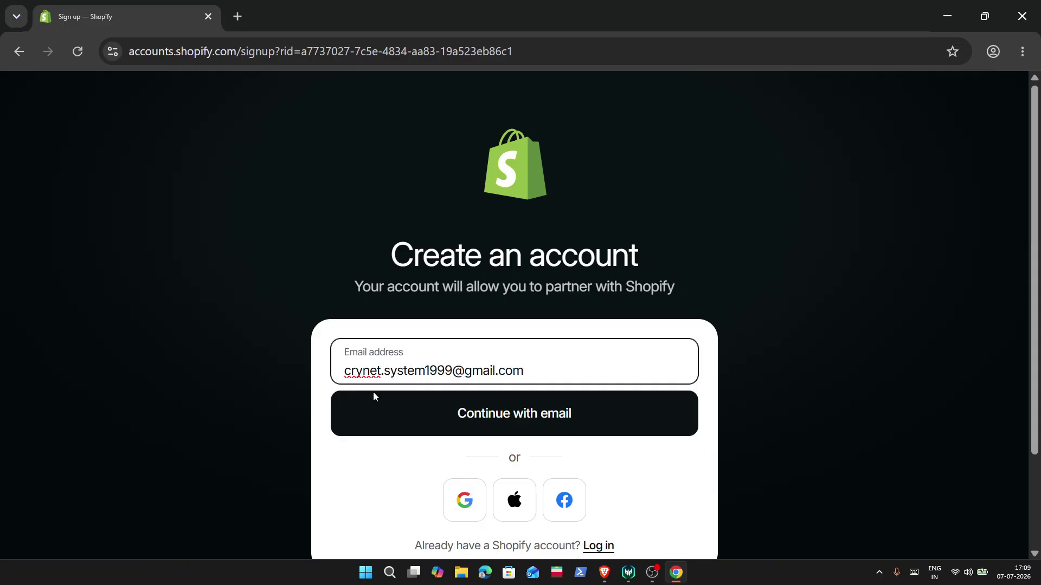
Enter the sign-up e-mail address and continue with email
left_click(437, 420)
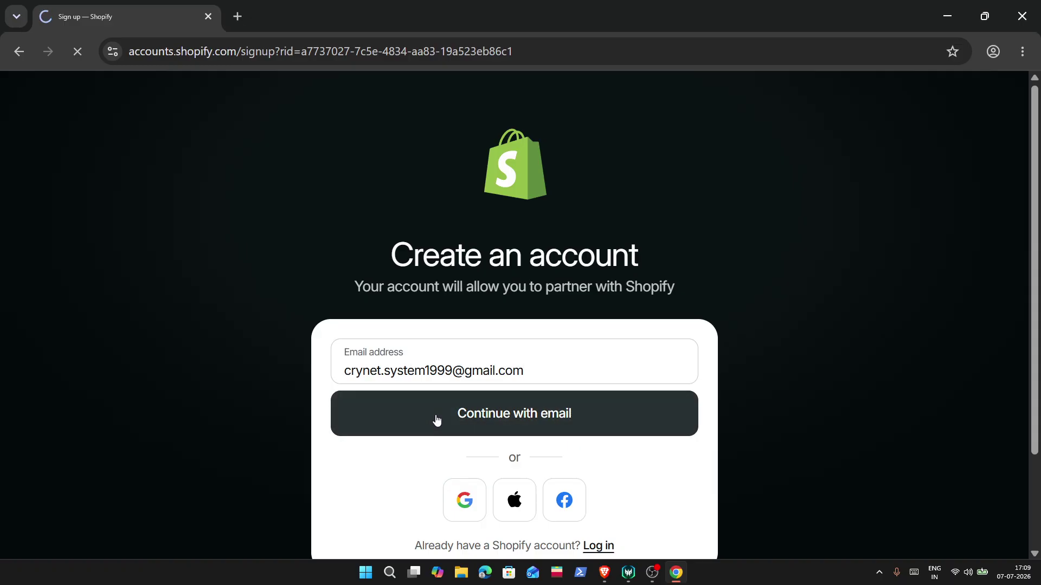
scroll(437, 418, "down", 3)
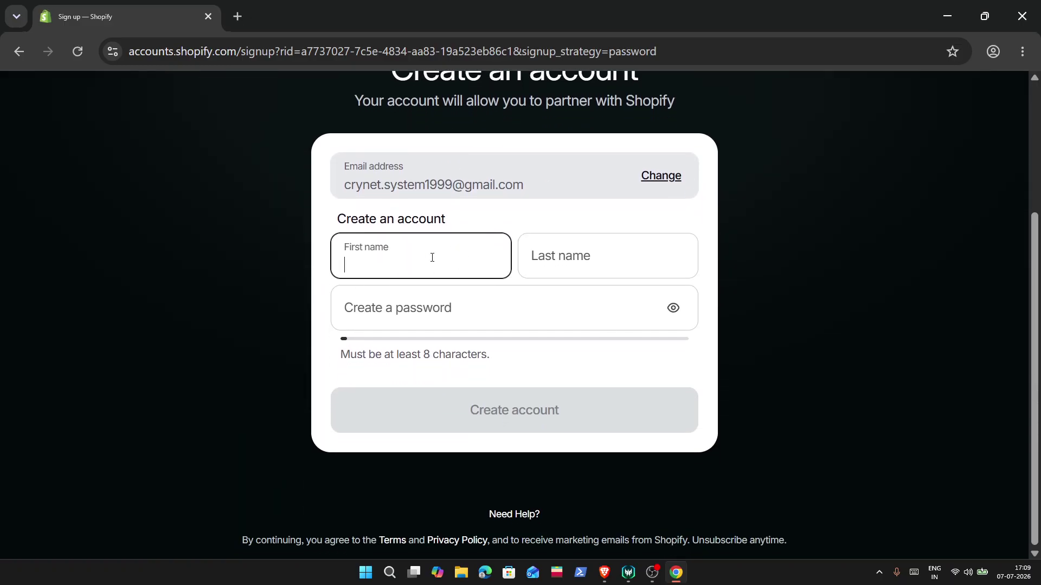
Fill in the first name, last name and a strong password, then create the account
key("Tab")
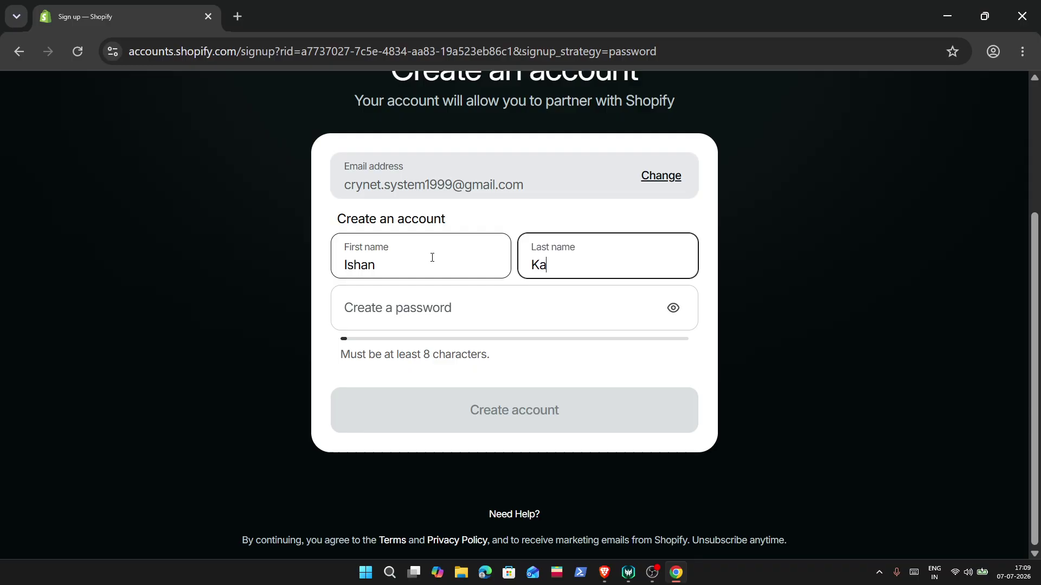
left_click(419, 321)
type("••••••••••")
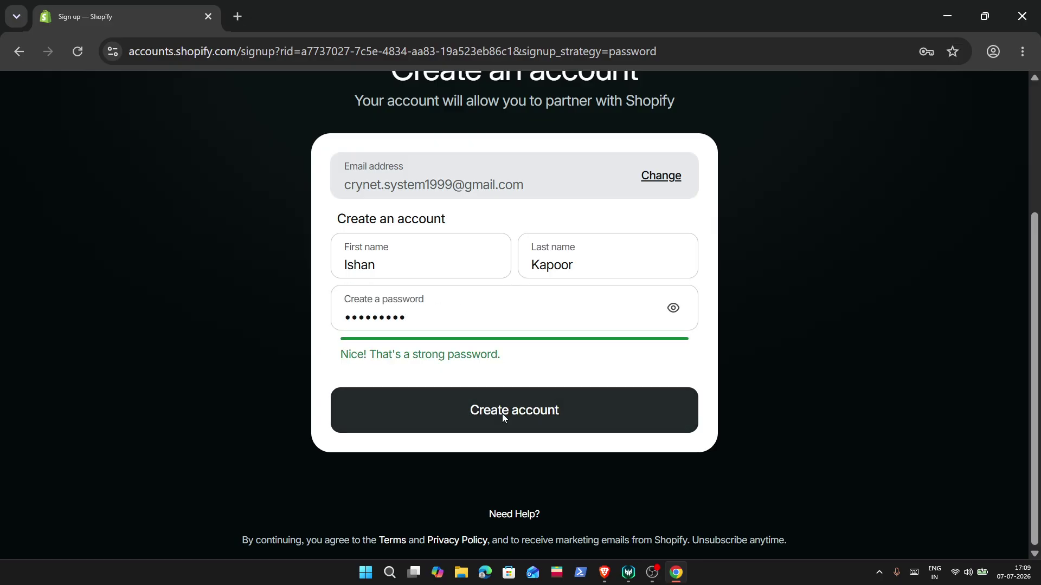
left_click(502, 414)
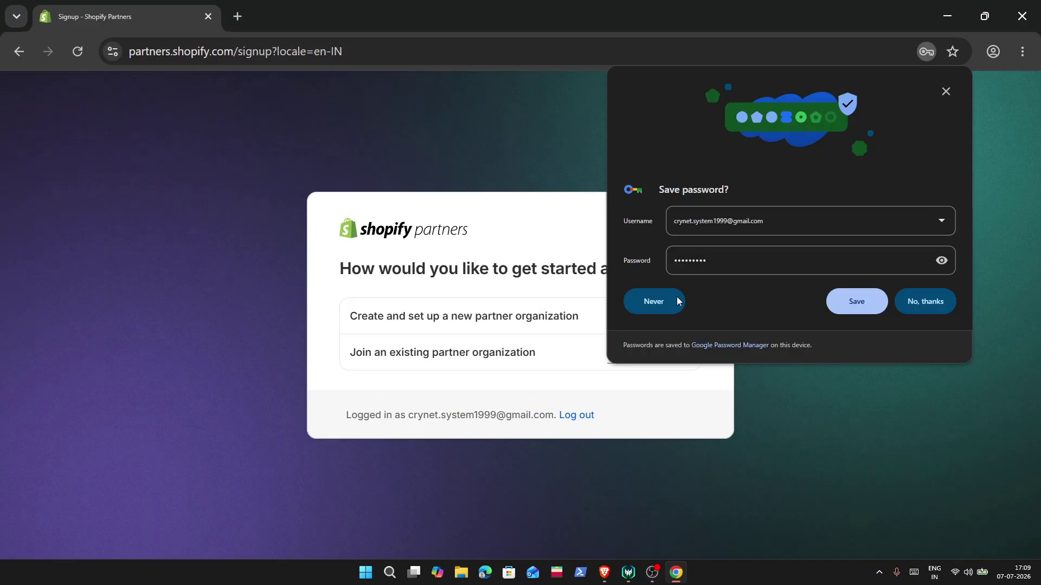
Decline saving the password and start a new partner organization with the Other option
left_click(935, 304)
left_click(515, 324)
left_click(357, 373)
left_click(703, 413)
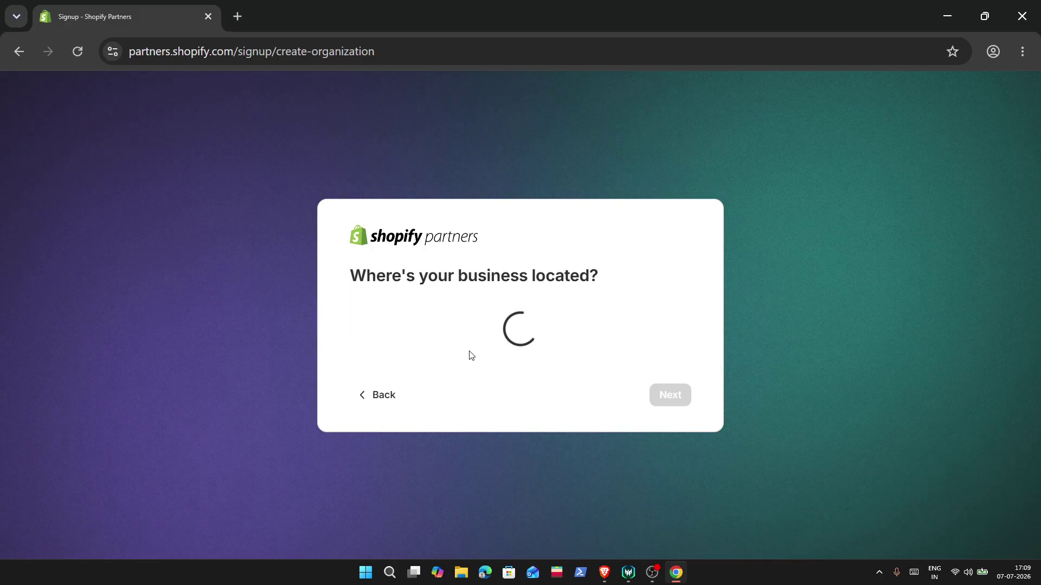
Set the business location state to Maharashtra and continue
left_click(517, 378)
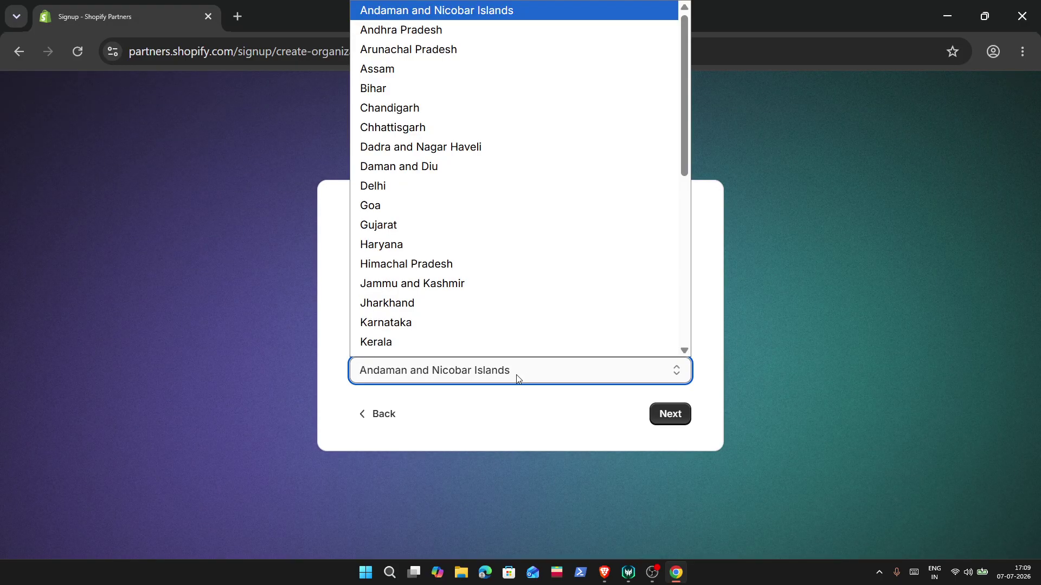
key("m")
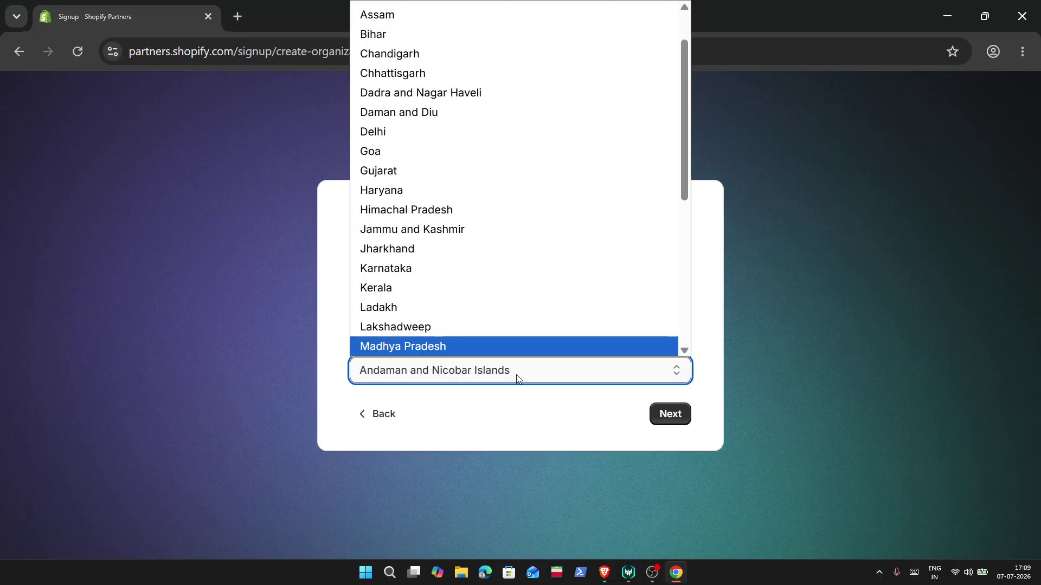
scroll(437, 262, "down", 3)
left_click(433, 203)
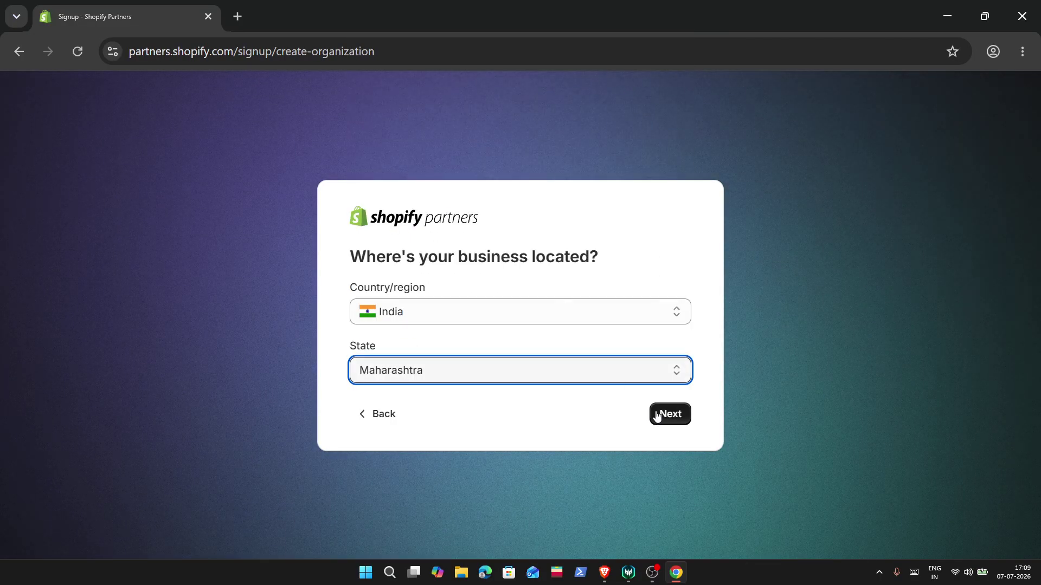
left_click(658, 416)
Enter business name 'Hello', job title 'Hi', address lines 'Here' and 'There', city Mumbai
scroll(346, 228, "down", 1)
left_click(300, 180)
type("Hew")
key("BackSpace")
type("llo")
key("Tab")
type("Hiu")
key("BackSpace")
key("Tab")
type("Here")
key("Tab")
type("There")
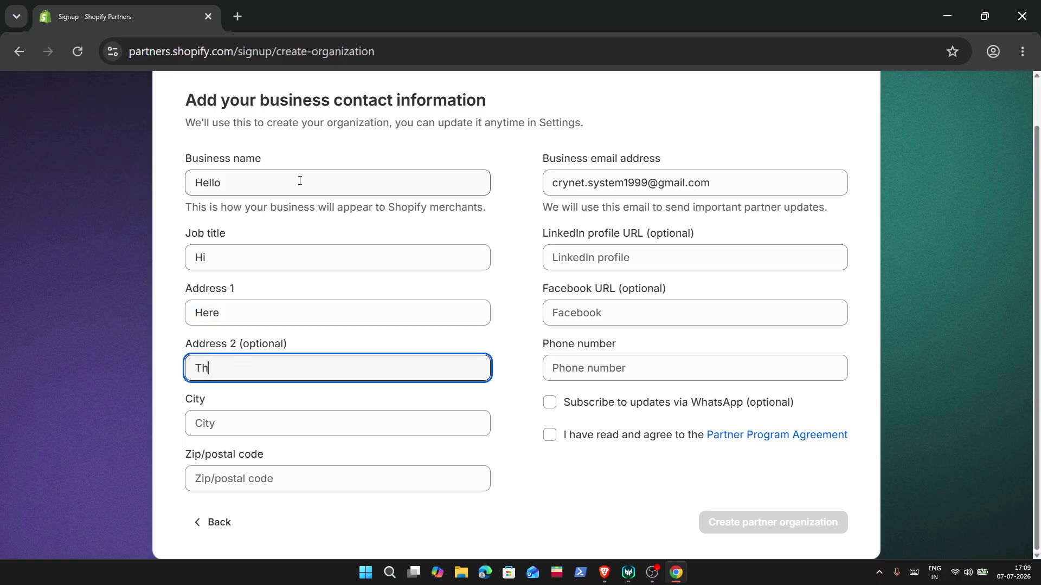
key("Tab")
type("mumbai")
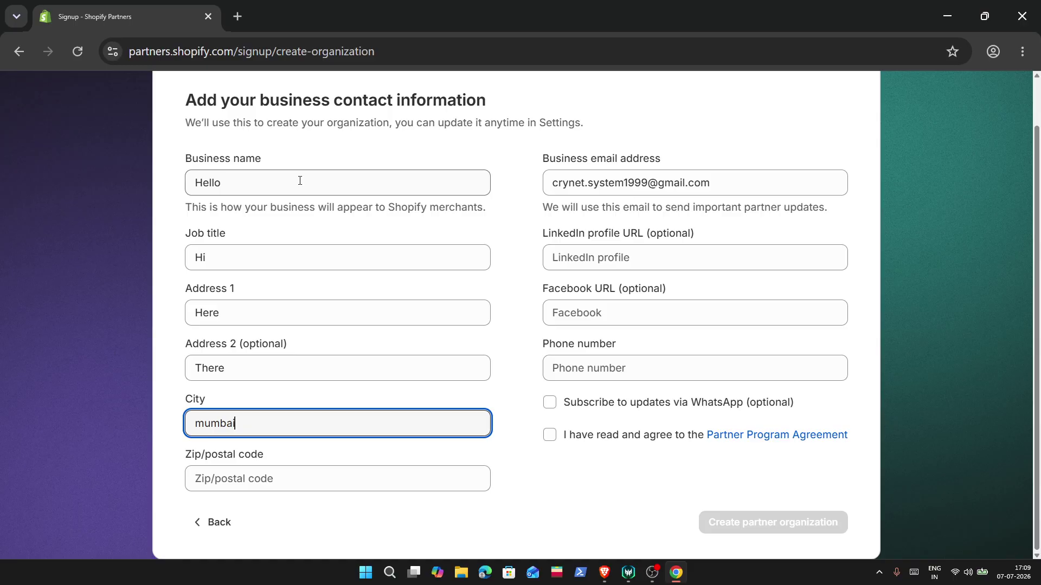
key("Tab")
key("Tab")
key("Tab")
key("Tab")
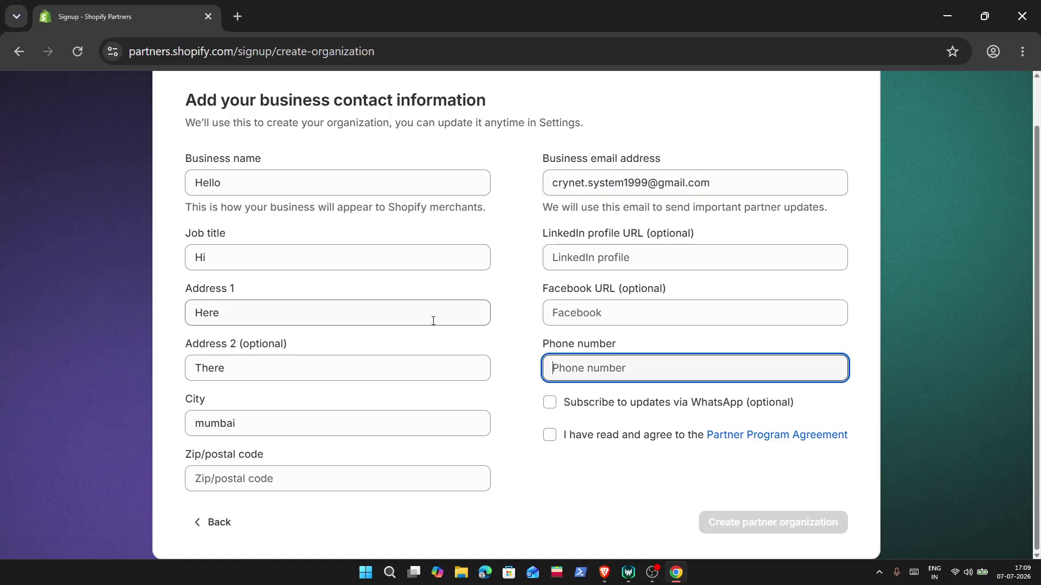
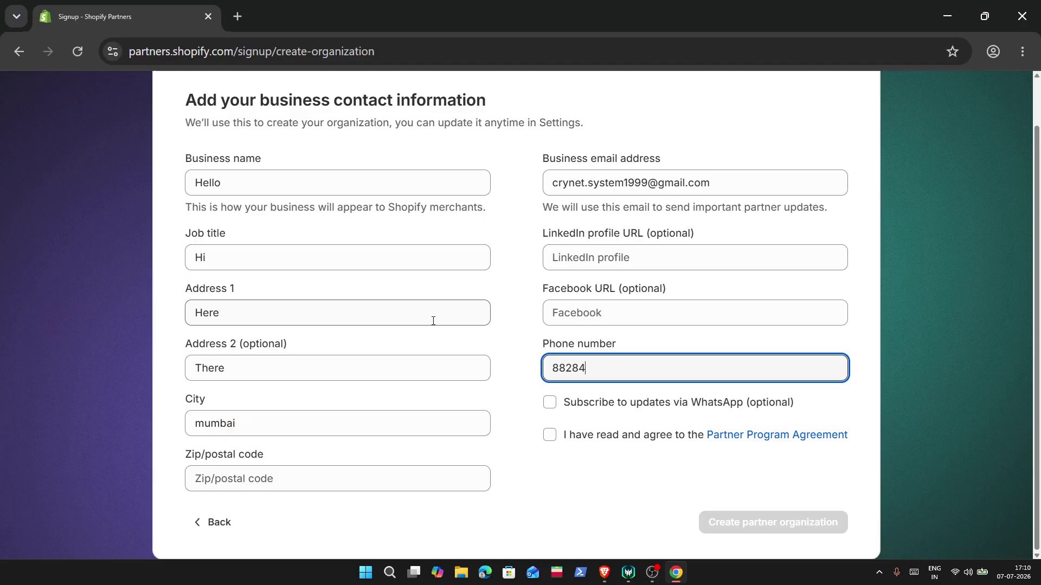
Add the phone number and postal code, accept the Partner Program Agreement, and create the organization
left_click(238, 485)
type("400063")
left_click(618, 482)
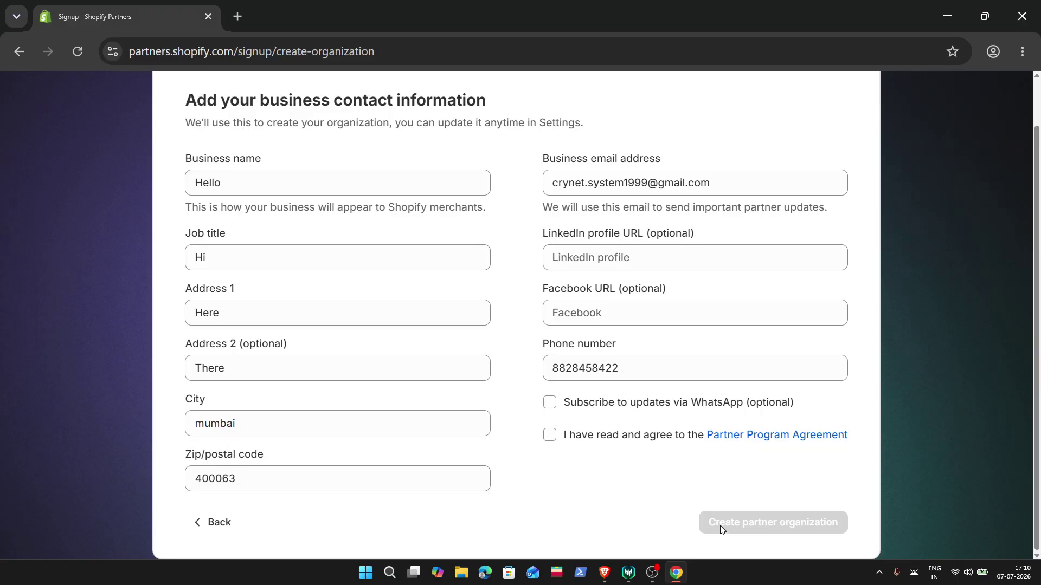
left_click(549, 435)
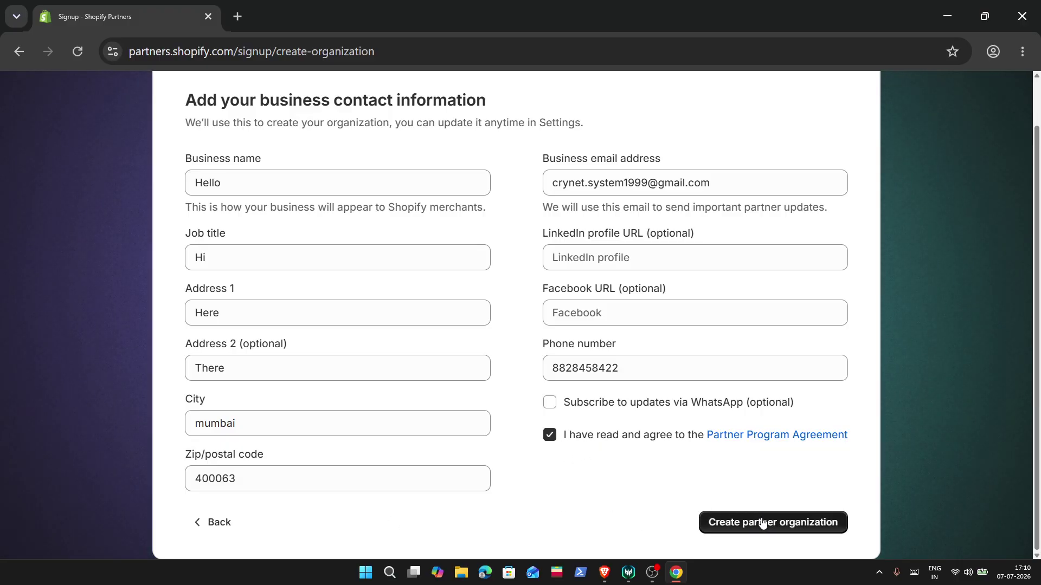
left_click(773, 522)
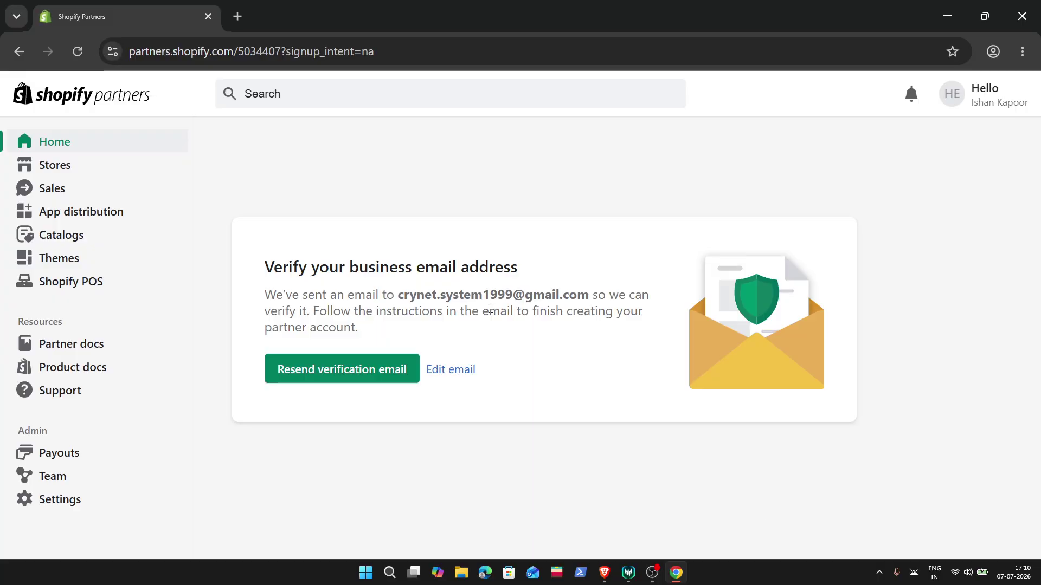
Resend the verification email, then reload Partners home to confirm the e-mail is verified
left_click_drag(257, 248, 593, 380)
left_click_drag(265, 294, 517, 310)
left_click(512, 331)
left_click(344, 369)
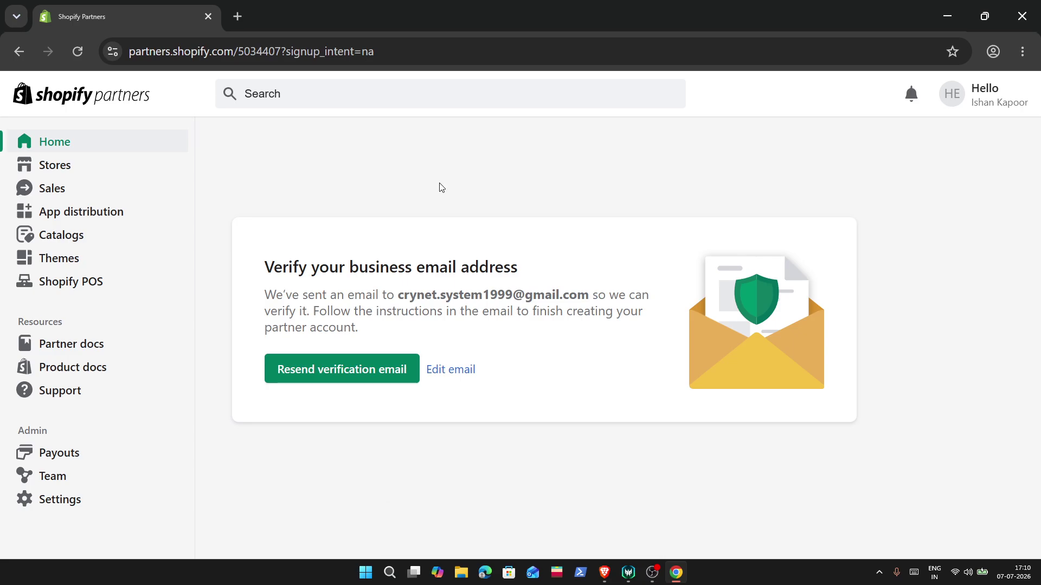
left_click(77, 51)
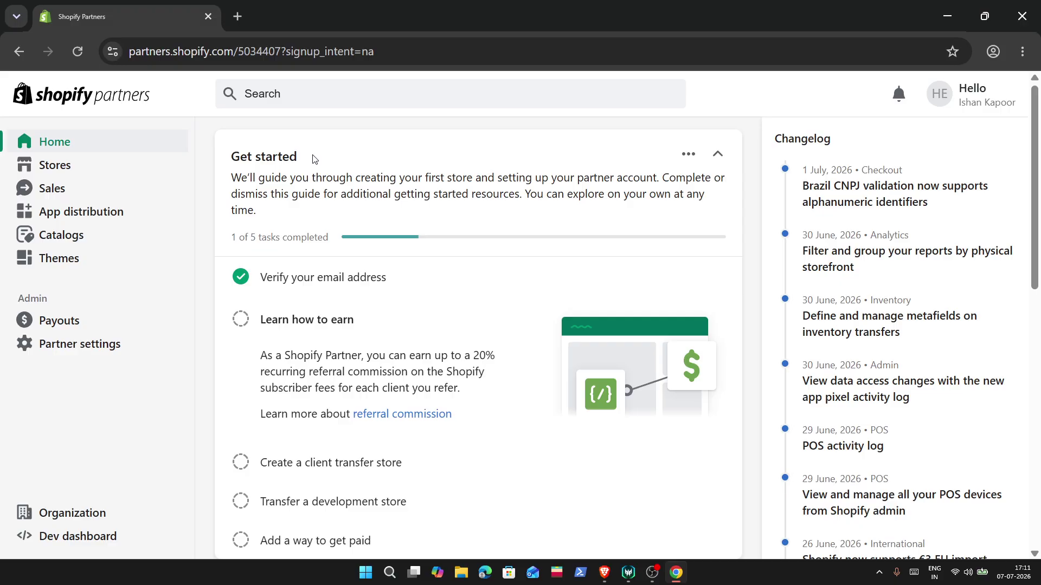
scroll(313, 162, "down", 2)
scroll(307, 320, "up", 2)
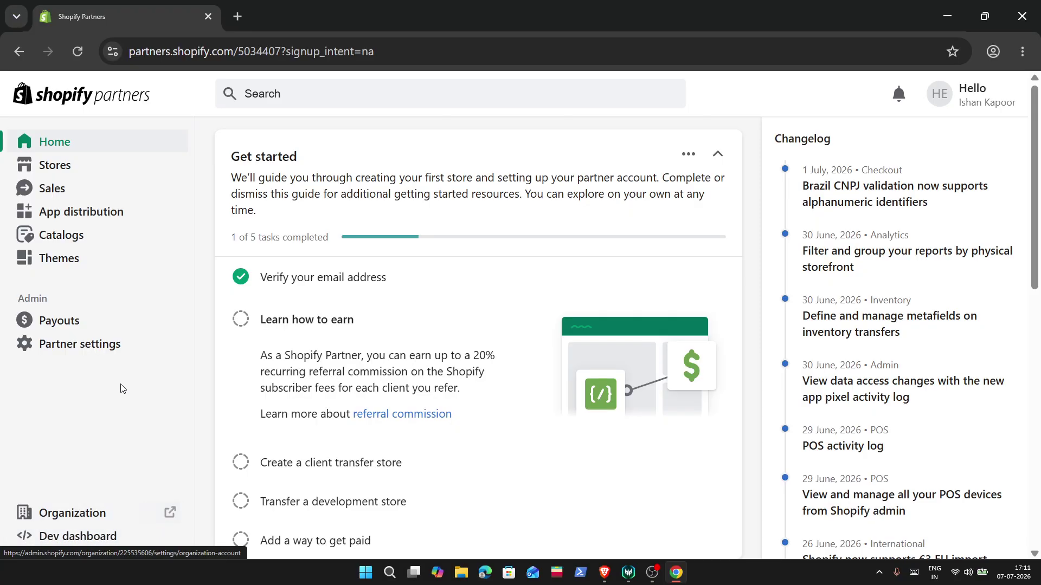
Open the Dev Dashboard in a new tab, sign in with the existing account, and skip passkey setup
left_click(91, 541)
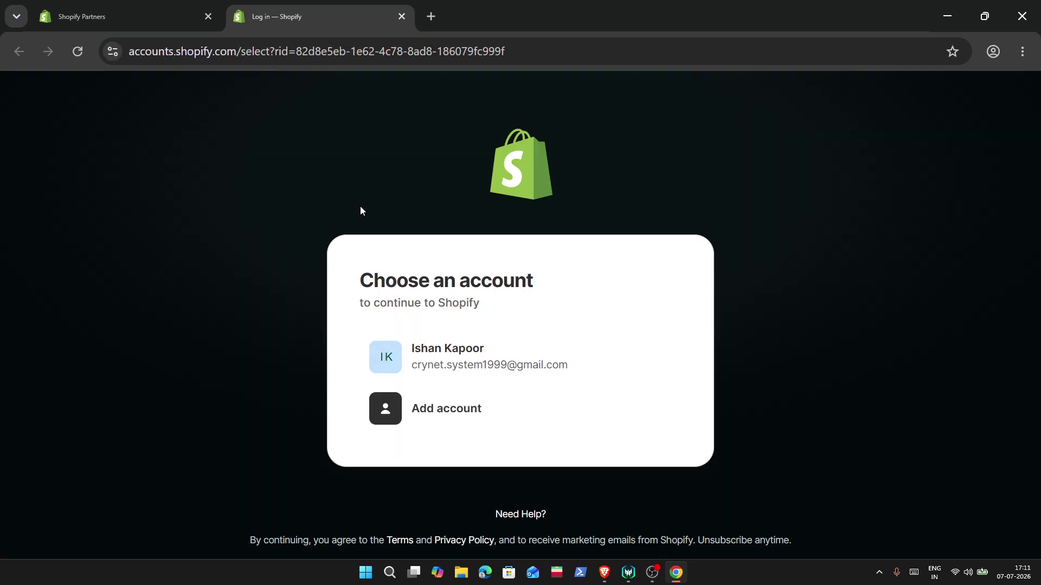
left_click(501, 362)
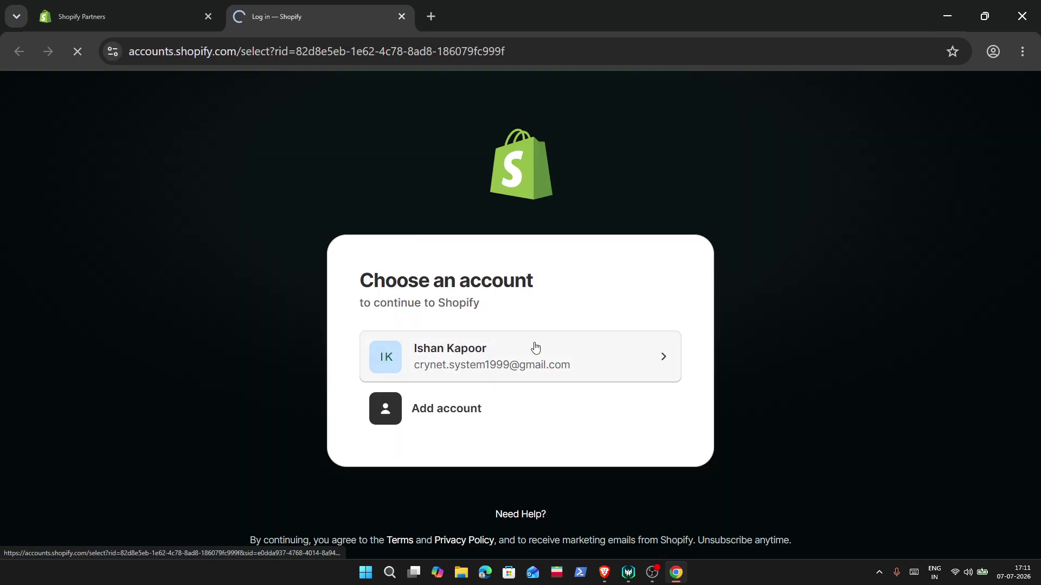
scroll(536, 352, "down", 2)
left_click(483, 442)
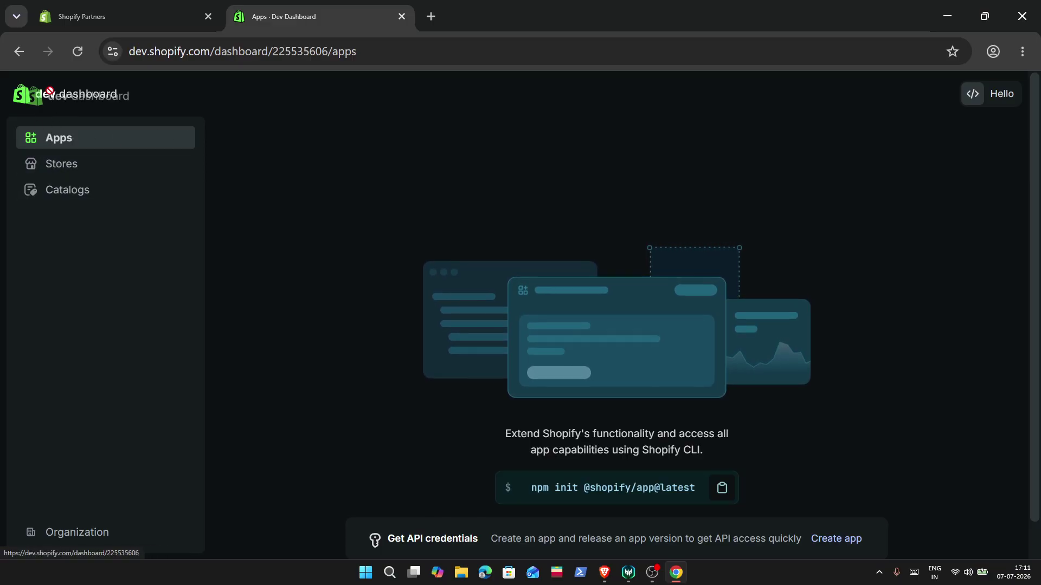
left_click(118, 18)
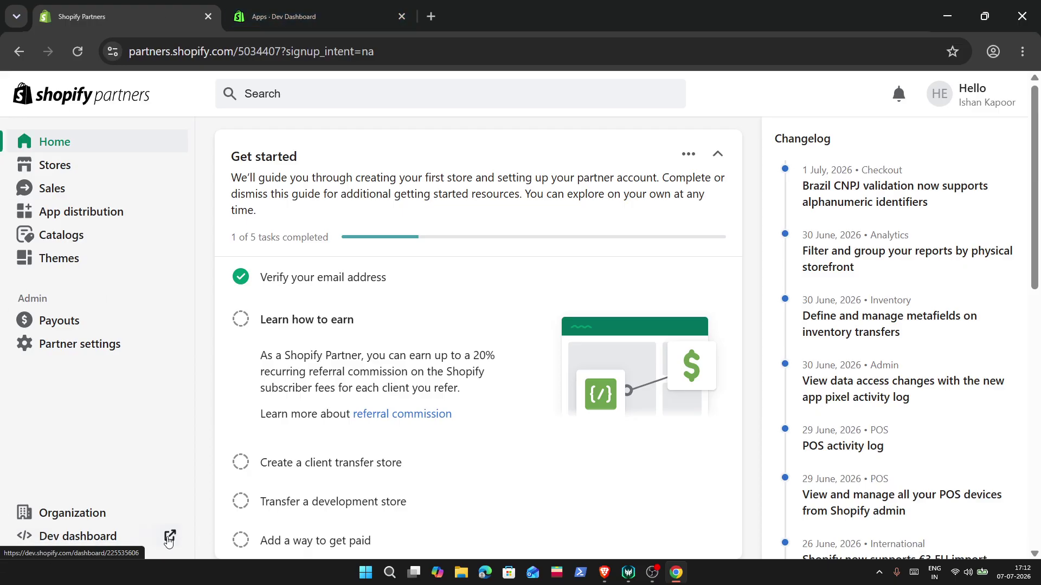
left_click(383, 7)
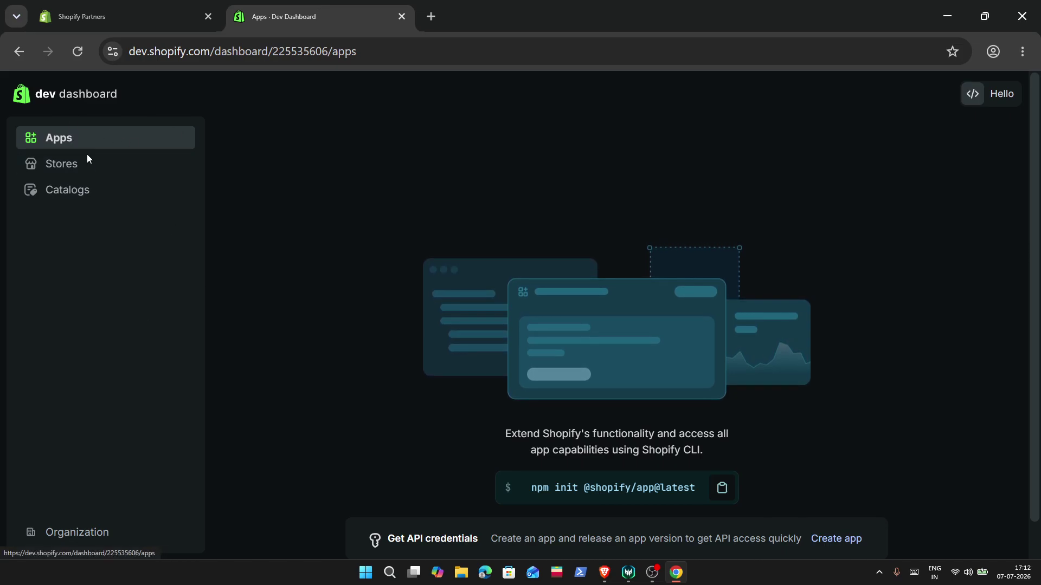
Open the Stores list and check the Collaborations tab
left_click(85, 174)
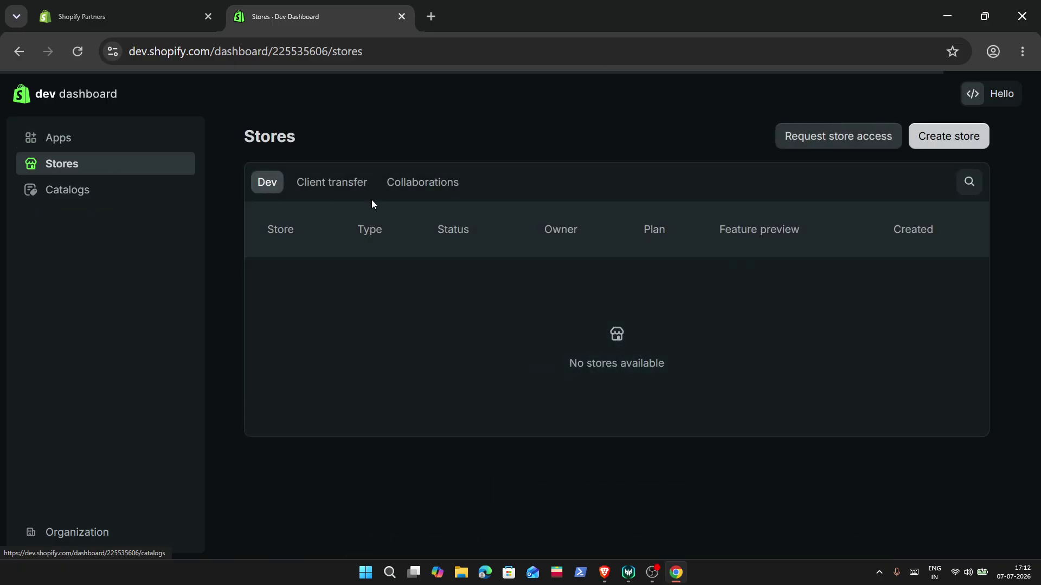
left_click_drag(226, 125, 776, 415)
left_click(959, 462)
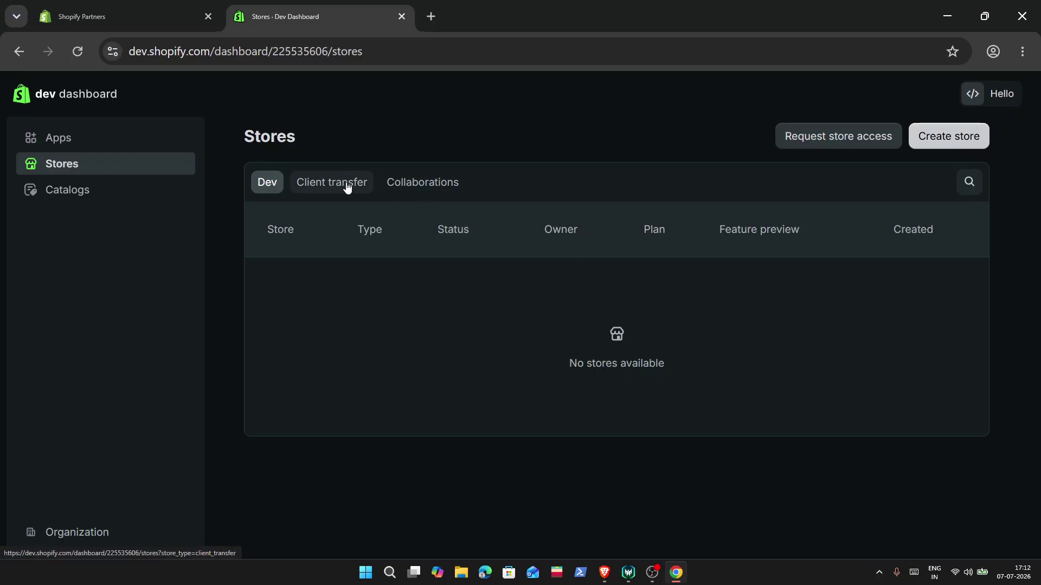
left_click(422, 182)
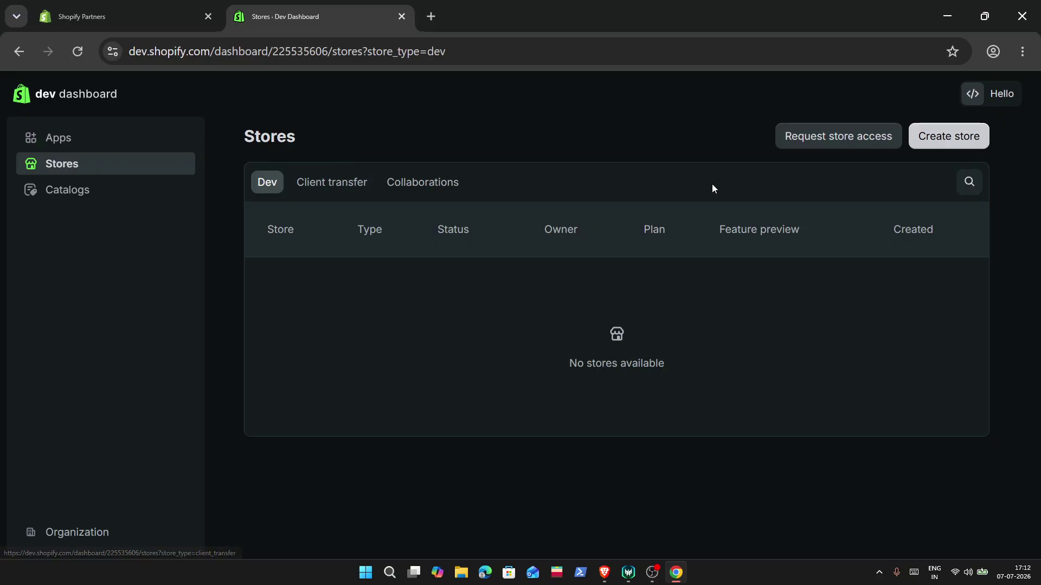
Try a store access request with Home and Orders permissions, then return to Stores' Collaborations
left_click(827, 137)
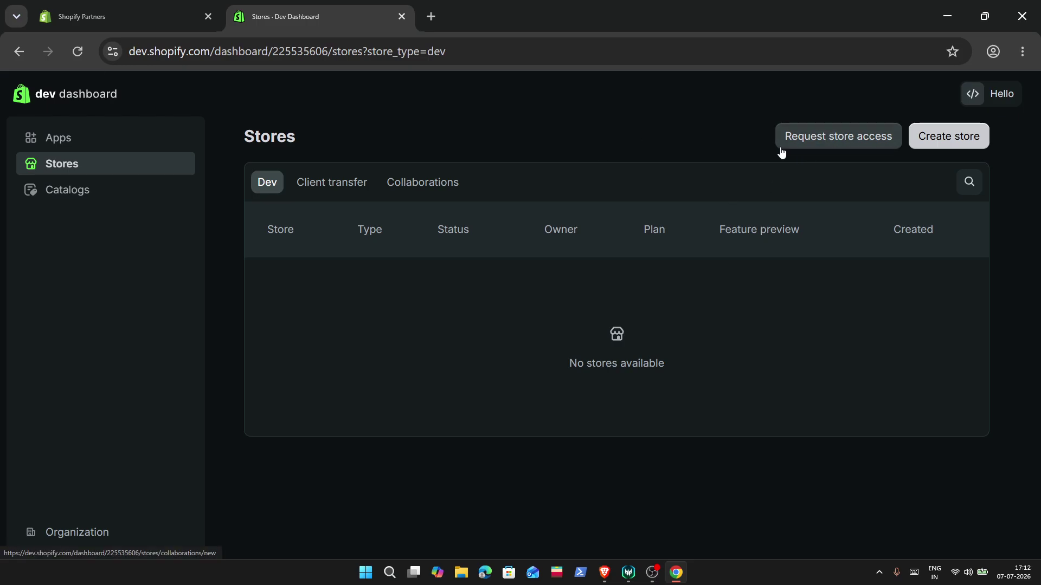
scroll(374, 233, "down", 3)
left_click(335, 143)
left_click(335, 173)
scroll(344, 215, "up", 3)
left_click_drag(304, 161, 488, 144)
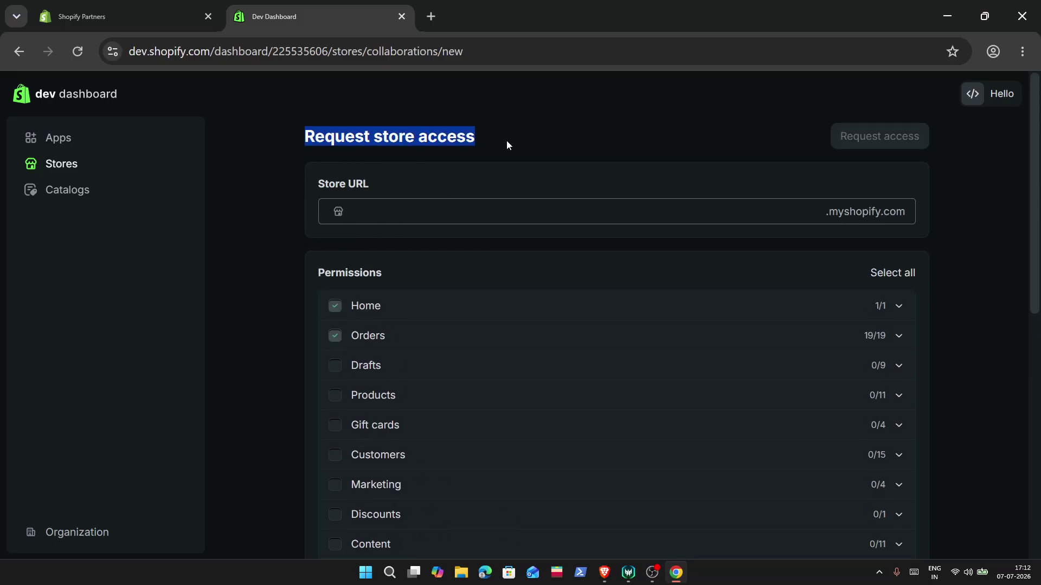
left_click(65, 167)
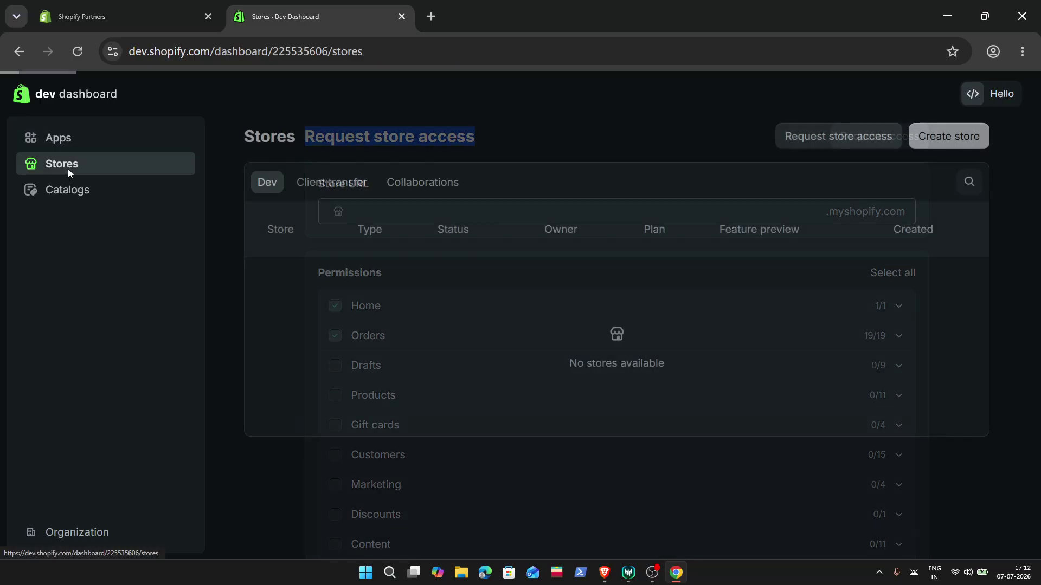
left_click_drag(239, 137, 327, 132)
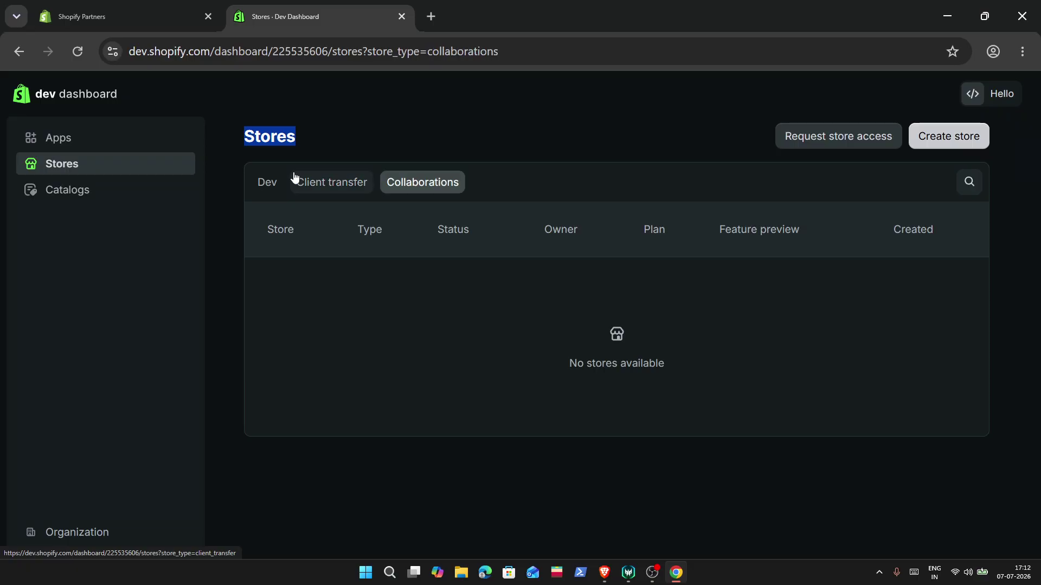
left_click(249, 188)
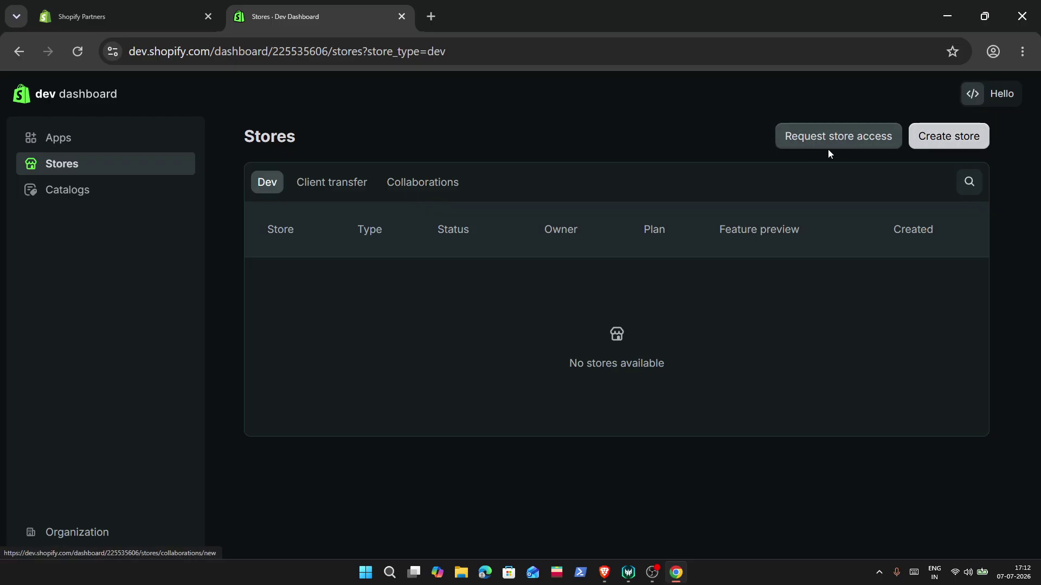
Start a new Dev store with Generate test data and Test a feature preview ticked
left_click(939, 140)
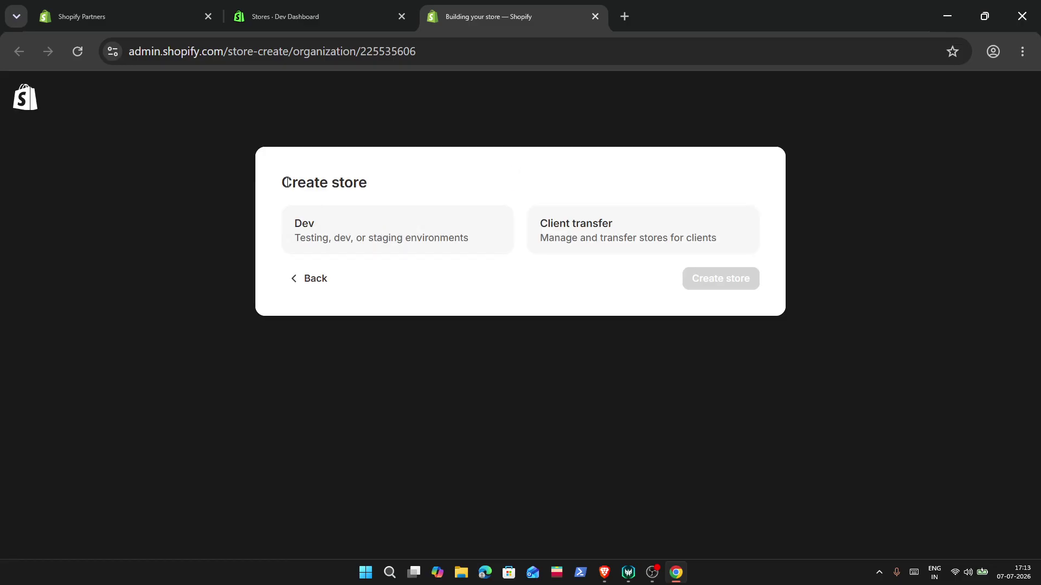
left_click_drag(279, 183, 395, 186)
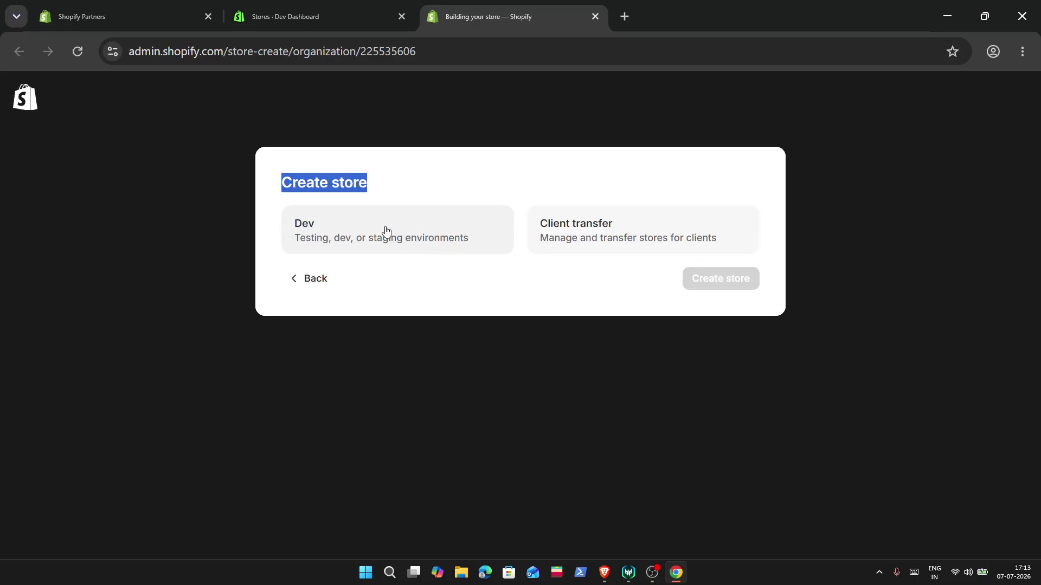
left_click(339, 225)
scroll(338, 245, "down", 1)
left_click(336, 254)
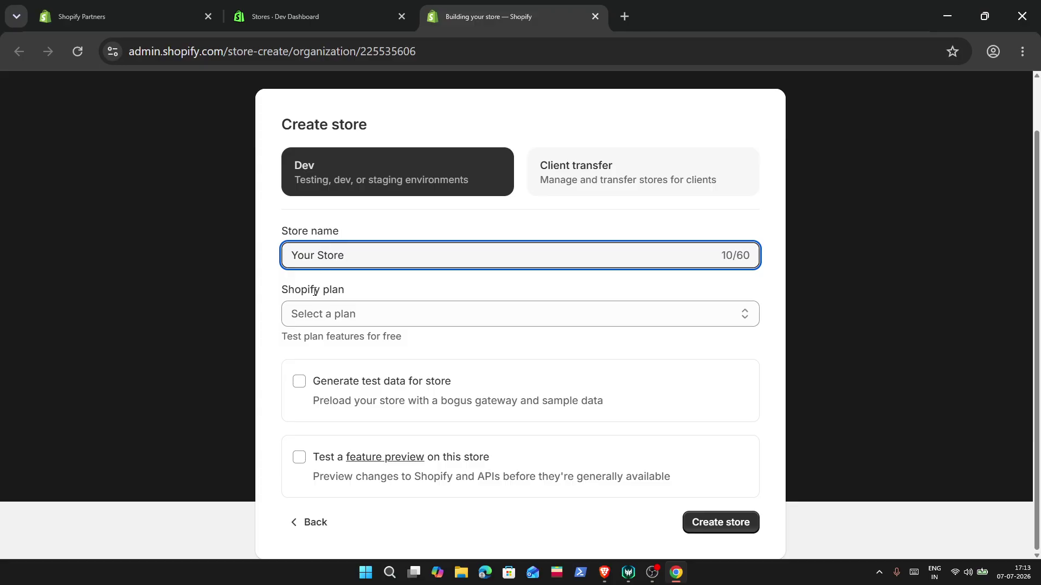
left_click(356, 317)
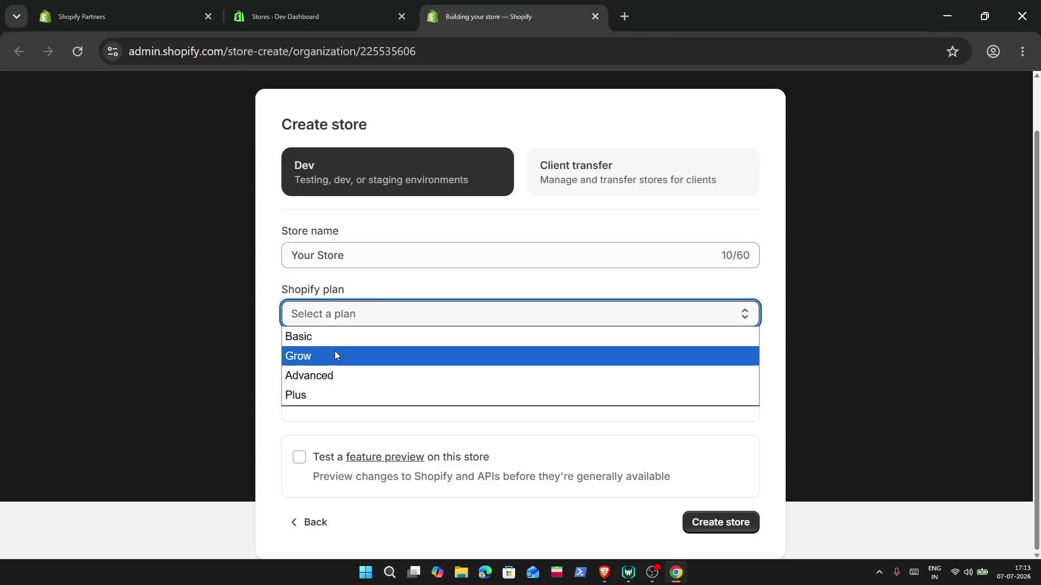
left_click(271, 333)
left_click_drag(277, 345, 409, 350)
left_click(386, 347)
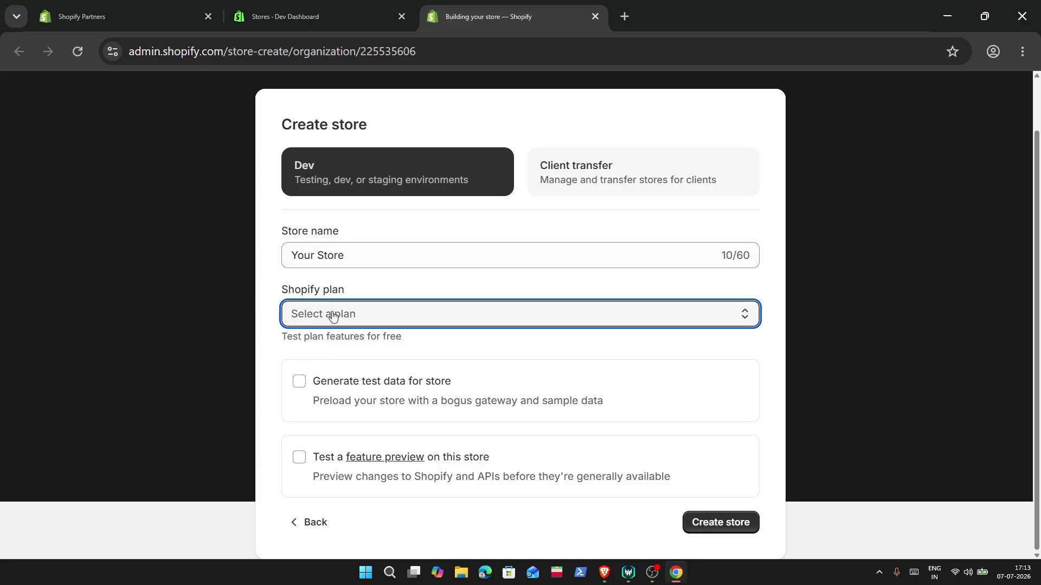
left_click(305, 379)
left_click(299, 459)
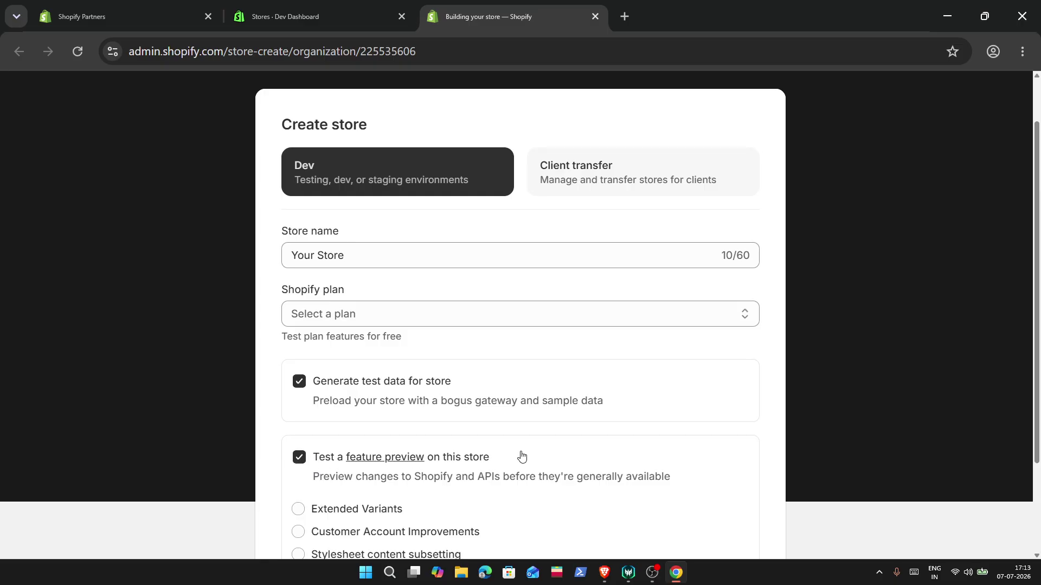
scroll(344, 412, "down", 2)
scroll(379, 368, "up", 2)
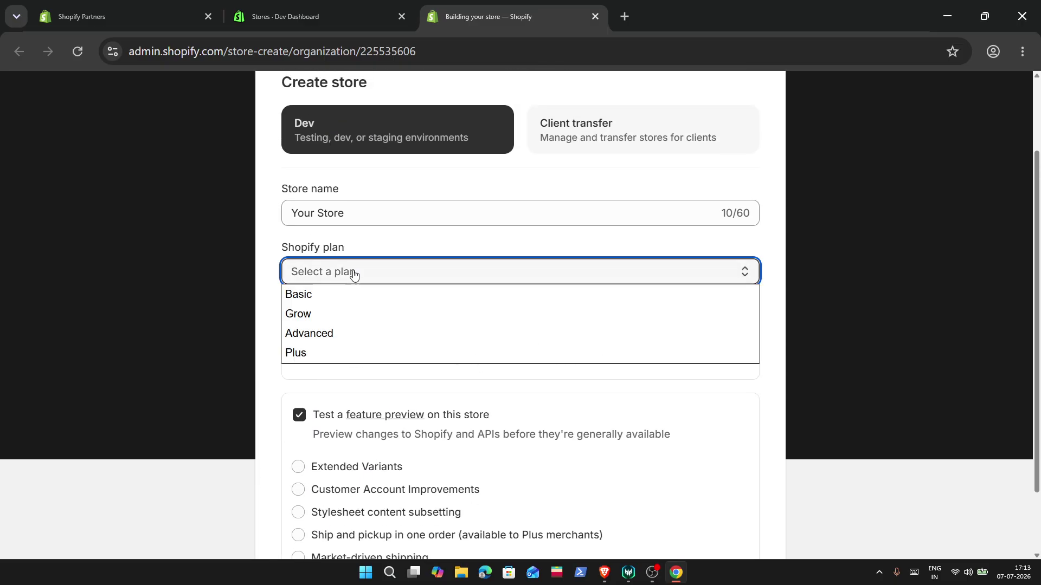
Set the plan to Plus, pick the Stylesheet content subsetting preview, and create the store
left_click(351, 274)
left_click(336, 314)
left_click(379, 263)
left_click(343, 353)
scroll(648, 384, "down", 2)
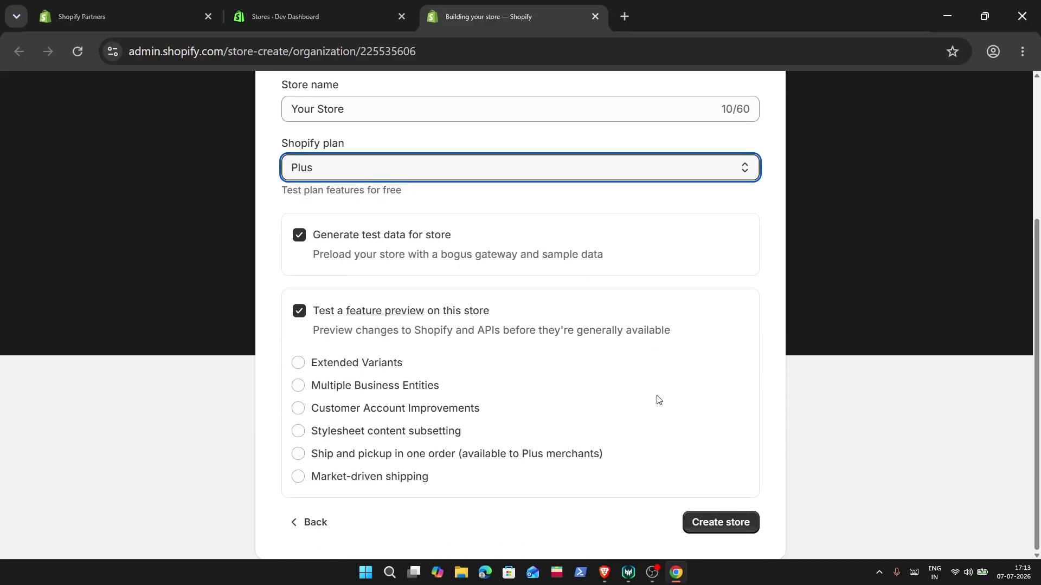
left_click(720, 522)
left_click(347, 477)
left_click(325, 454)
left_click(355, 431)
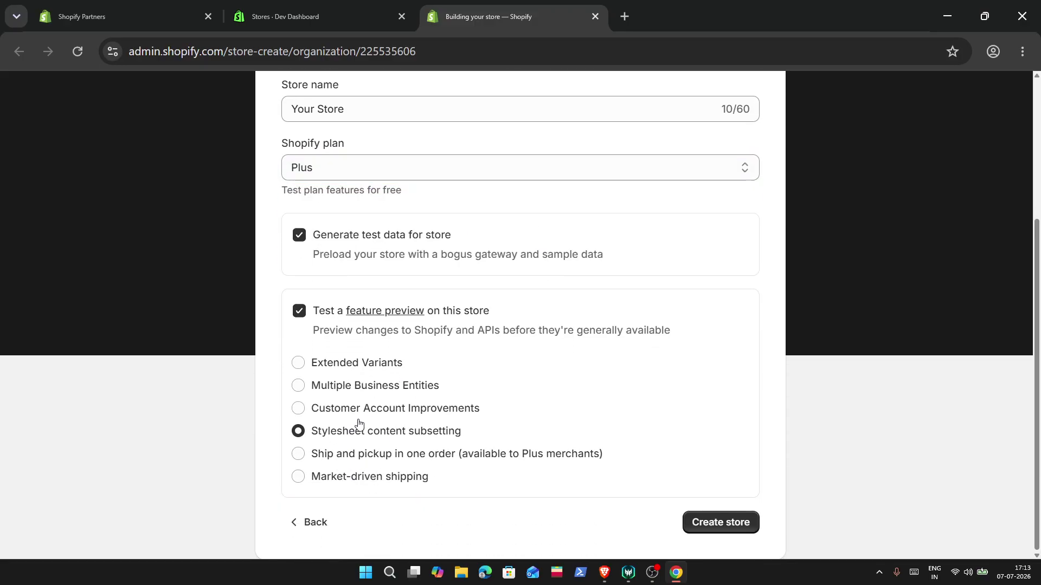
left_click(729, 541)
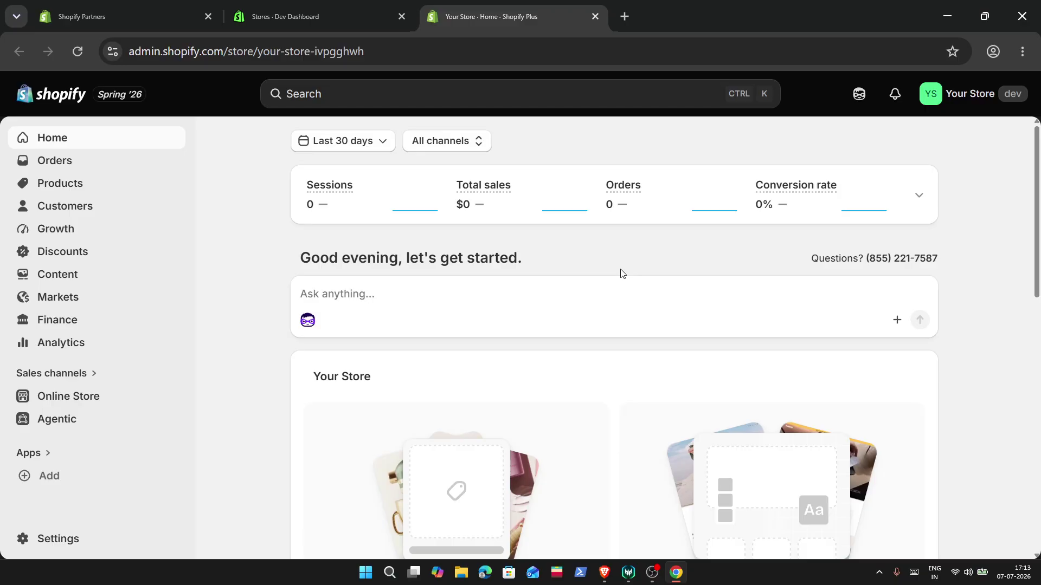
Go to Online Store under Sales channels to see the Horizon 4.1.1 theme
left_click(995, 98)
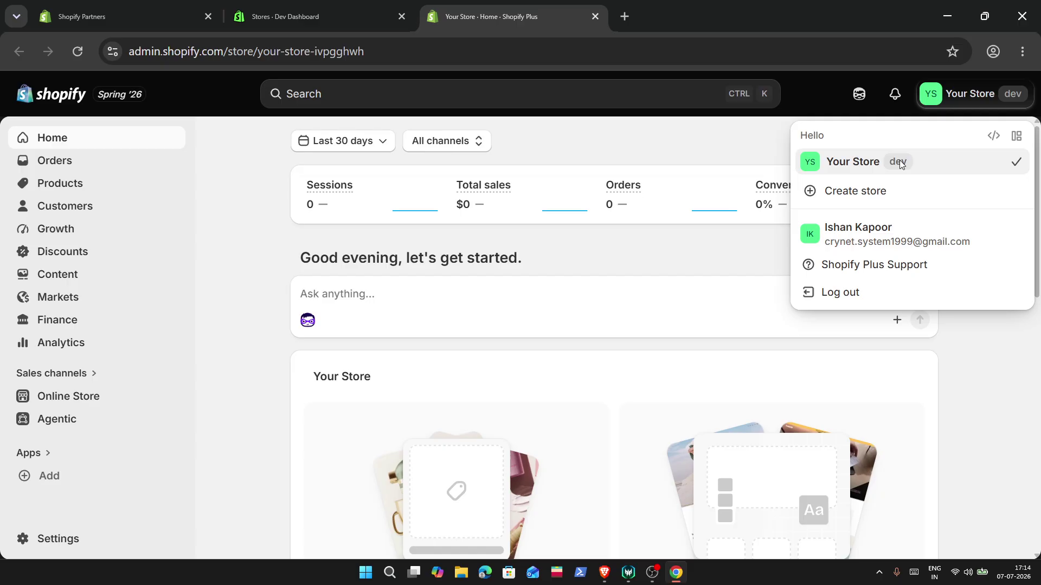
left_click(993, 349)
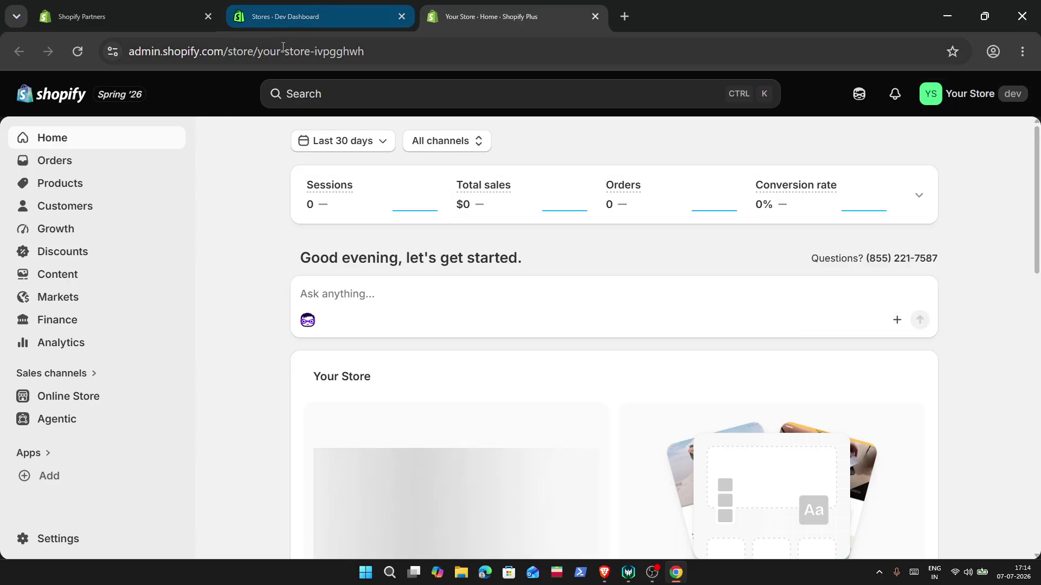
left_click(287, 17)
left_click(510, 8)
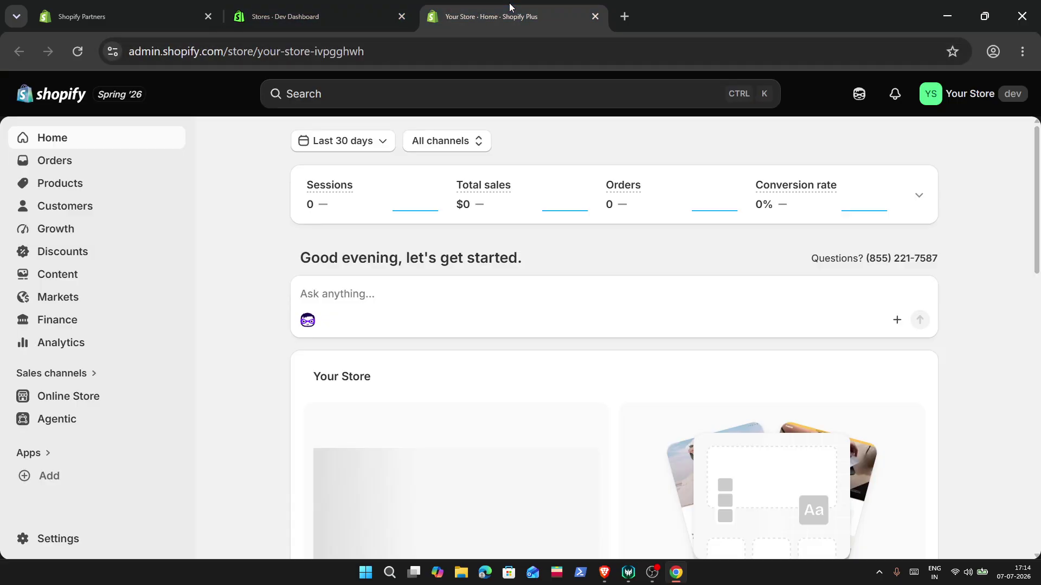
left_click(64, 381)
left_click(119, 401)
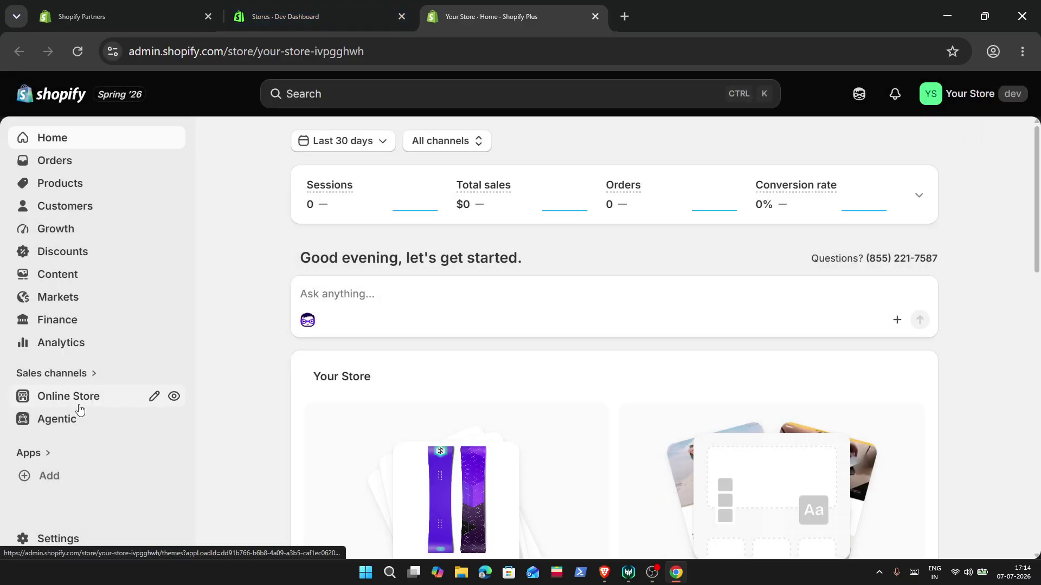
left_click(79, 405)
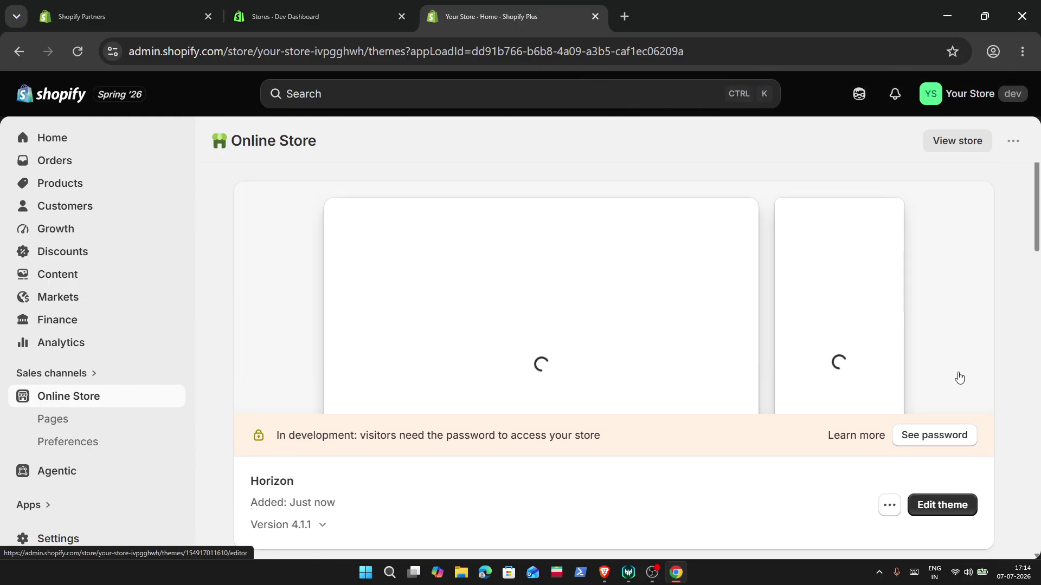
View the storefront access password in Online Store Preferences, then go to Products
left_click(889, 504)
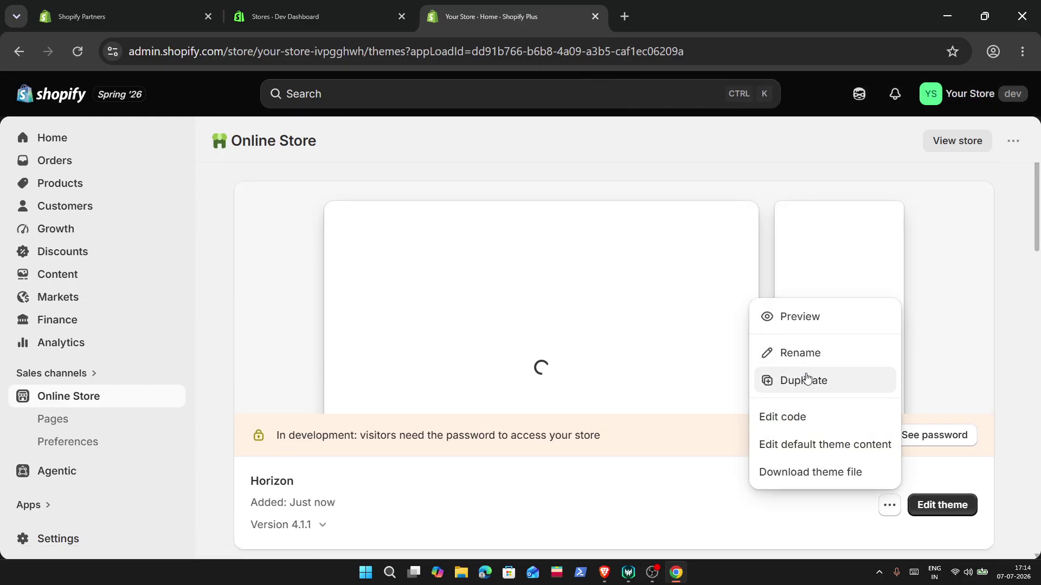
left_click(1001, 290)
left_click(923, 438)
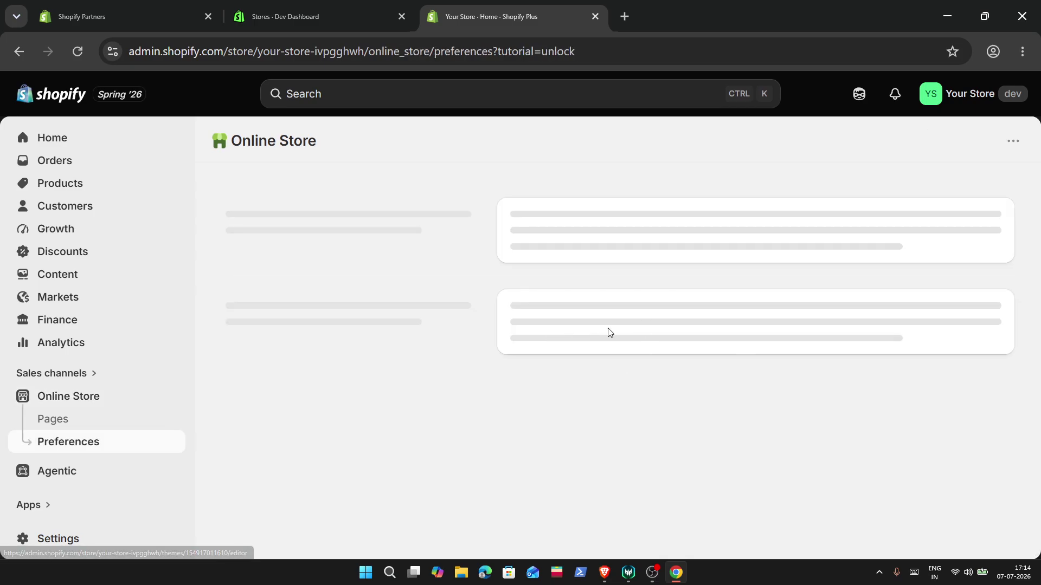
double_click(401, 311)
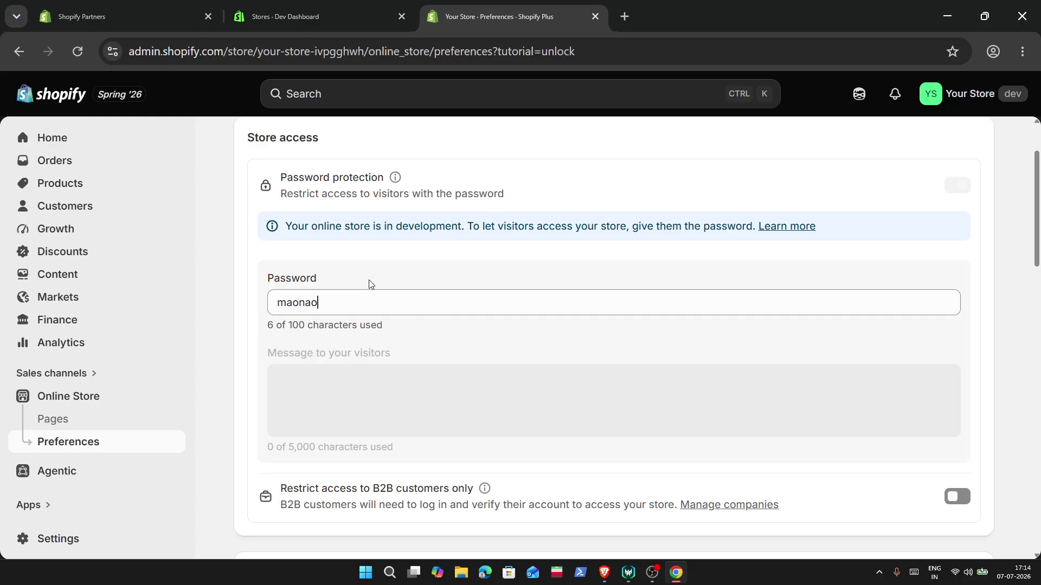
left_click(84, 184)
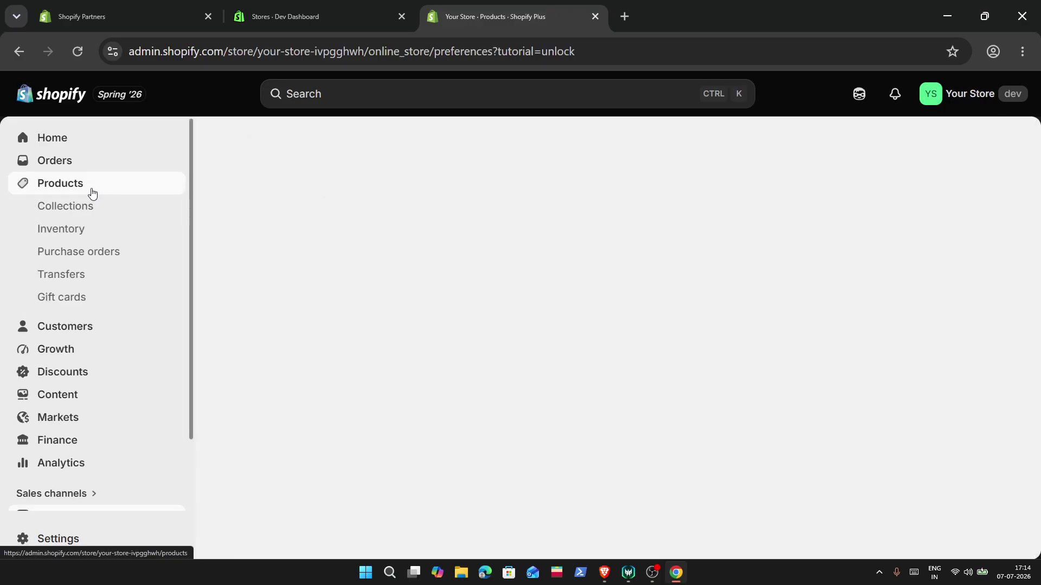
Look at the Judge.me app listing, then return to the Dev Dashboard Stores tab
scroll(105, 332, "down", 3)
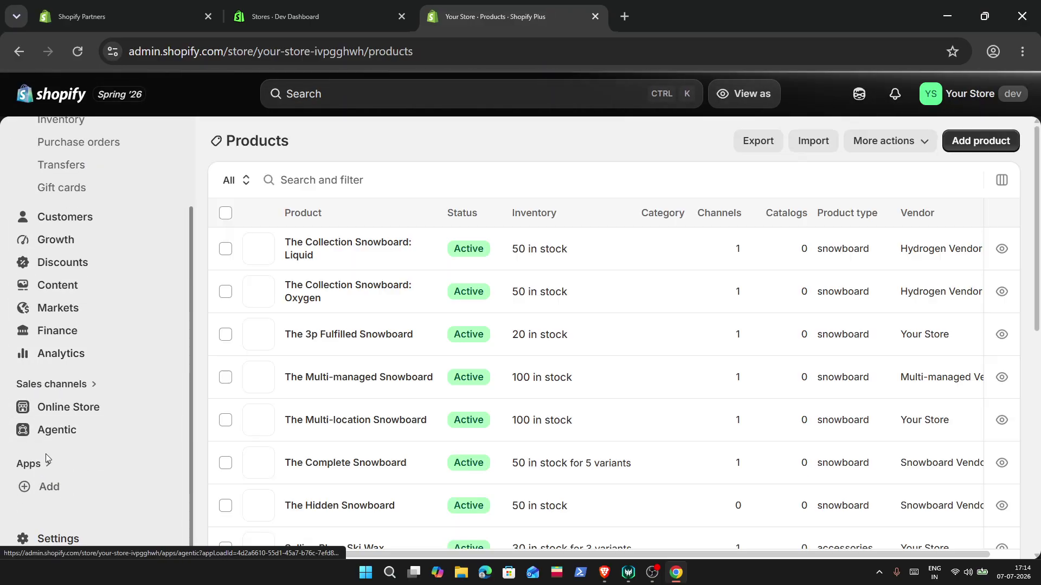
left_click(28, 464)
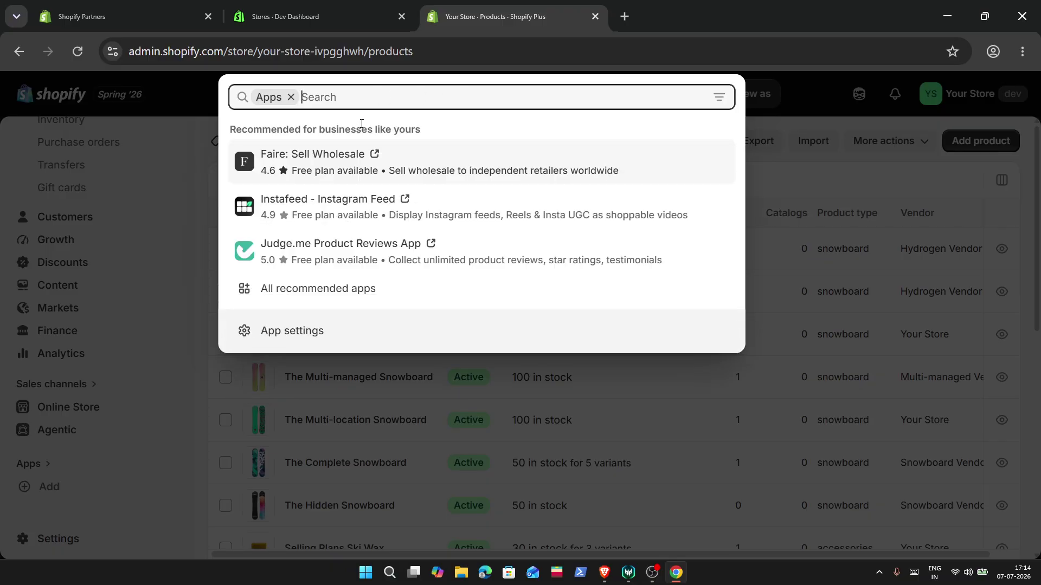
left_click(355, 253)
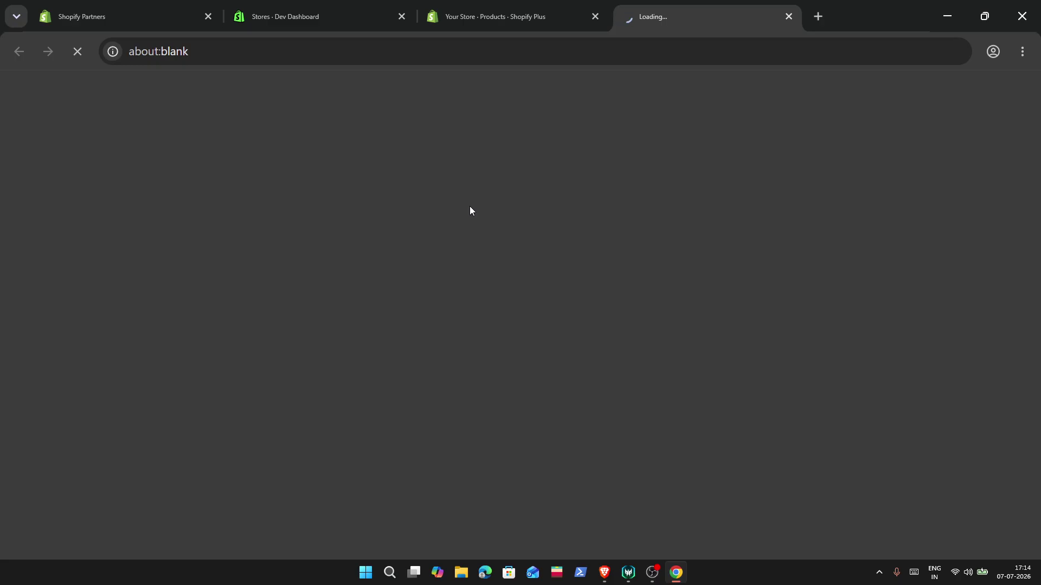
left_click(789, 16)
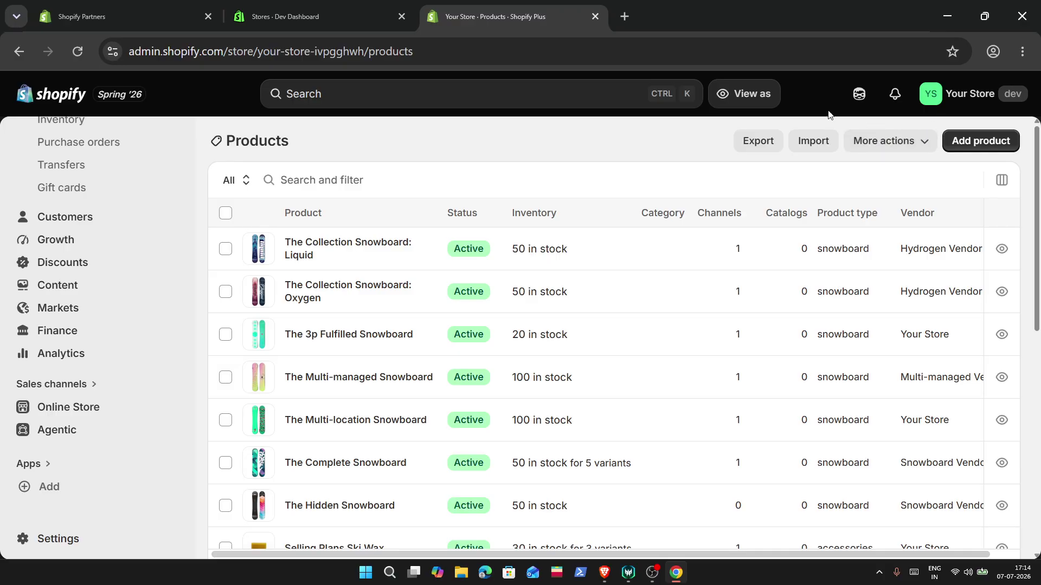
mouse_move(381, 11)
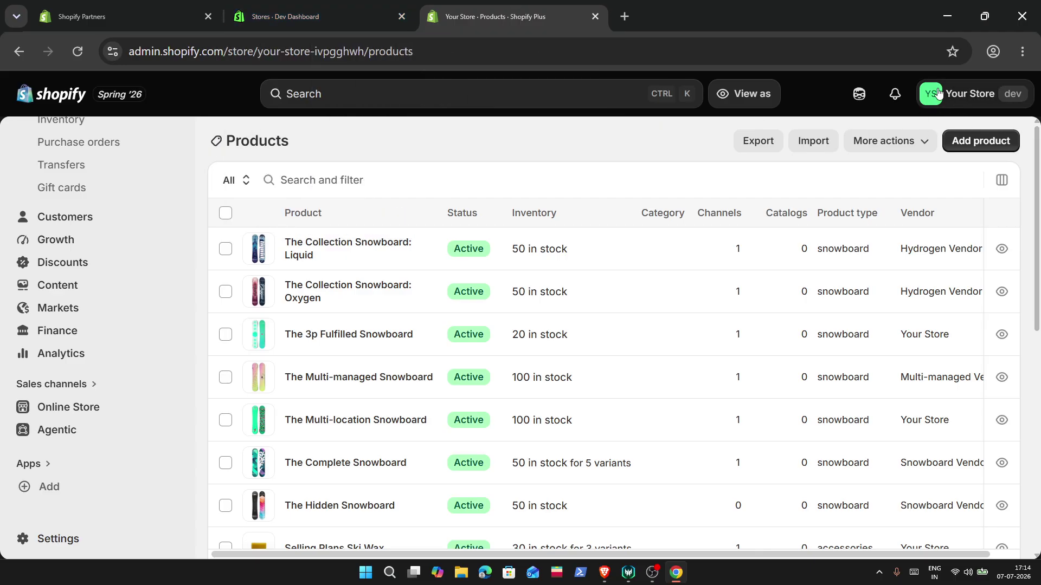
left_click(965, 97)
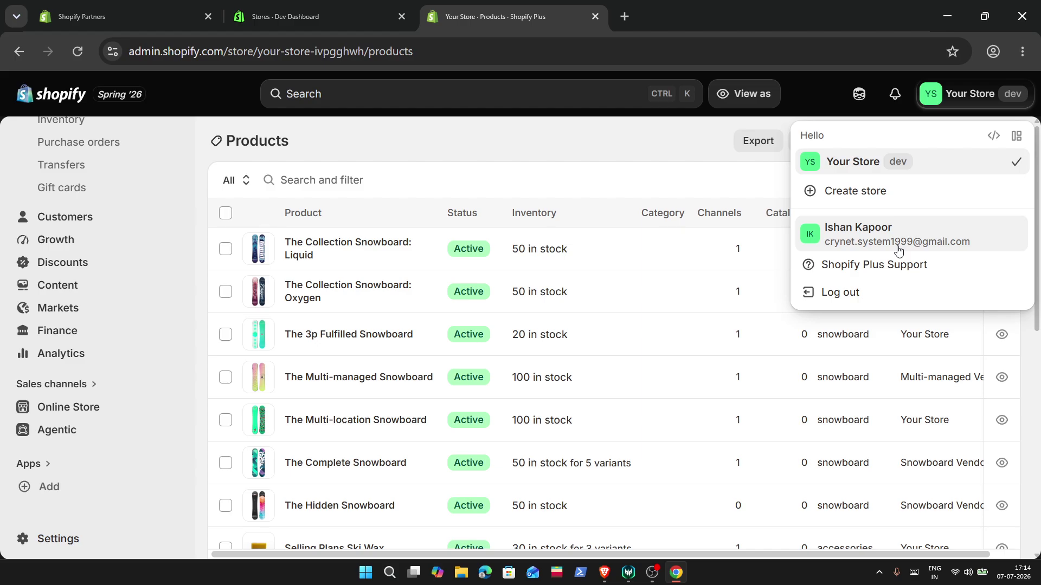
left_click(390, 16)
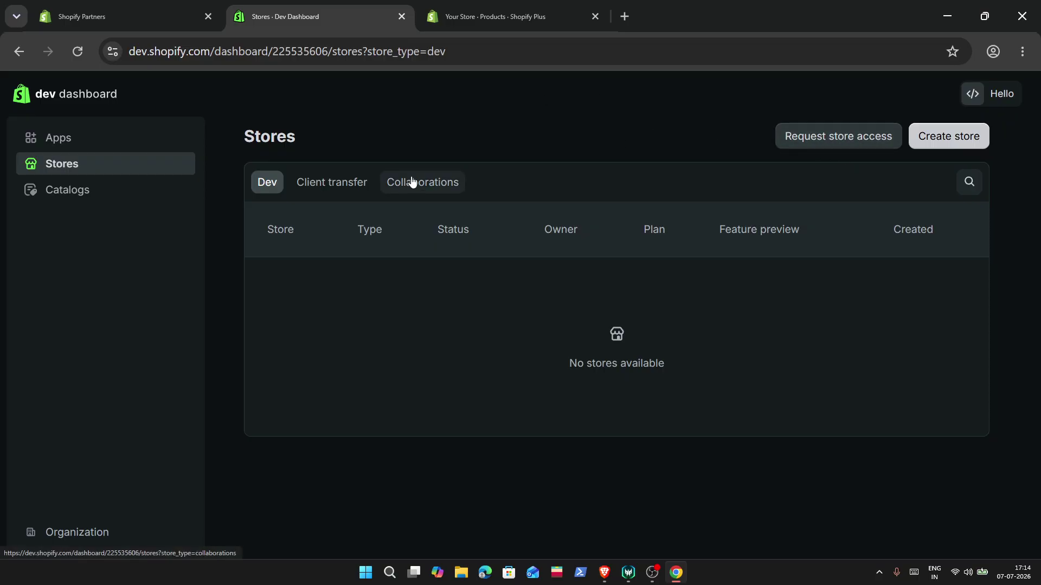
Glance at the Partners home page, then start a new Request store access form on the Dev Dashboard Stores page
left_click(113, 12)
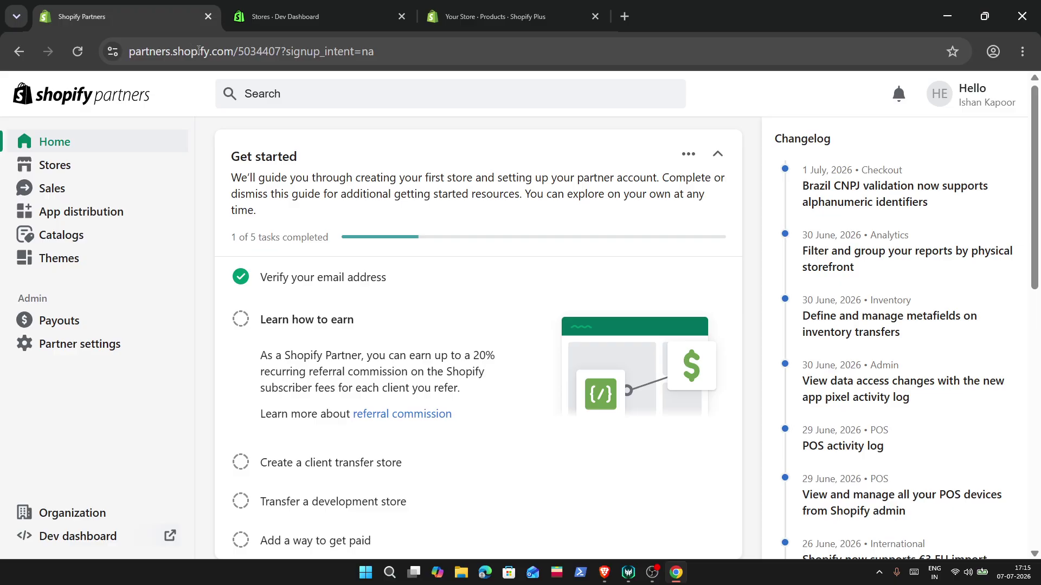
double_click(231, 52)
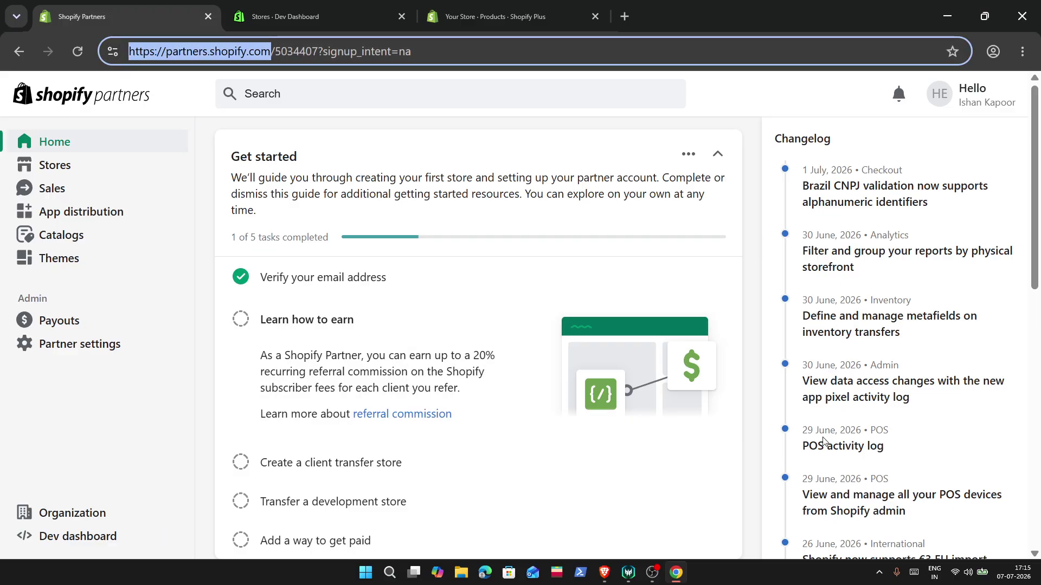
left_click(136, 130)
scroll(413, 233, "down", 5)
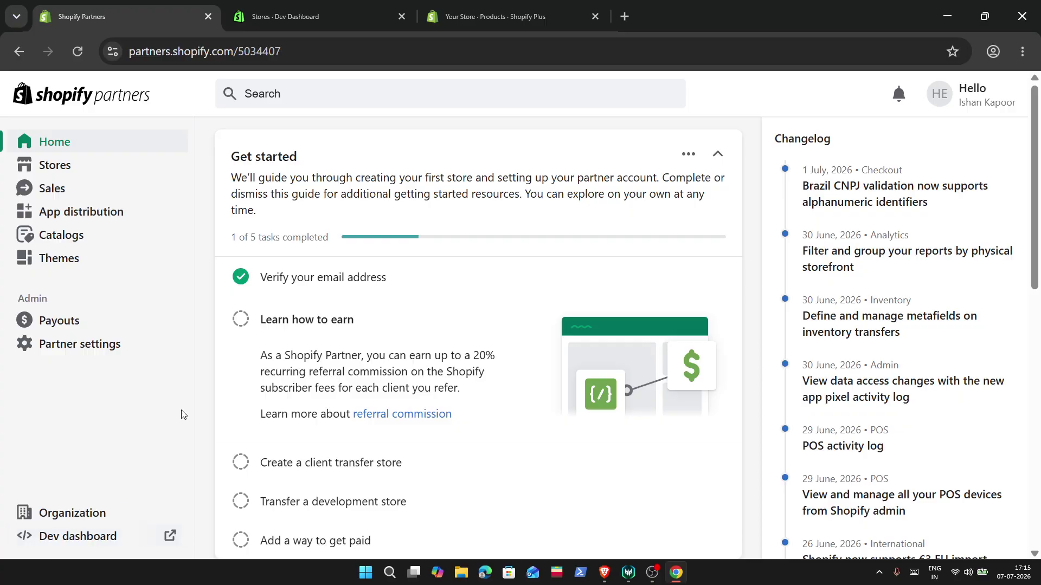
left_click(286, 16)
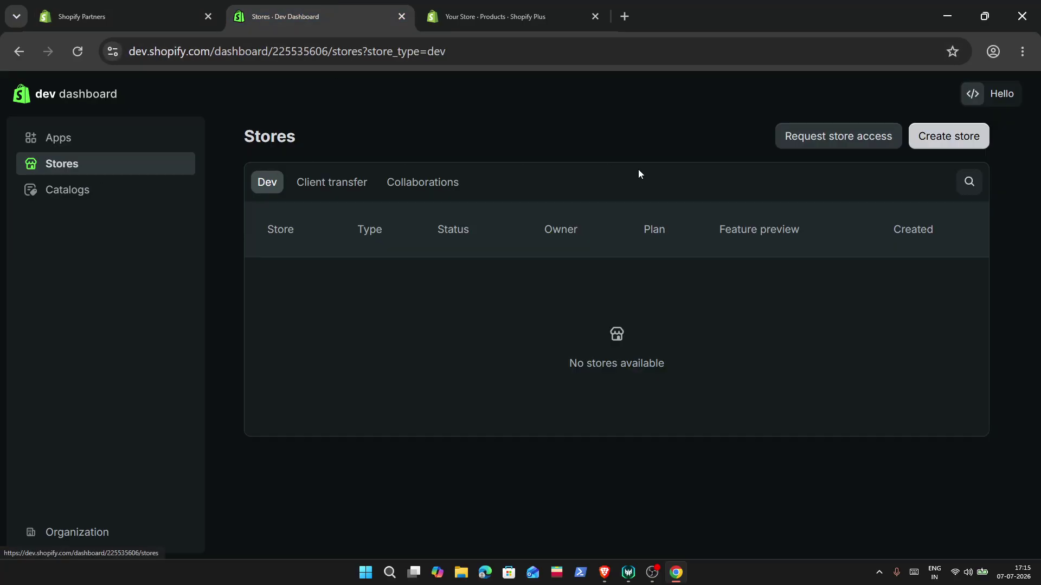
left_click_drag(28, 97, 195, 98)
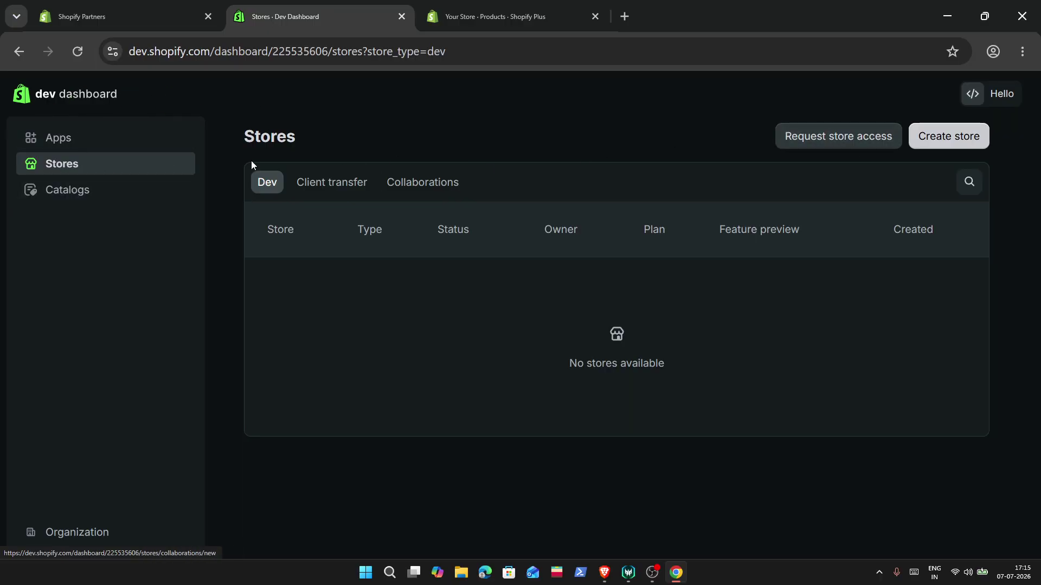
left_click(832, 140)
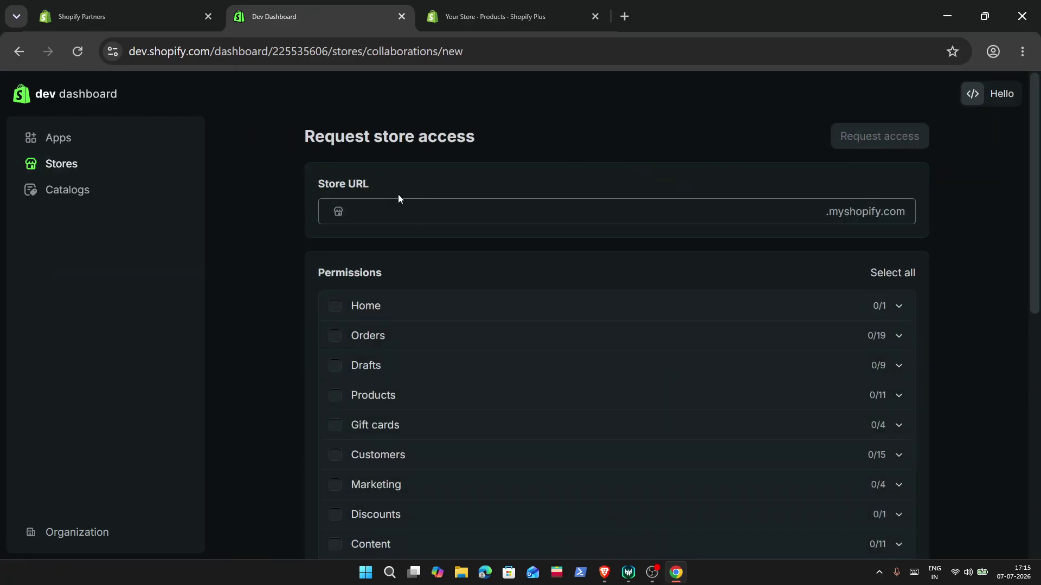
Focus the Store URL field, then bring up the GC2026 store admin in the other browser
left_click(382, 217)
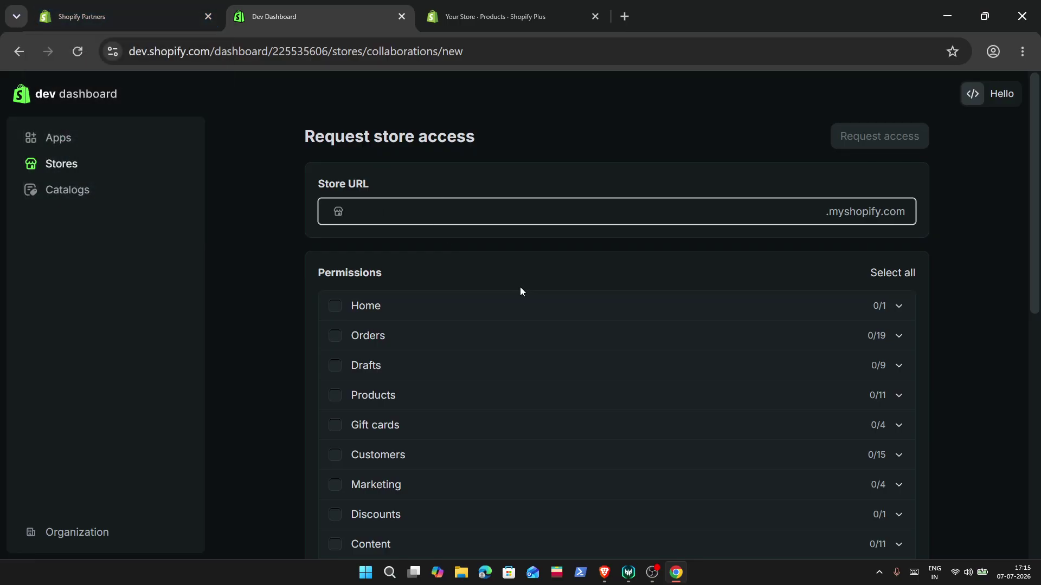
left_click(604, 572)
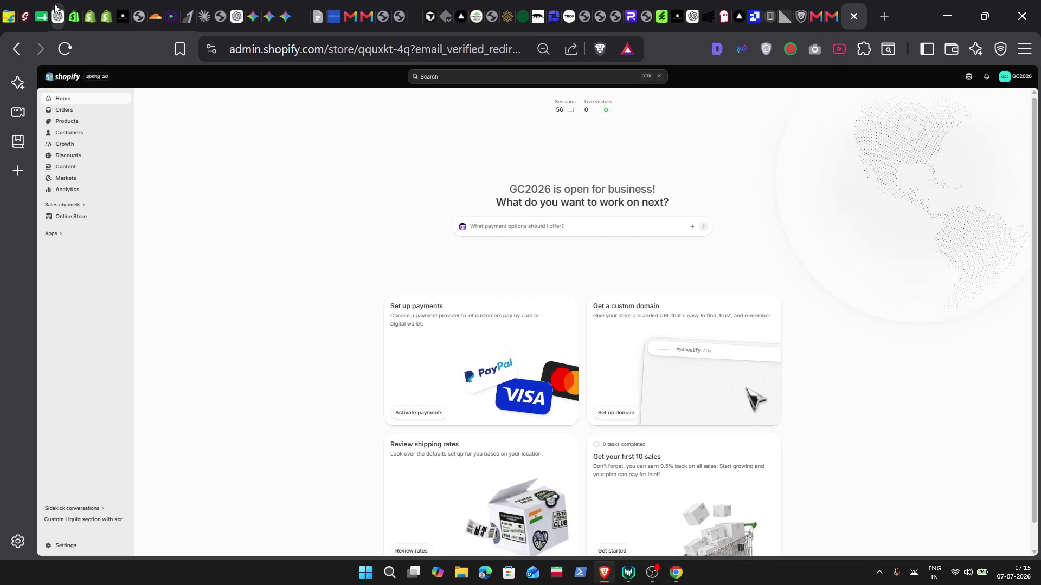
Copy the GC2026 myshopify domain from the store's General settings and return to the request form
left_click(90, 16)
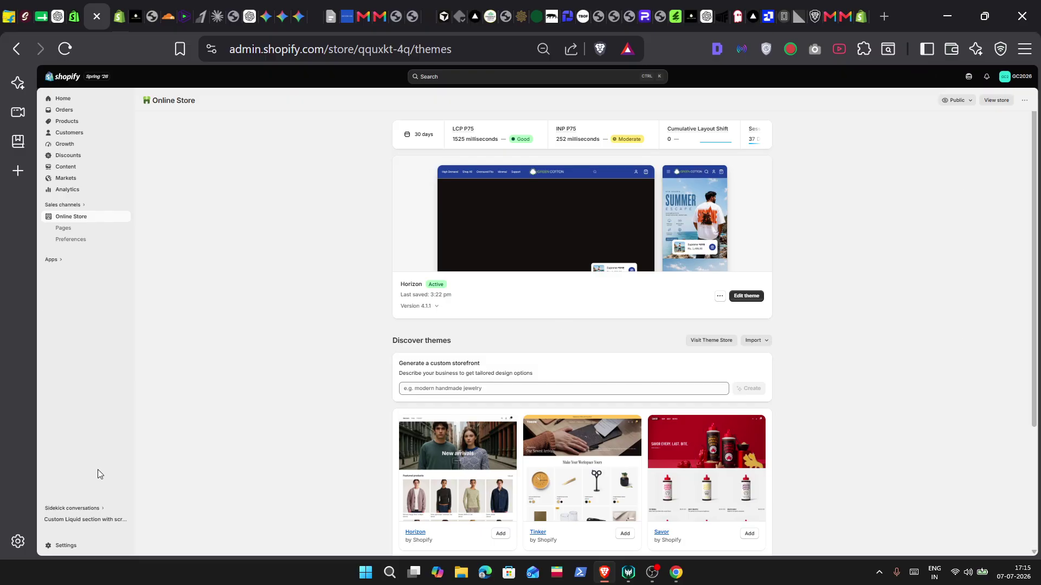
left_click(73, 546)
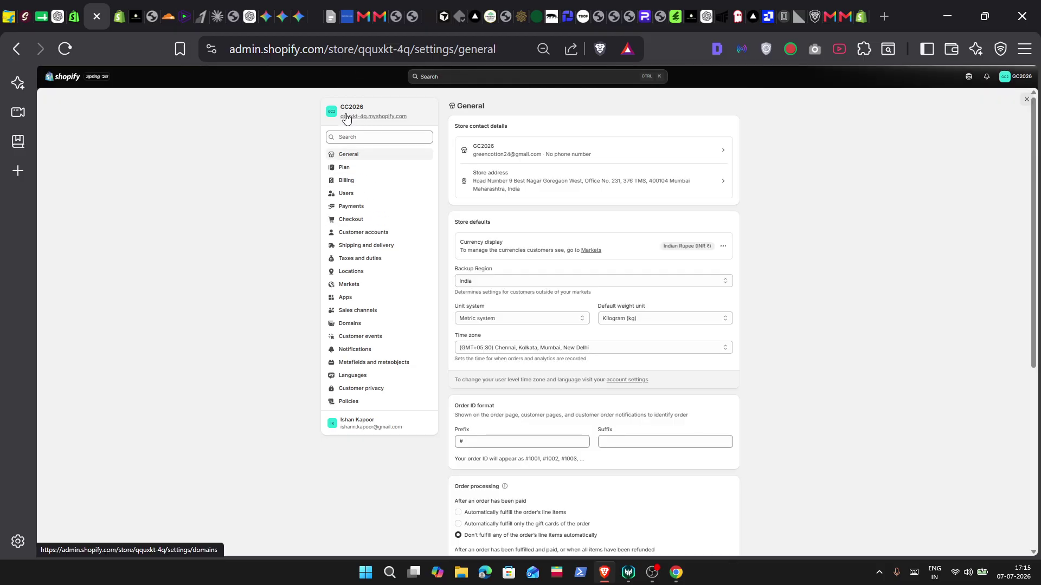
left_click_drag(428, 118, 340, 117)
key("ctrl+c")
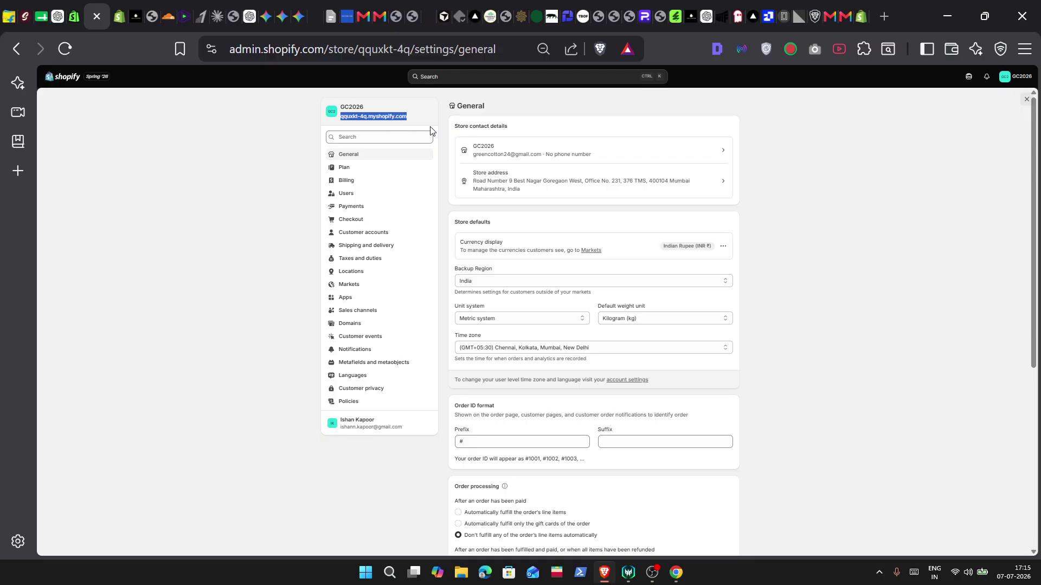
key("alt+Tab")
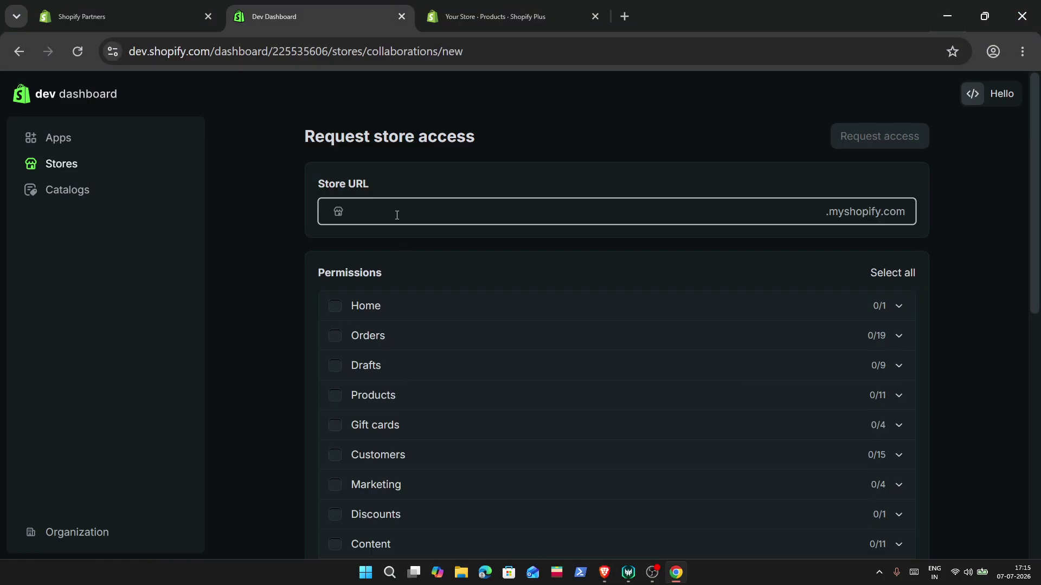
Enter qquxkt-4q.myshopify.com as the Store URL, then go back to GC2026's settings search
key("ctrl+v")
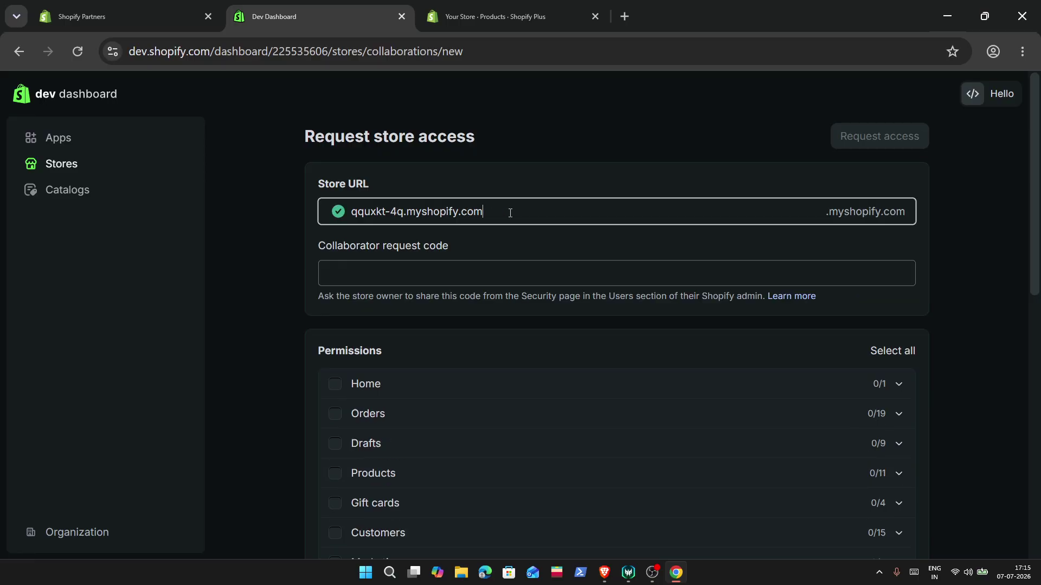
left_click_drag(319, 185, 398, 184)
left_click(464, 220)
left_click(403, 276)
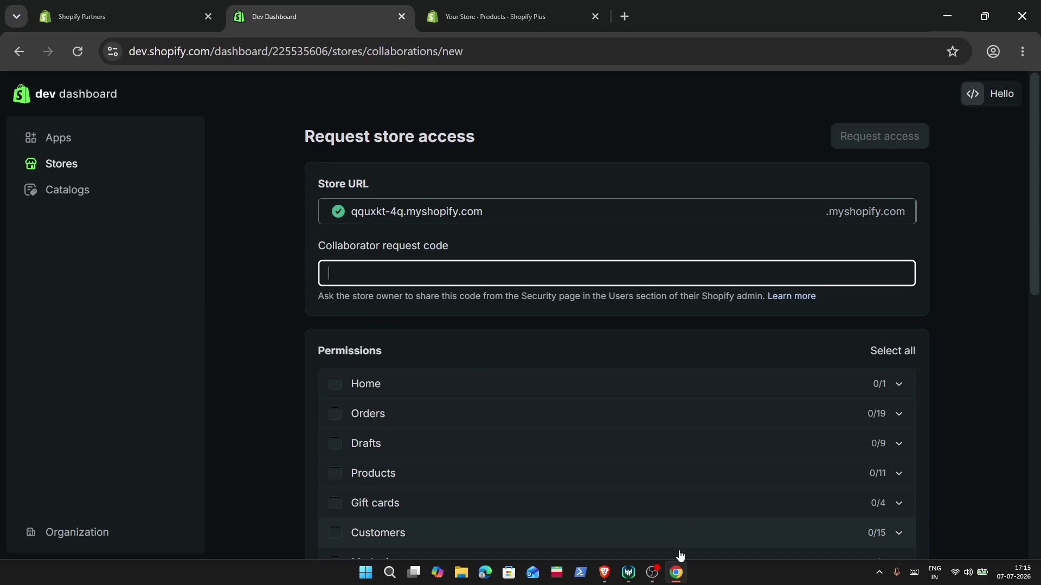
left_click(604, 572)
left_click(365, 136)
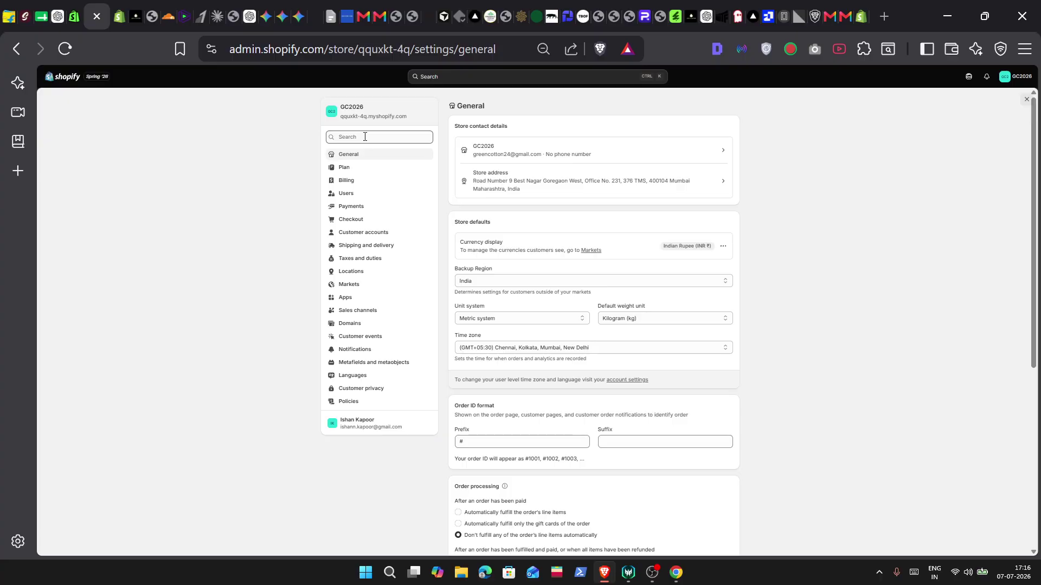
Search settings for 'collab' and open Collaborator permissions, which shows no users, then use the account menu
type("coll")
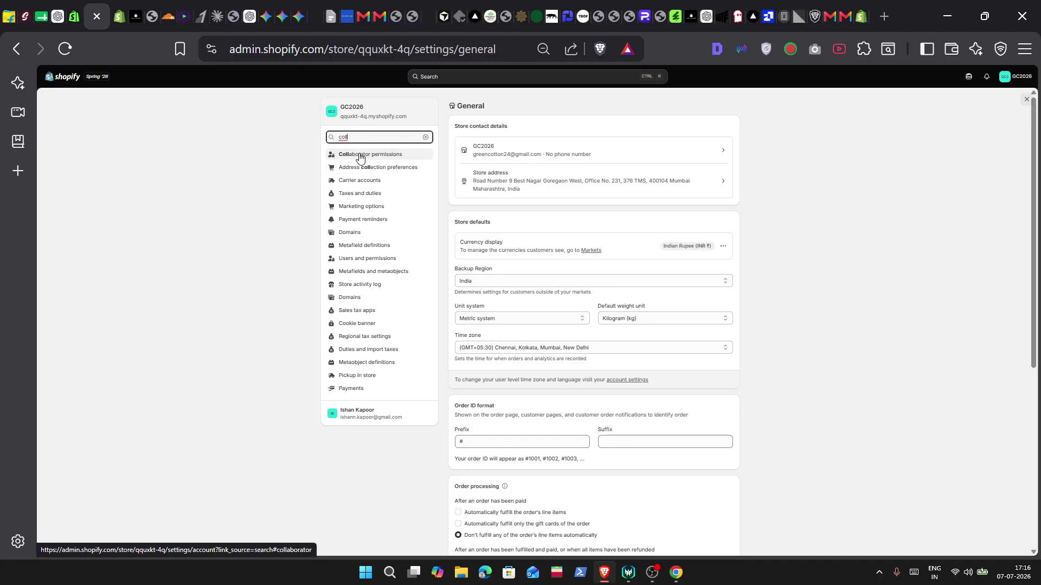
left_click(360, 158)
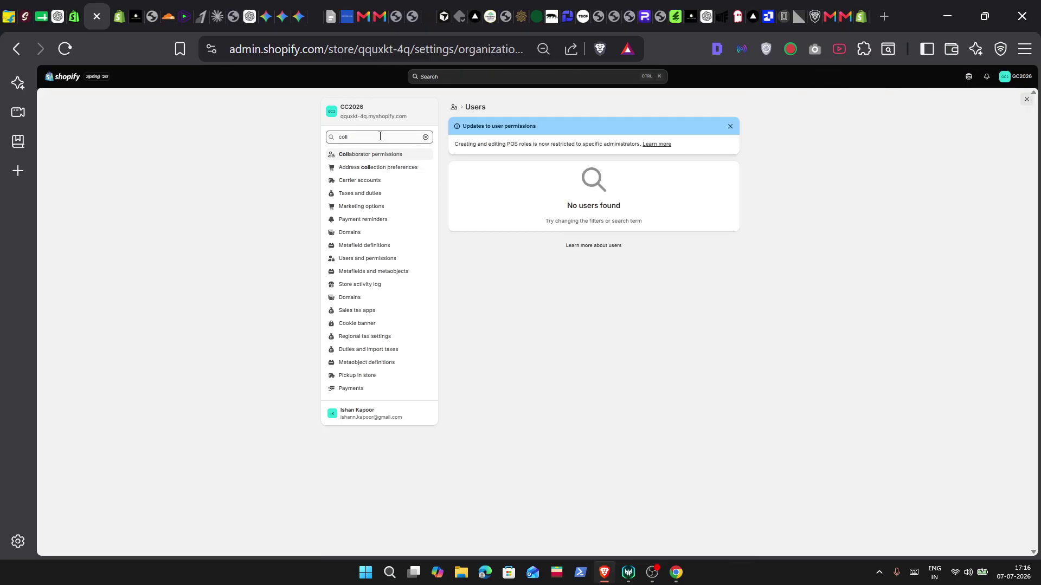
left_click(380, 136)
type("ab")
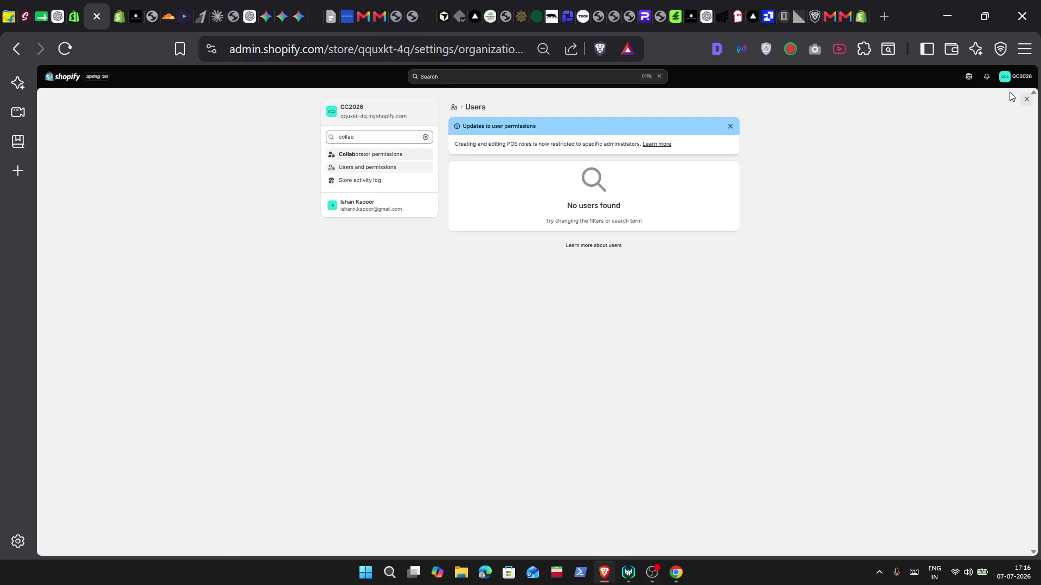
left_click(1016, 77)
left_click(952, 198)
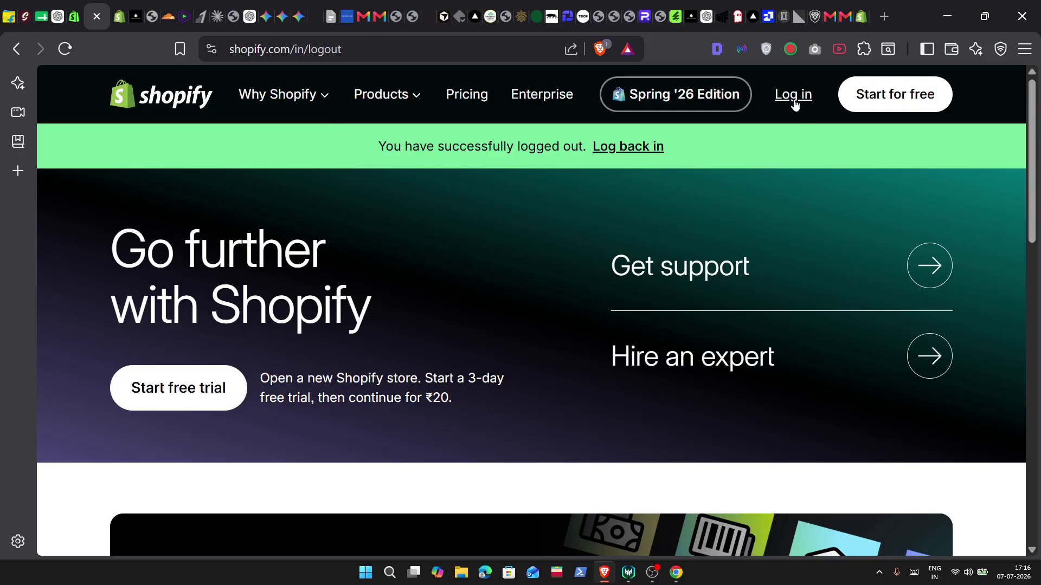
Sign back in with the store owner's saved email and password to reach the GC2026 Home page
left_click(793, 95)
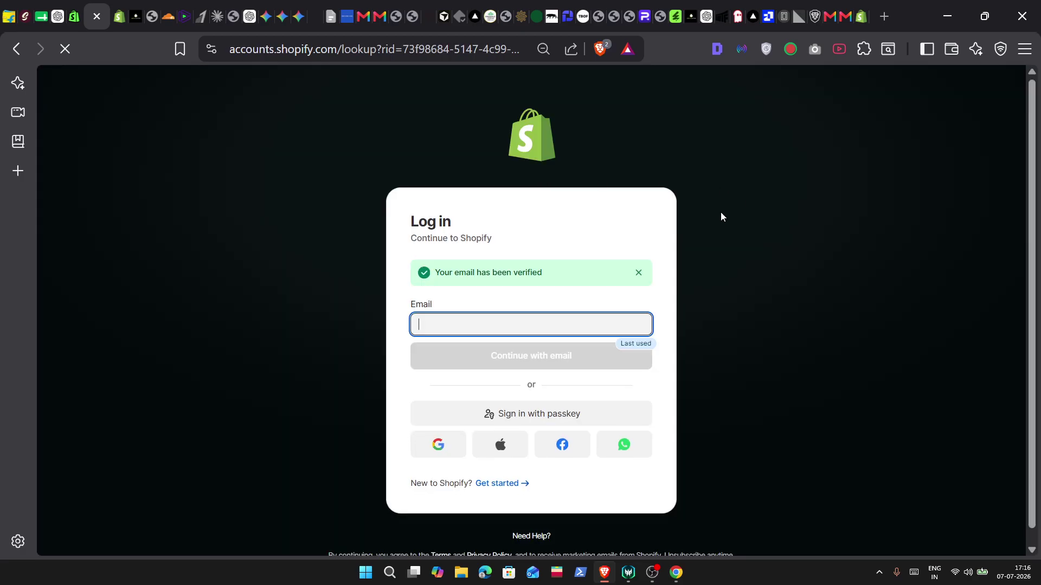
left_click(512, 319)
left_click(640, 275)
left_click(522, 282)
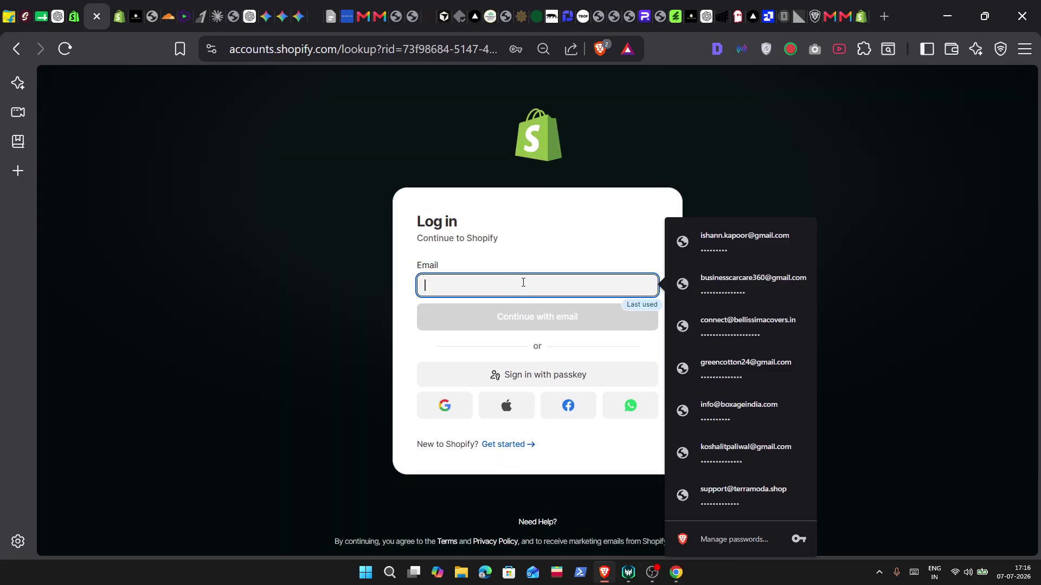
left_click(729, 367)
left_click(542, 314)
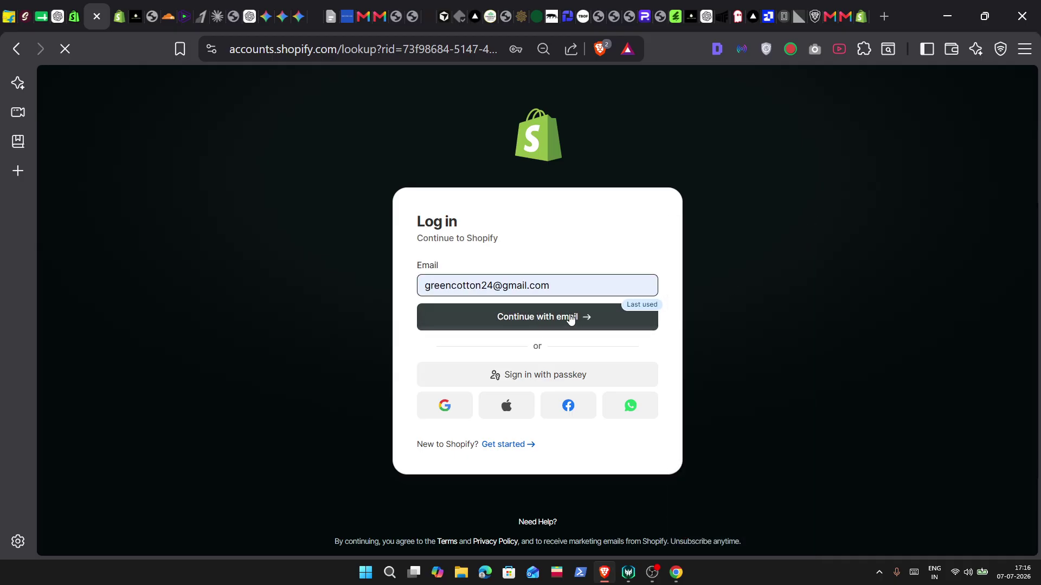
left_click(555, 327)
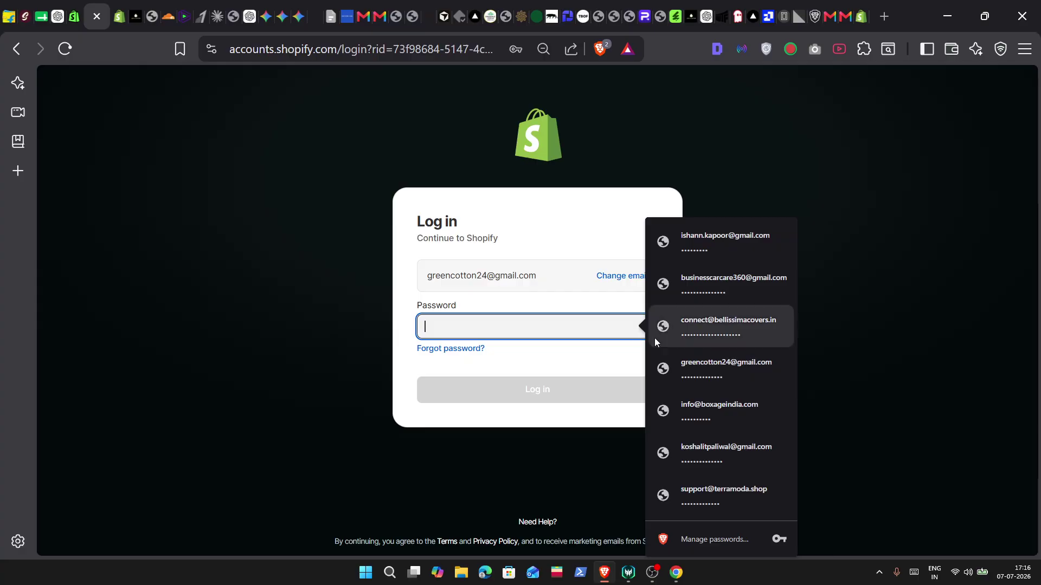
left_click(708, 367)
left_click(560, 386)
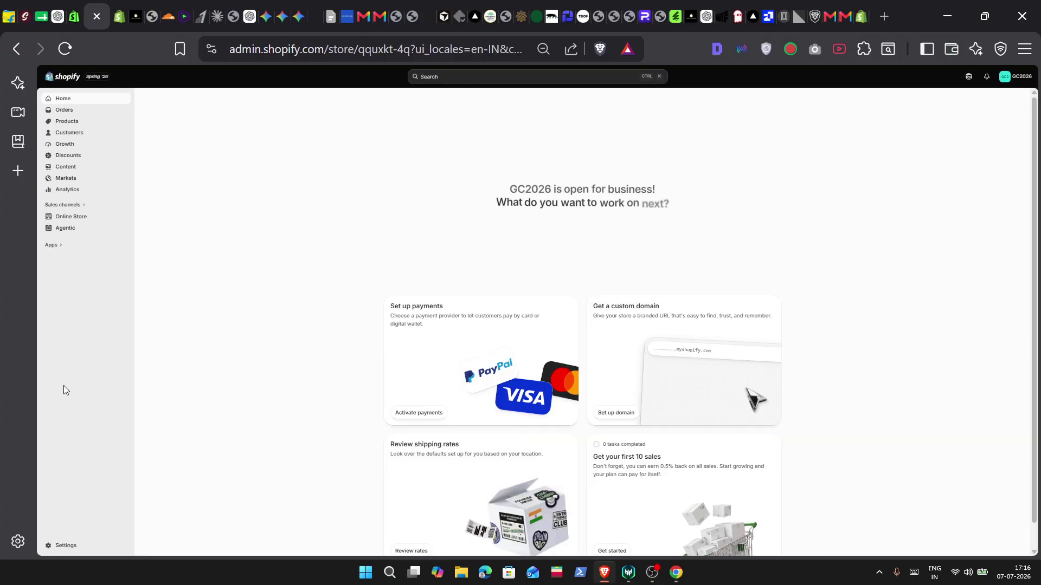
Search settings for 'coll' and open the Collaborators section of the Security settings
left_click(65, 545)
left_click(342, 136)
type("coll")
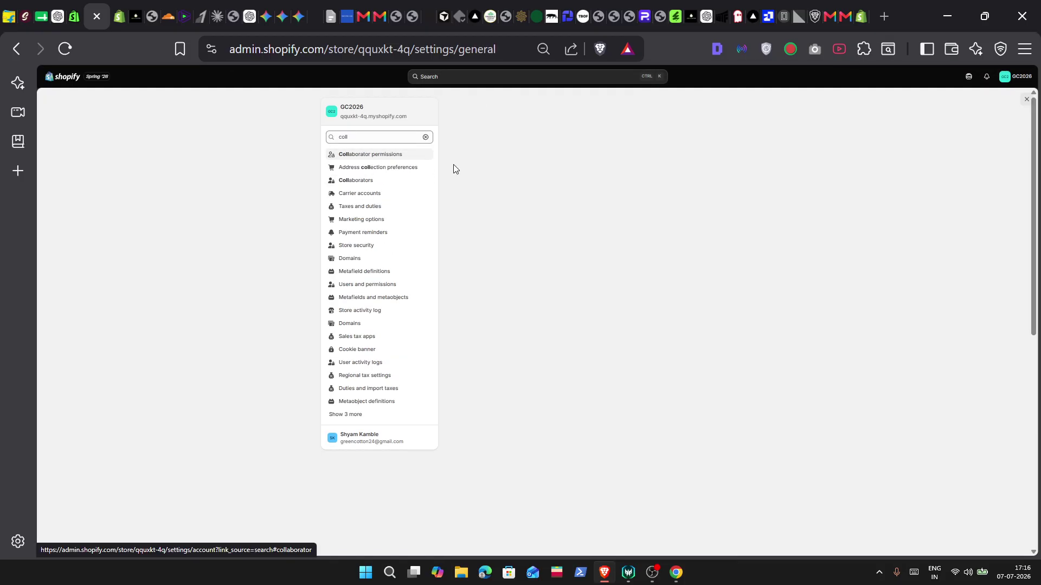
left_click(415, 160)
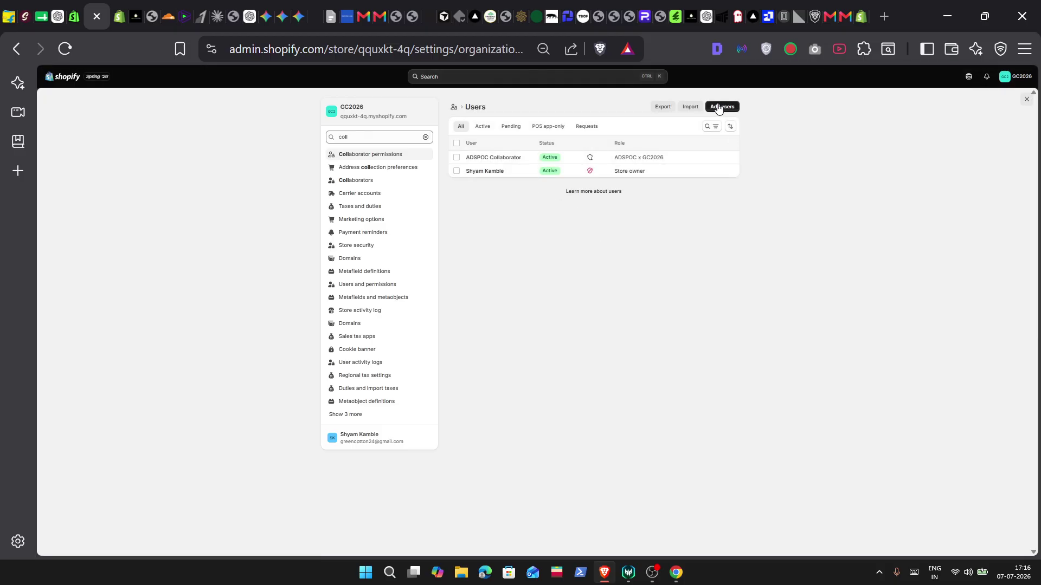
left_click(372, 186)
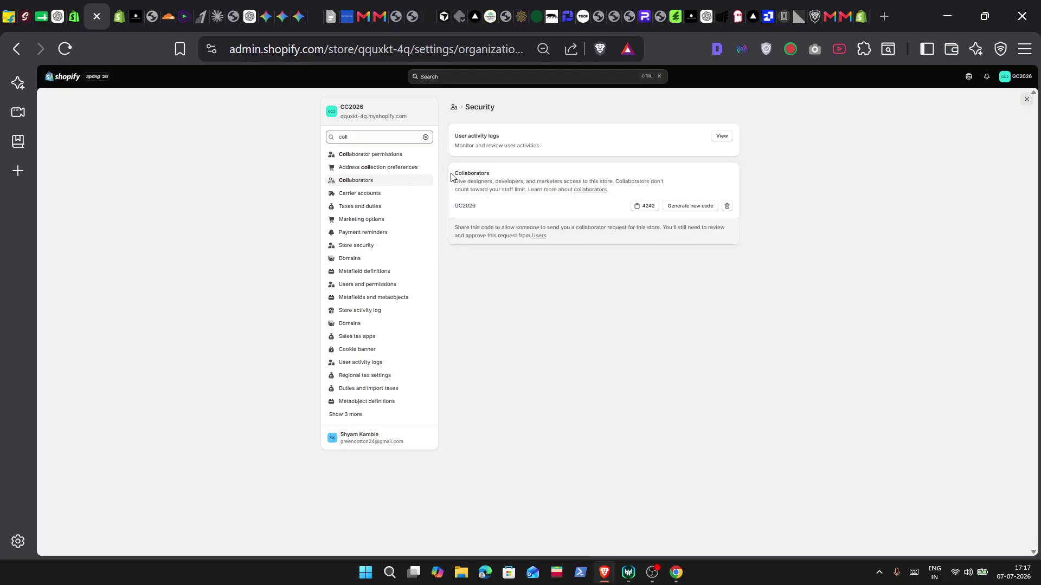
Copy GC2026's collaborator request code and return to the Dev Dashboard request
left_click_drag(451, 174, 519, 207)
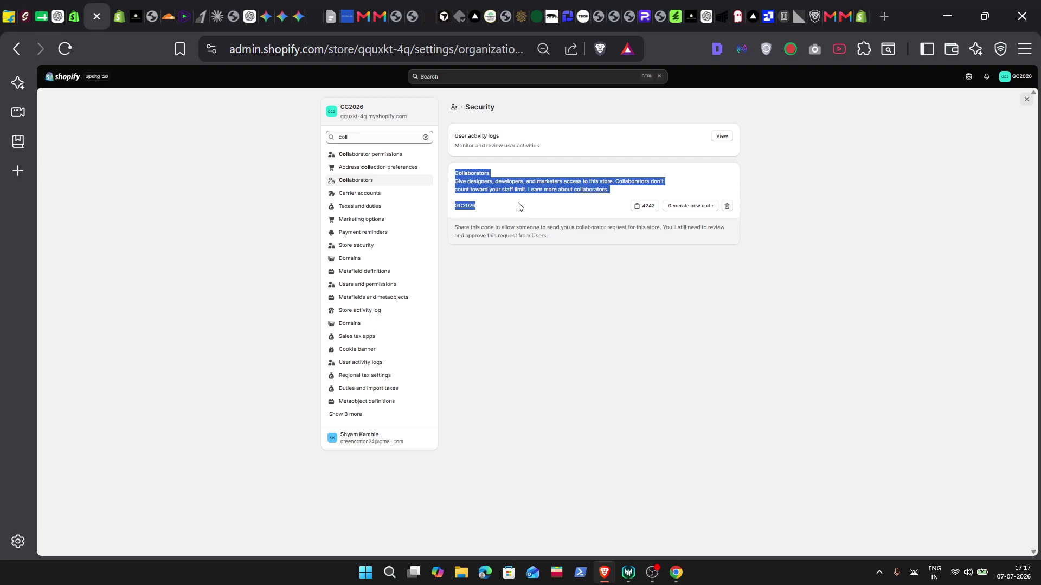
left_click(646, 211)
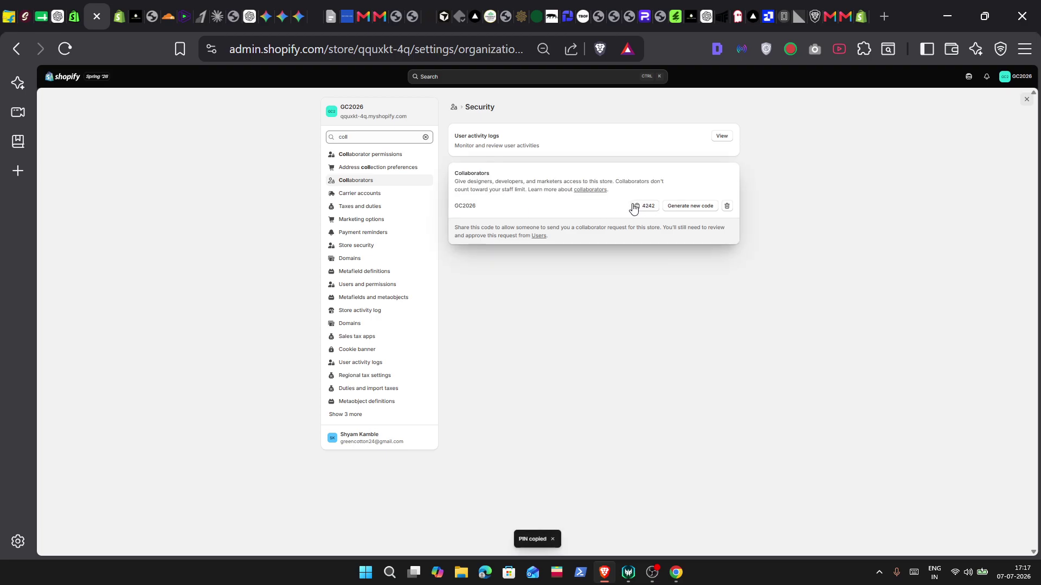
left_click(677, 573)
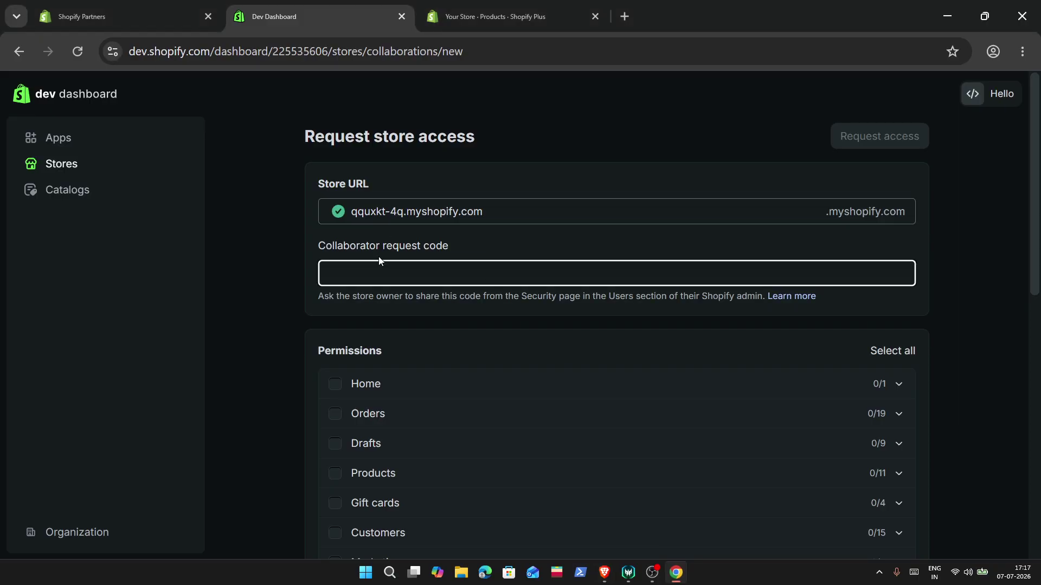
Check the myshopify domain under Settings > Domains, then paste the request code into the form
left_click(947, 16)
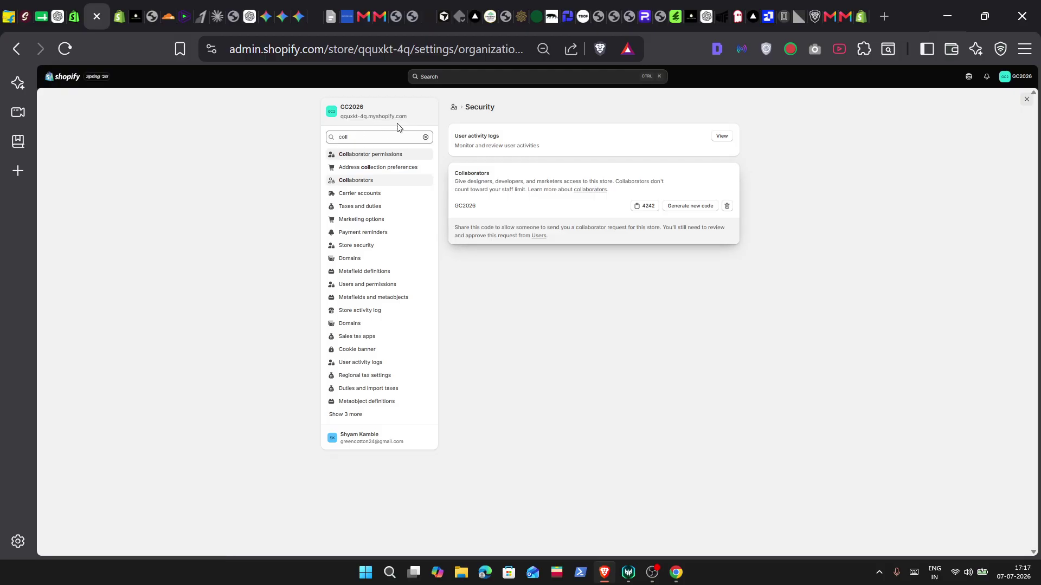
left_click(366, 265)
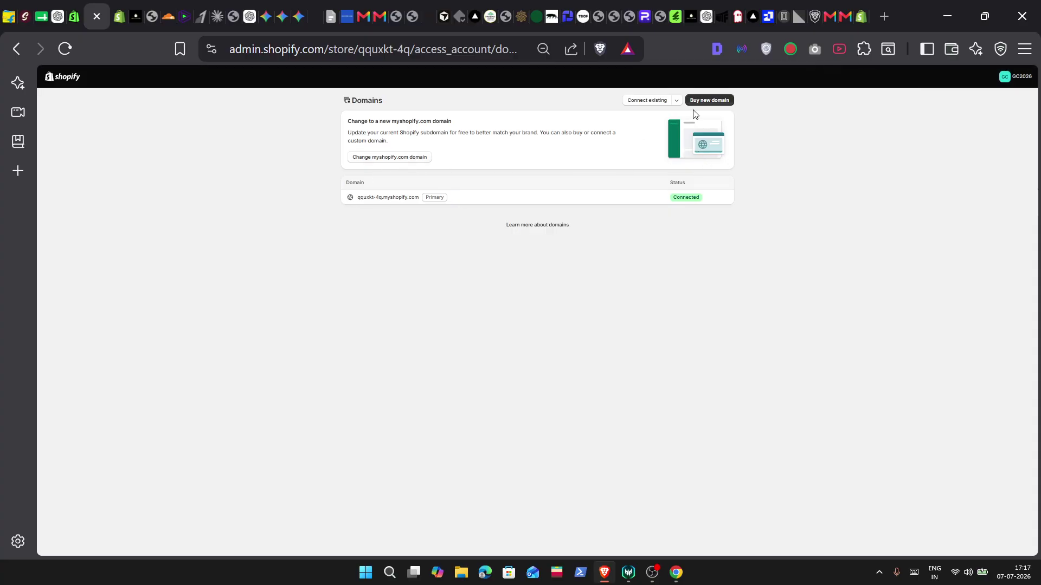
left_click_drag(356, 198, 421, 205)
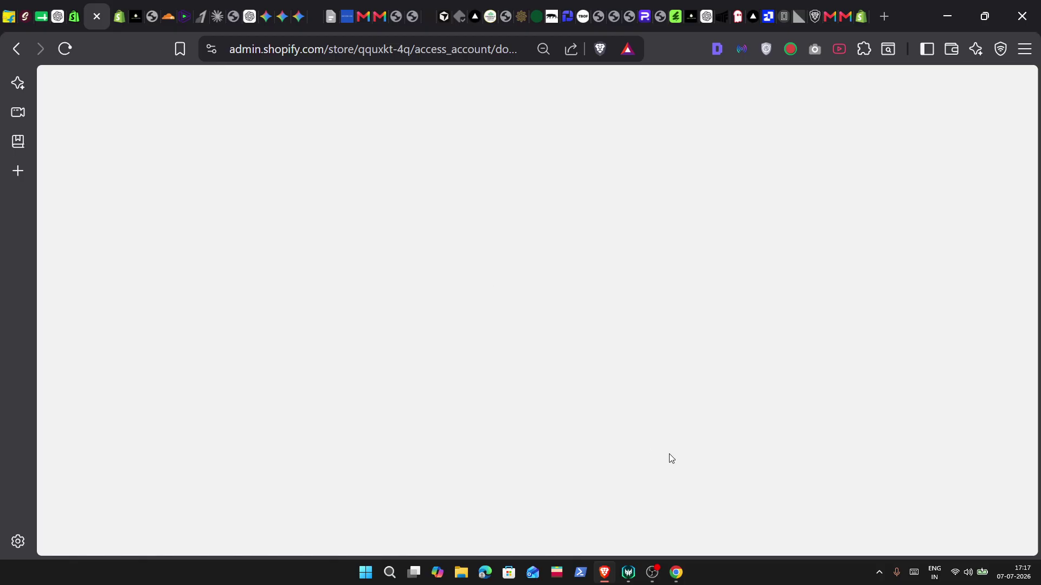
left_click(676, 573)
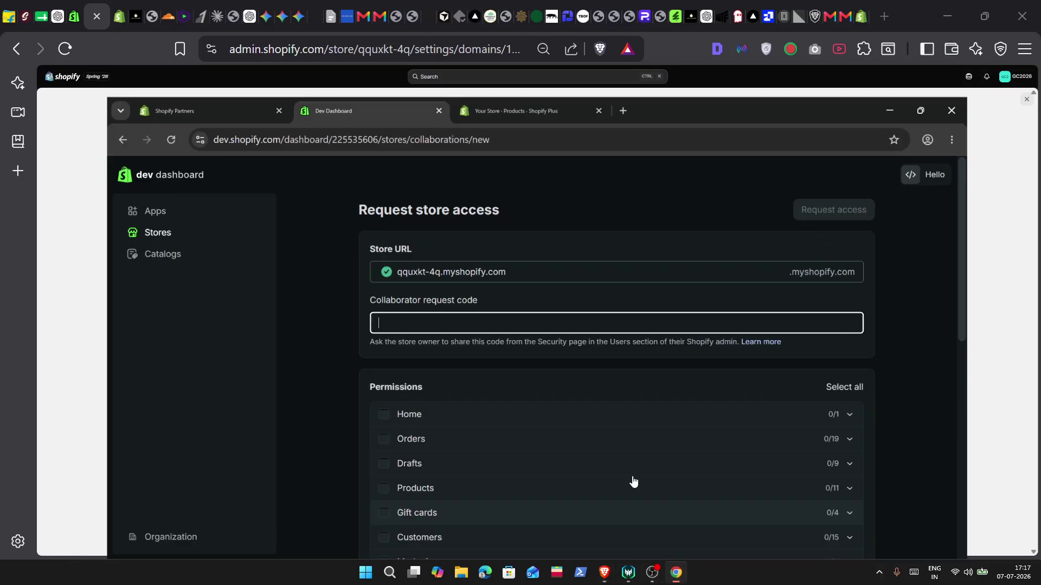
key("ctrl+v")
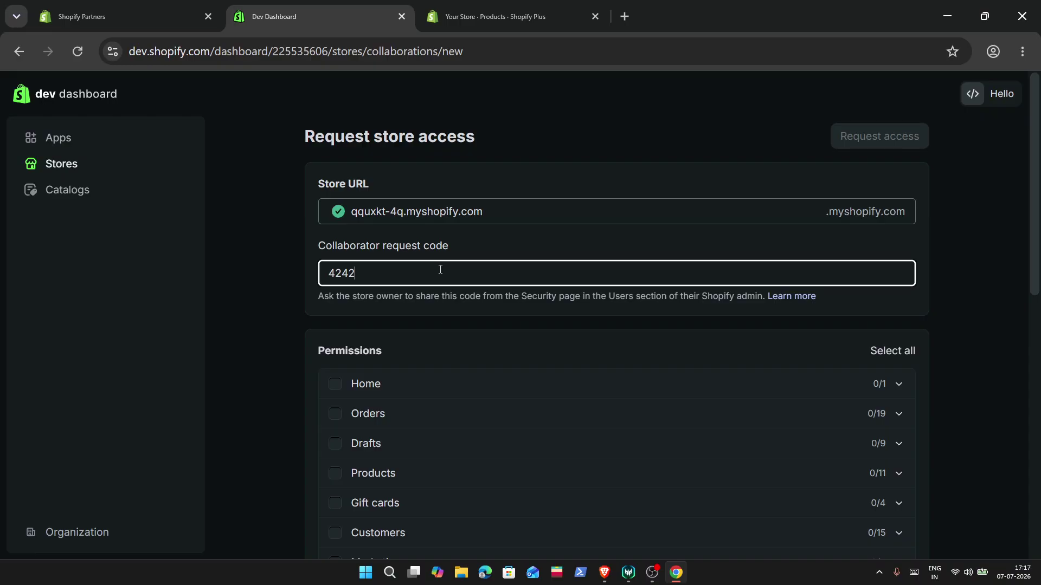
scroll(311, 310, "down", 3)
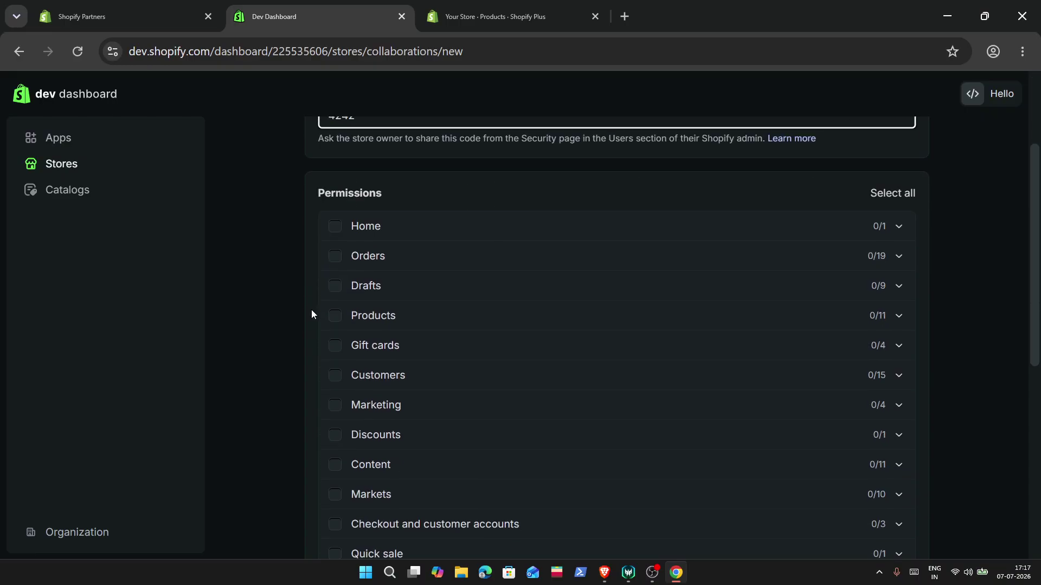
Grant the Home, Orders, Drafts, Products, Gift cards, all 15 Customers and Marketing permissions
left_click(335, 222)
left_click(334, 251)
left_click(334, 280)
left_click(334, 310)
left_click(335, 340)
left_click(334, 371)
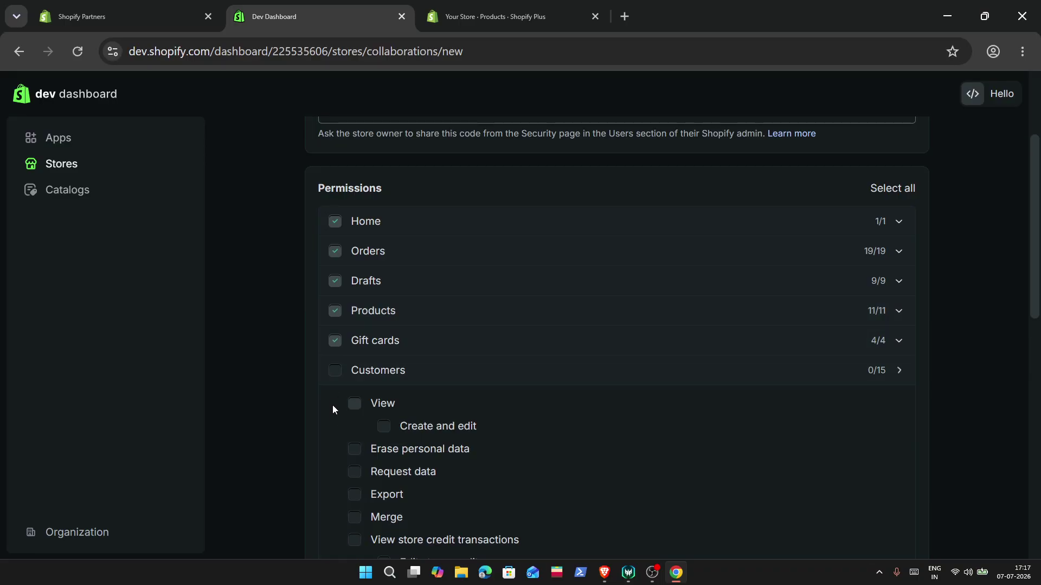
scroll(353, 309, "down", 3)
left_click(335, 208)
left_click(335, 209)
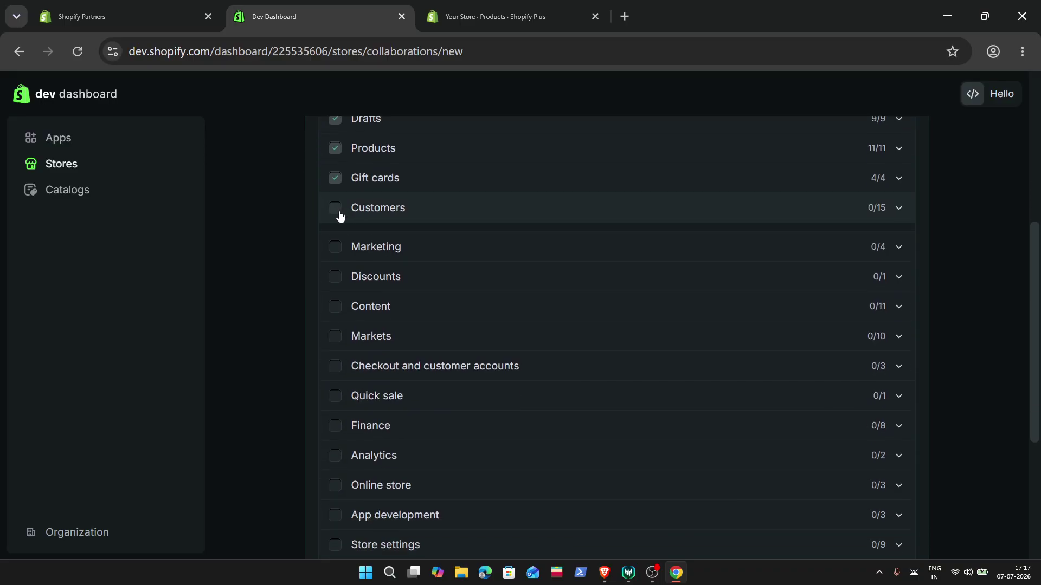
left_click(335, 239)
Grant the Discounts, Content, Markets, and Checkout and customer accounts permissions
left_click(334, 271)
left_click(334, 268)
left_click(335, 334)
left_click(335, 363)
left_click(335, 393)
scroll(333, 401, "down", 5)
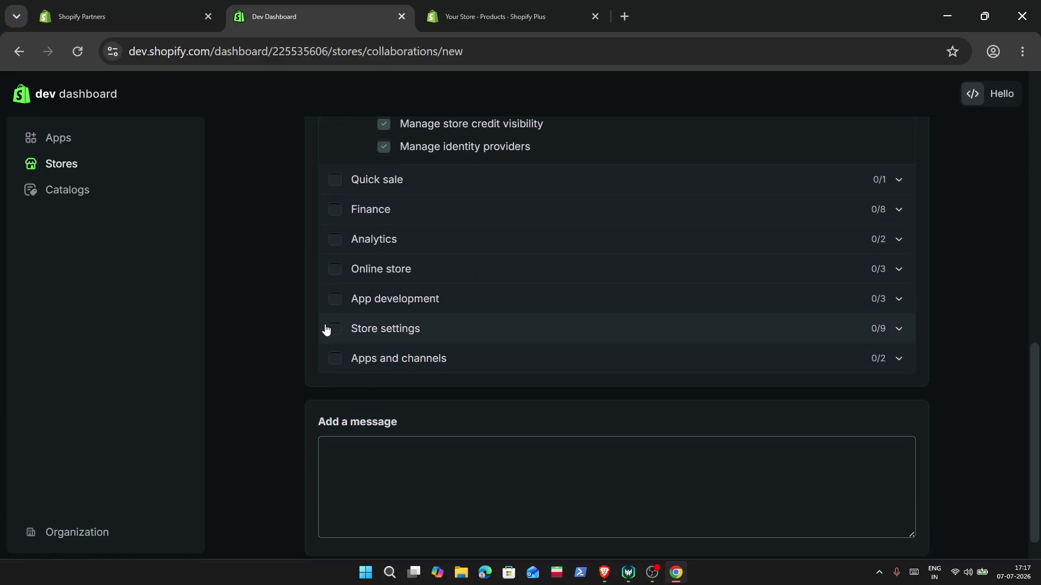
Grant Quick sale, Finance, Analytics, Online store, App development, Store settings, and Apps and channels permissions
left_click(335, 181)
left_click(335, 209)
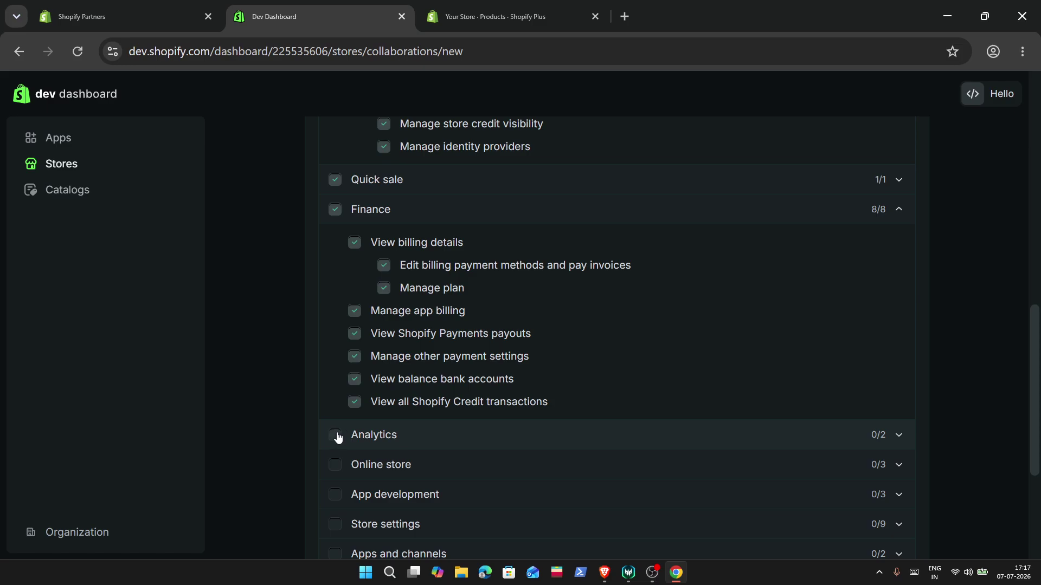
left_click(334, 466)
scroll(334, 466, "down", 3)
left_click(335, 332)
left_click(338, 373)
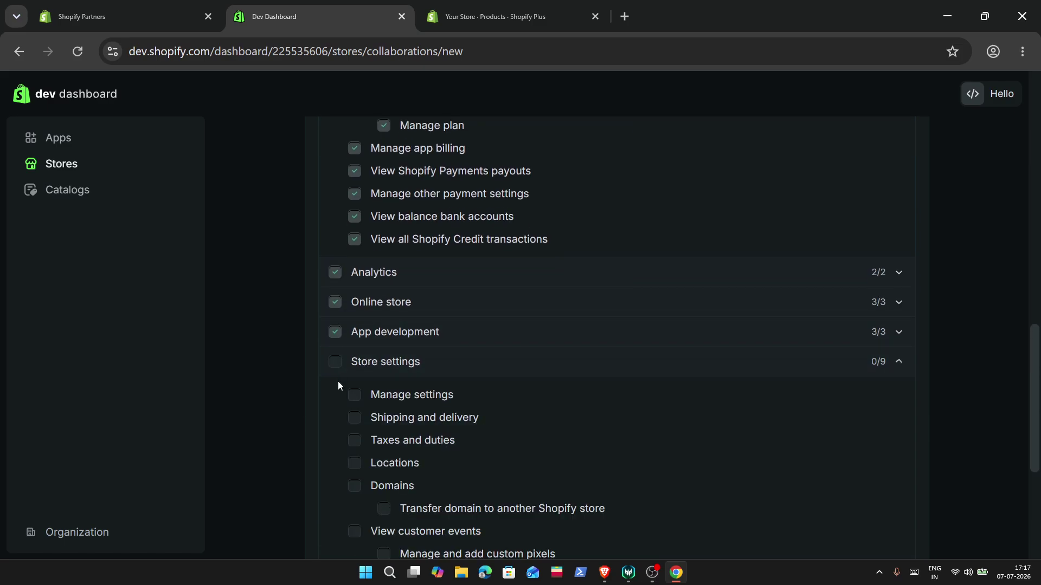
left_click(336, 364)
scroll(336, 365, "down", 5)
left_click(335, 364)
scroll(497, 340, "down", 1)
Leave the message to the store owner empty and send the store access request
left_click(369, 397)
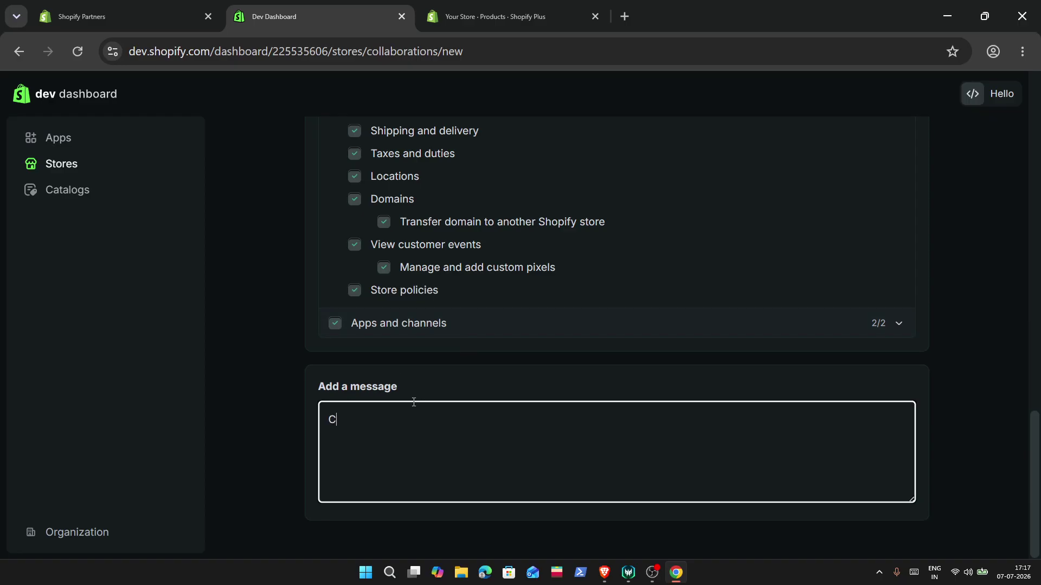
left_click(255, 360)
scroll(804, 275, "up", 15)
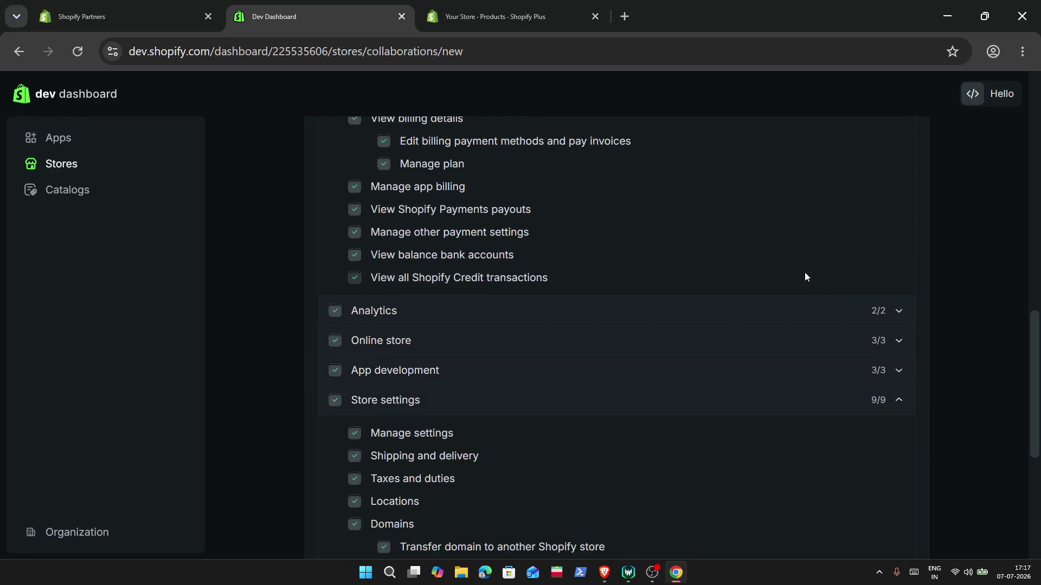
left_click(880, 136)
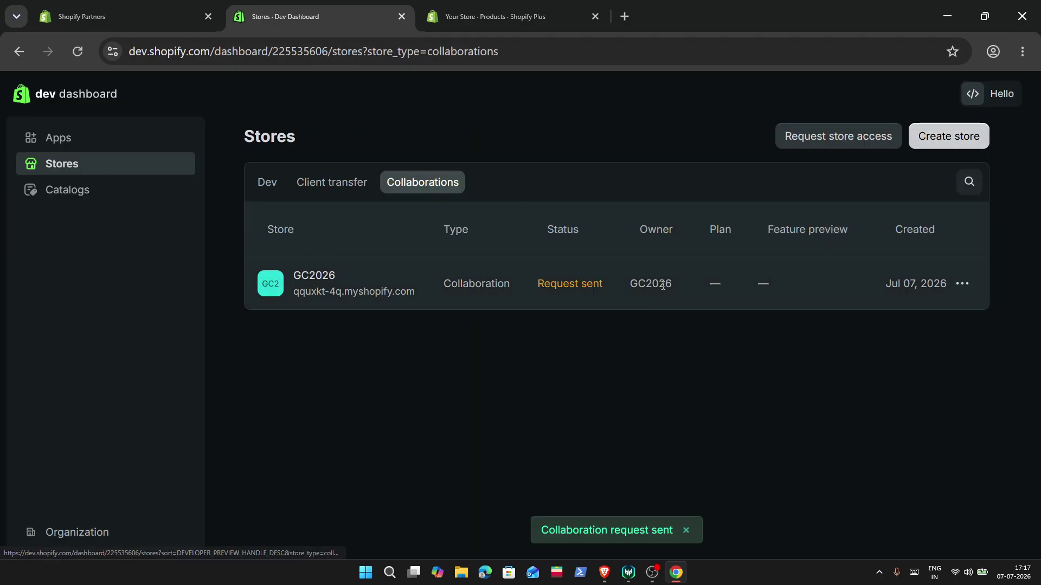
left_click_drag(553, 285, 623, 285)
left_click(583, 326)
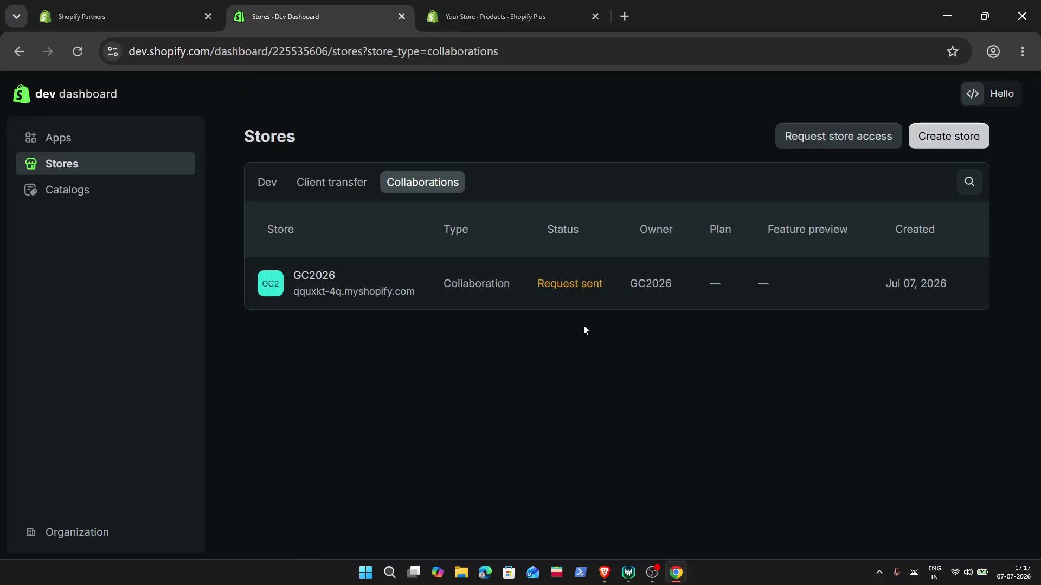
left_click(603, 579)
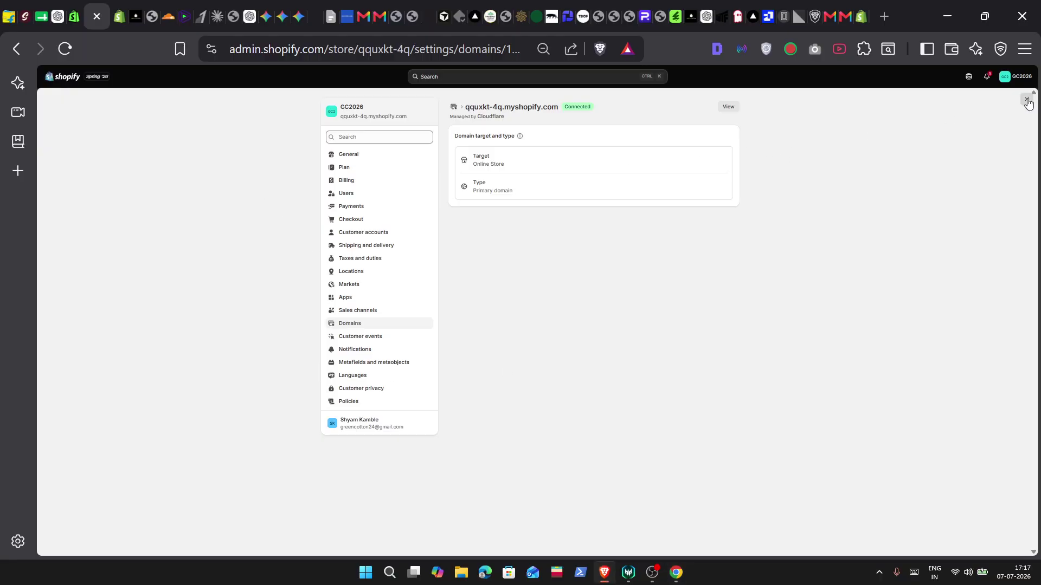
left_click(364, 137)
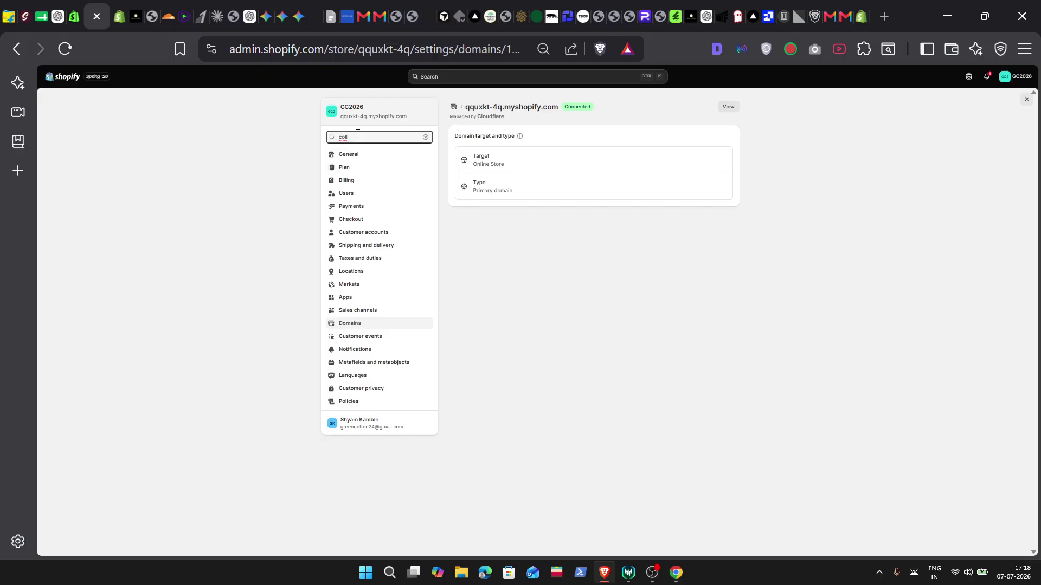
left_click(371, 156)
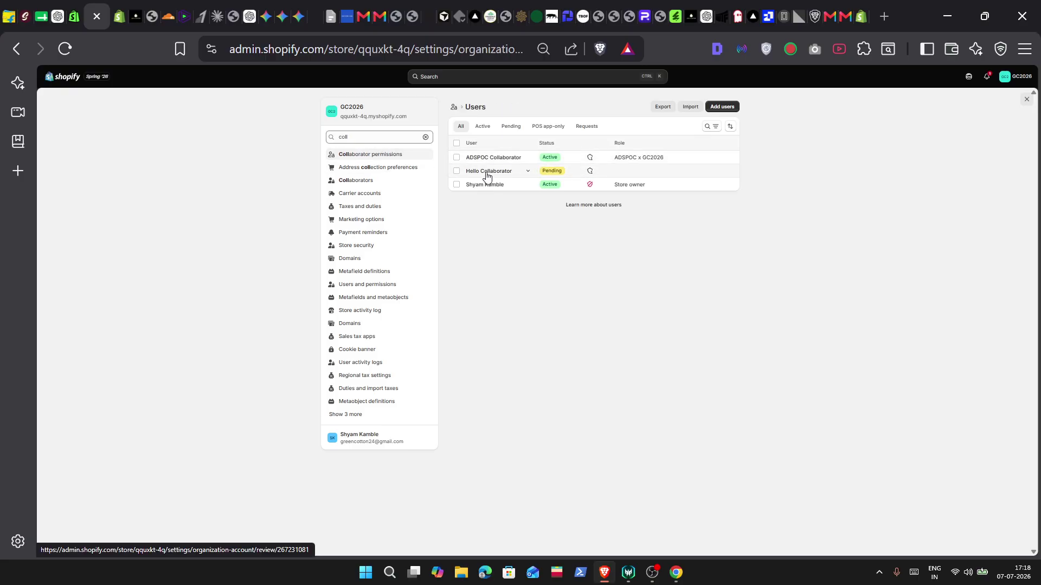
left_click(527, 171)
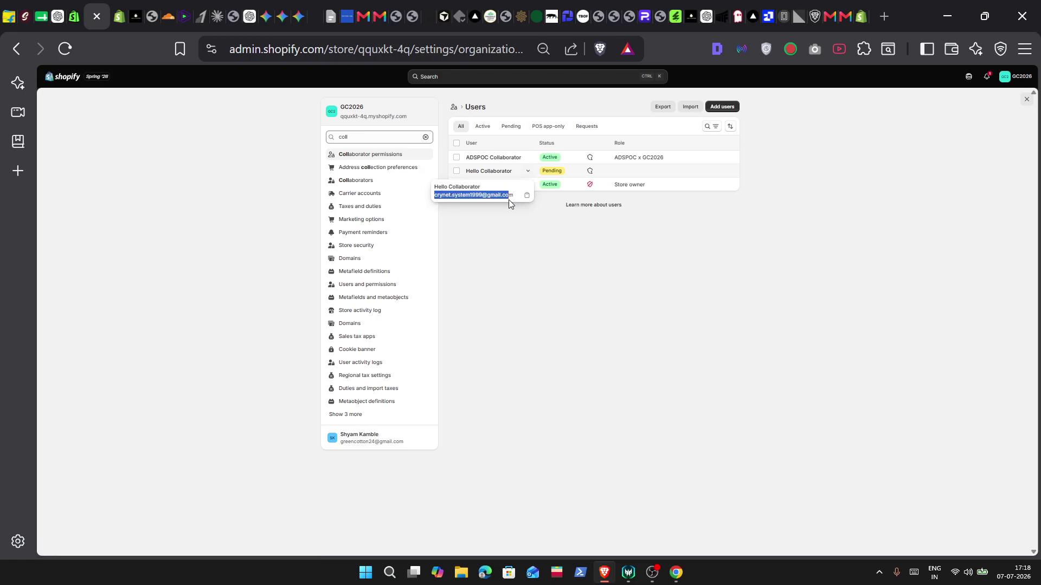
left_click(515, 173)
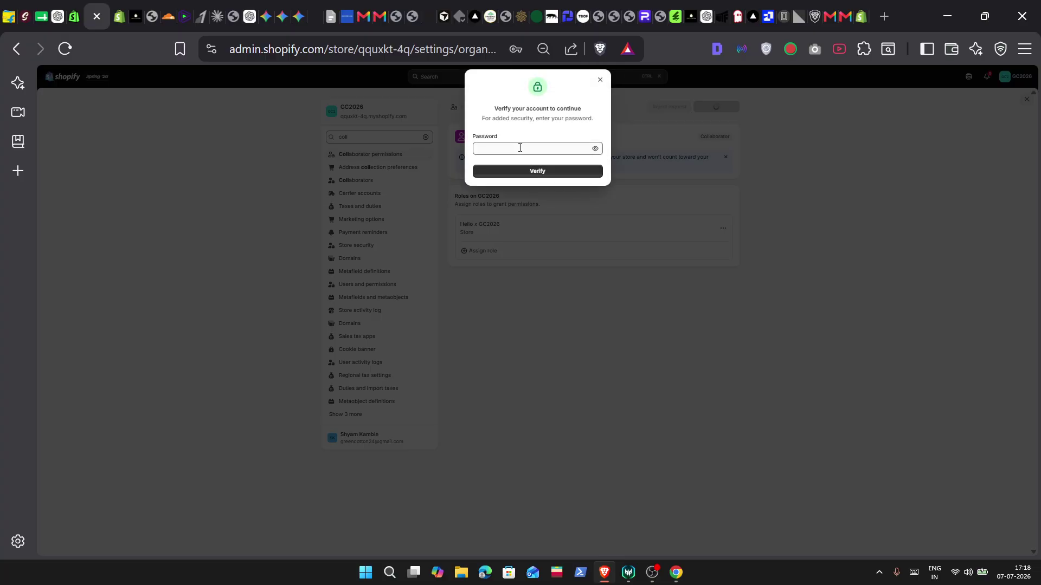
Accept the collaborator request, pass the password check with the saved password, and go to Gmail for the code
left_click(600, 79)
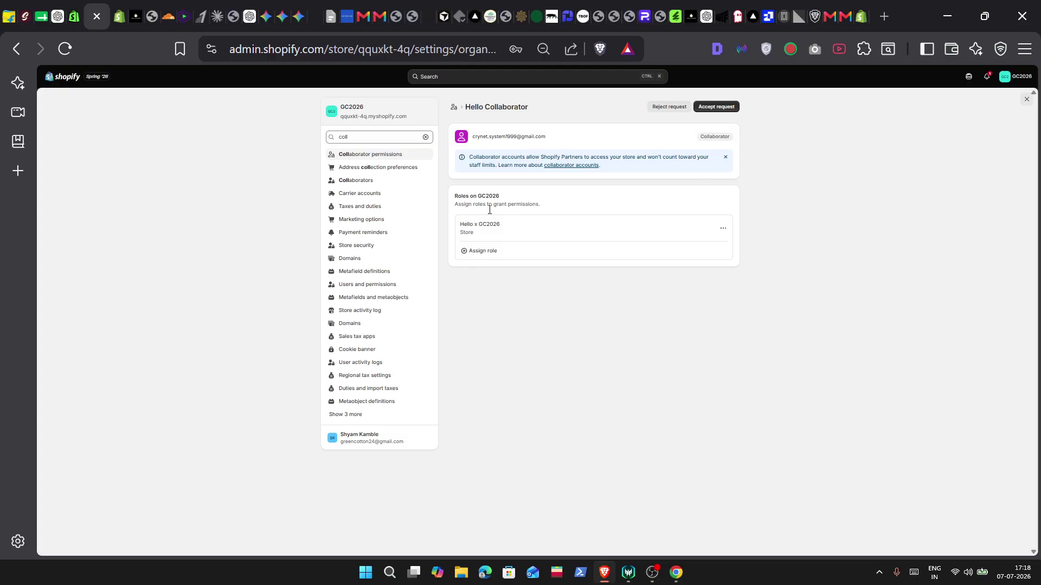
left_click(724, 107)
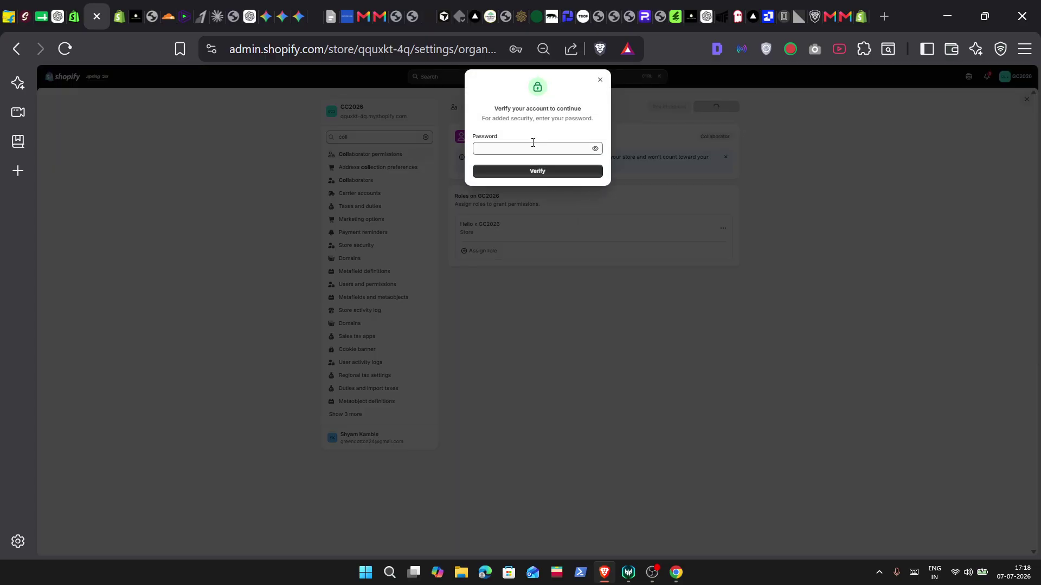
left_click(531, 147)
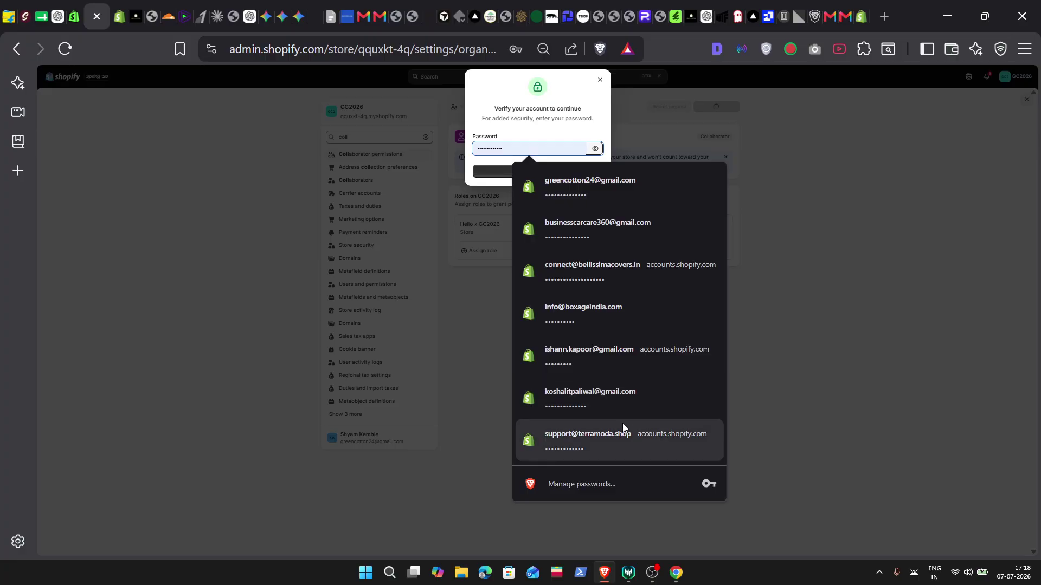
left_click(607, 184)
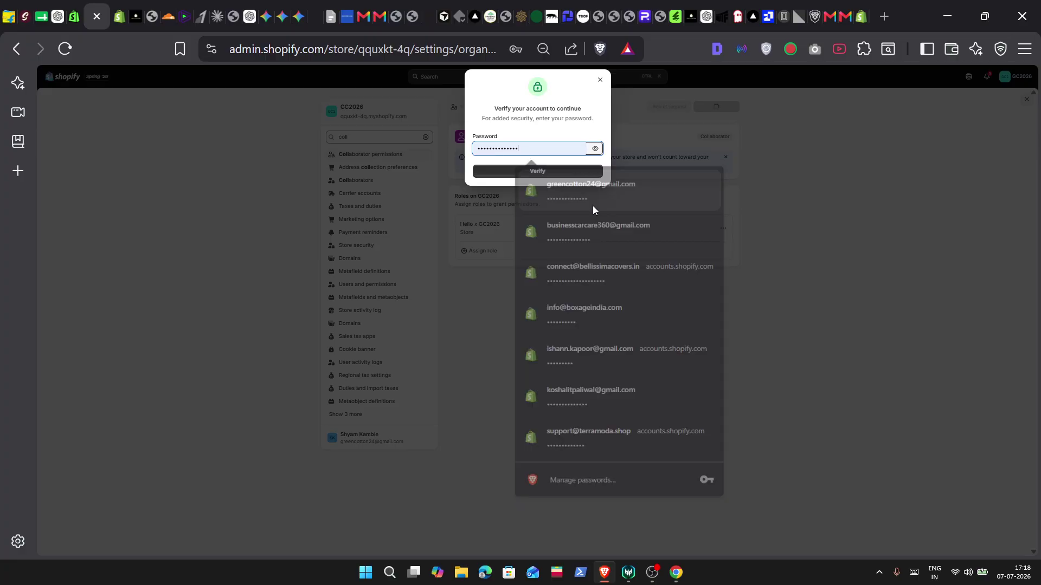
left_click(533, 172)
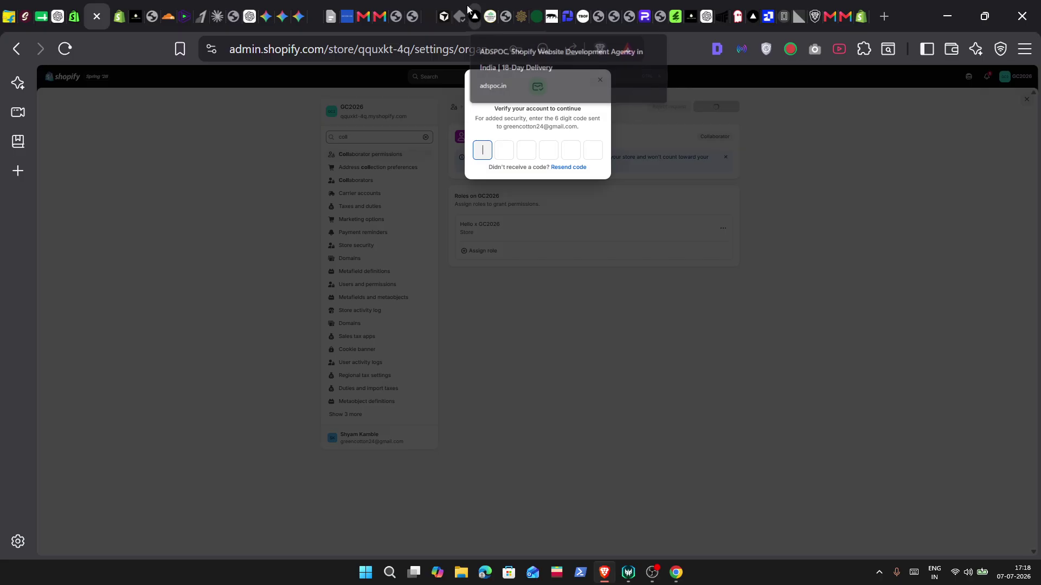
left_click(379, 17)
Copy the six-digit code from the Shopify verification email in the Gmail inbox
left_click(71, 131)
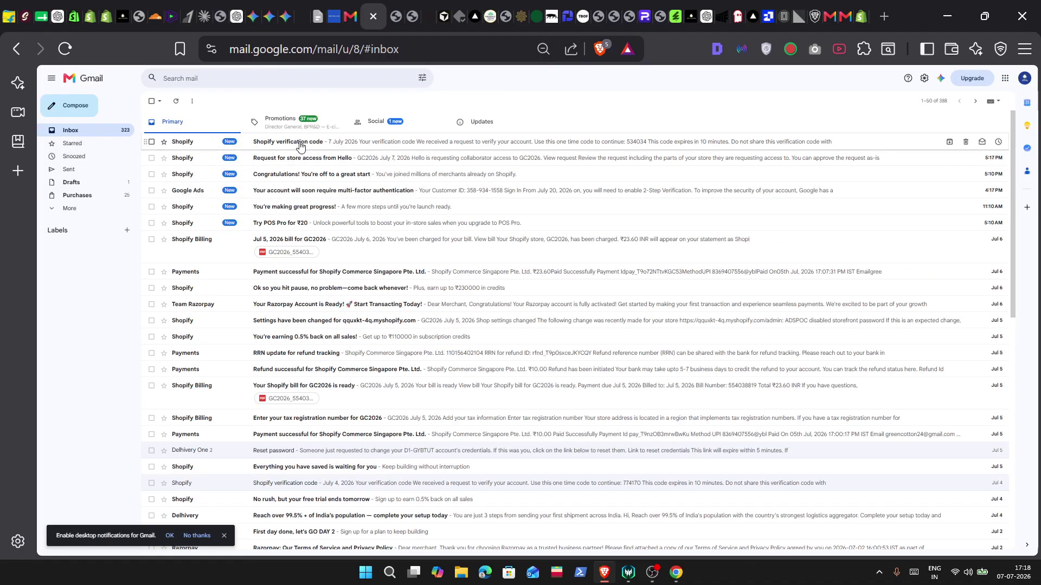
left_click(297, 142)
double_click(522, 255)
right_click(524, 255)
left_click(585, 276)
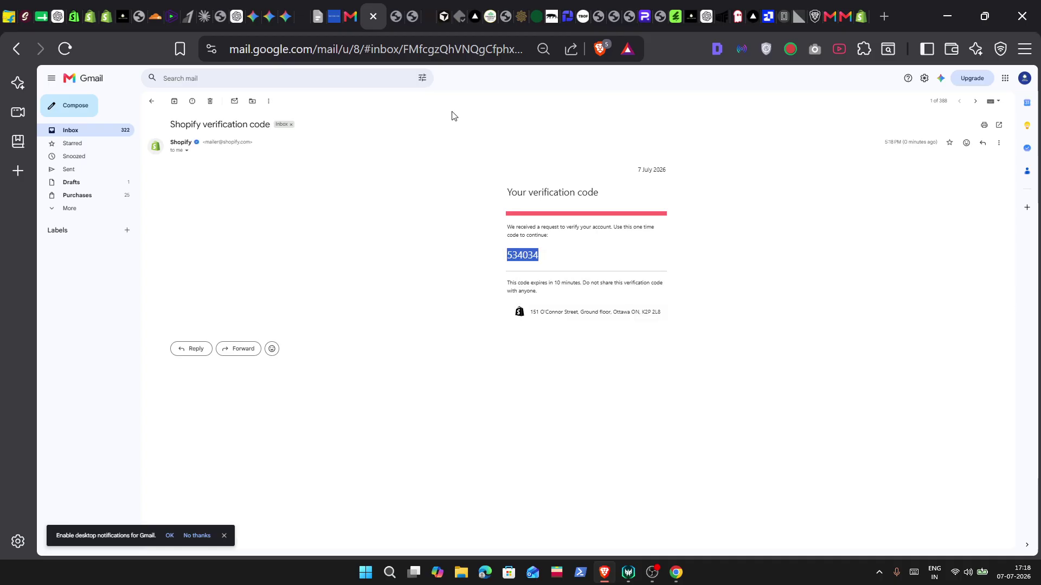
Return to the Shopify Admin tab showing the six-digit code prompt
left_click(351, 17)
left_click(378, 5)
left_click(675, 572)
left_click(946, 16)
left_click(109, 5)
left_click(92, 5)
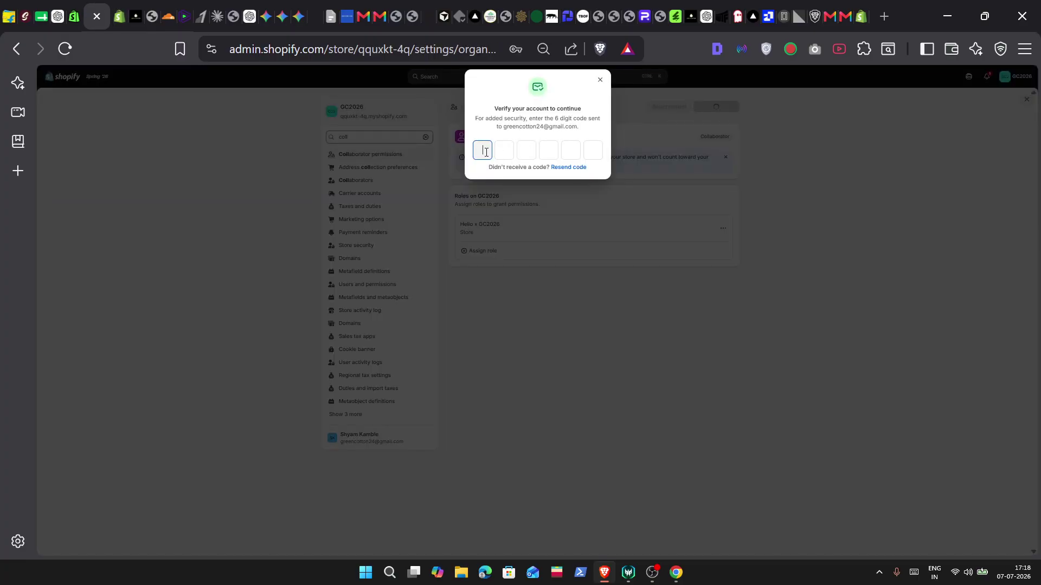
Paste the emailed code to approve the request, then reload the Dev Dashboard stores list
key("ctrl+v")
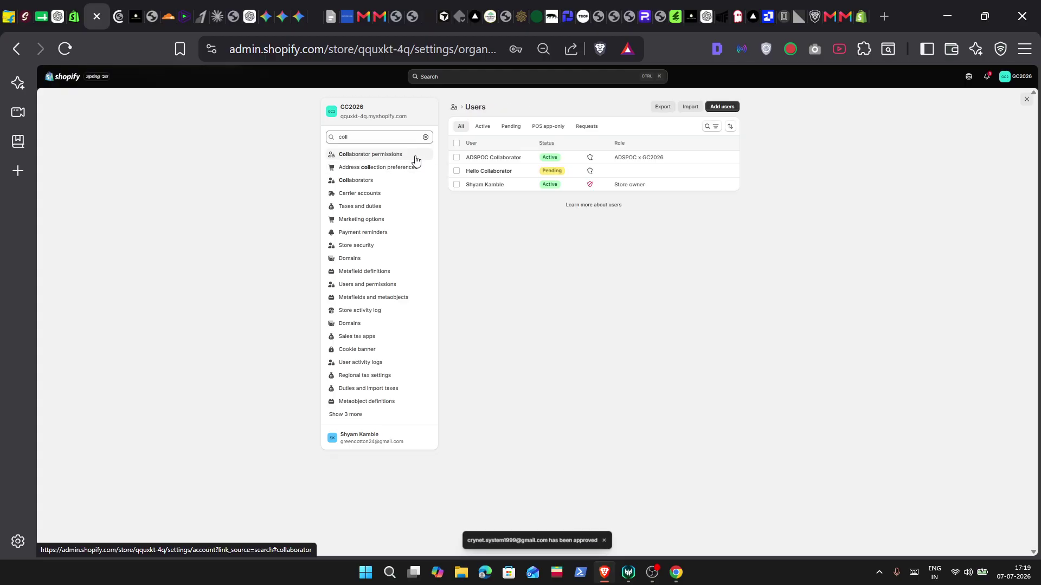
left_click(675, 572)
left_click(79, 52)
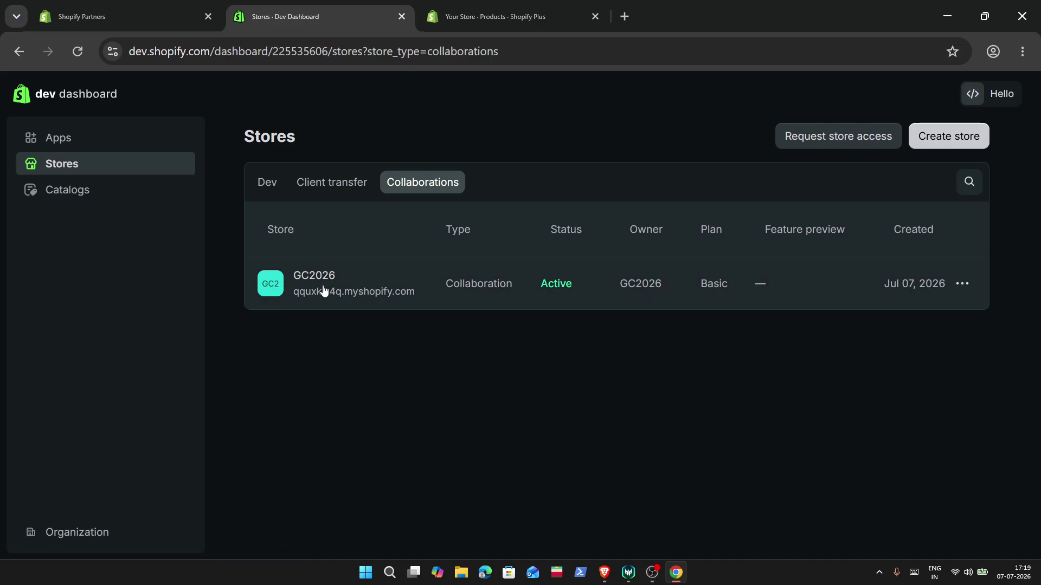
Open the GC2026 store from the Dev Dashboard's Collaborations list
left_click(350, 286)
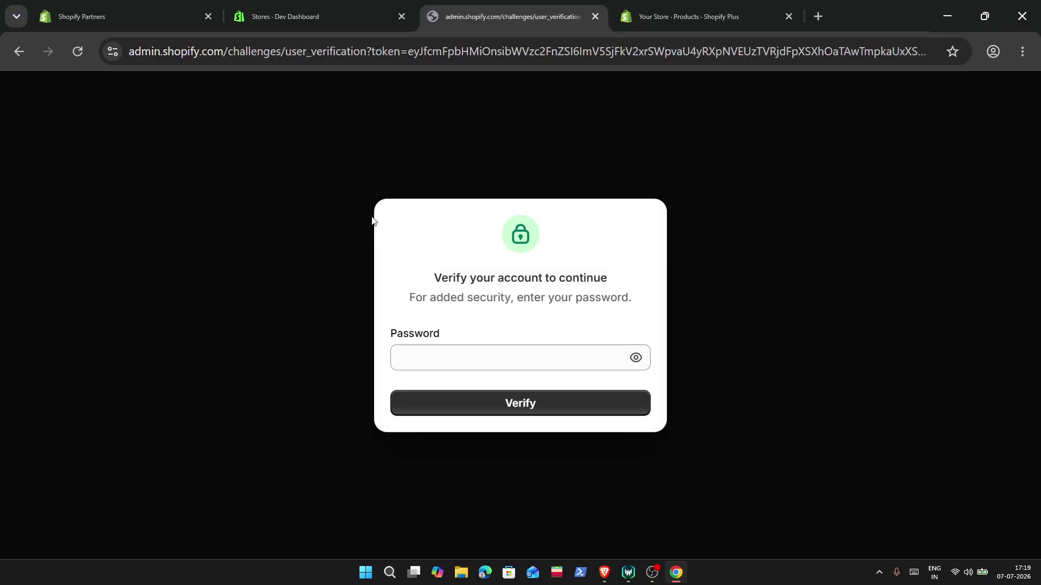
Verify the collaborator login with the account password and pasted emailed code, declining to save the password
left_click(483, 349)
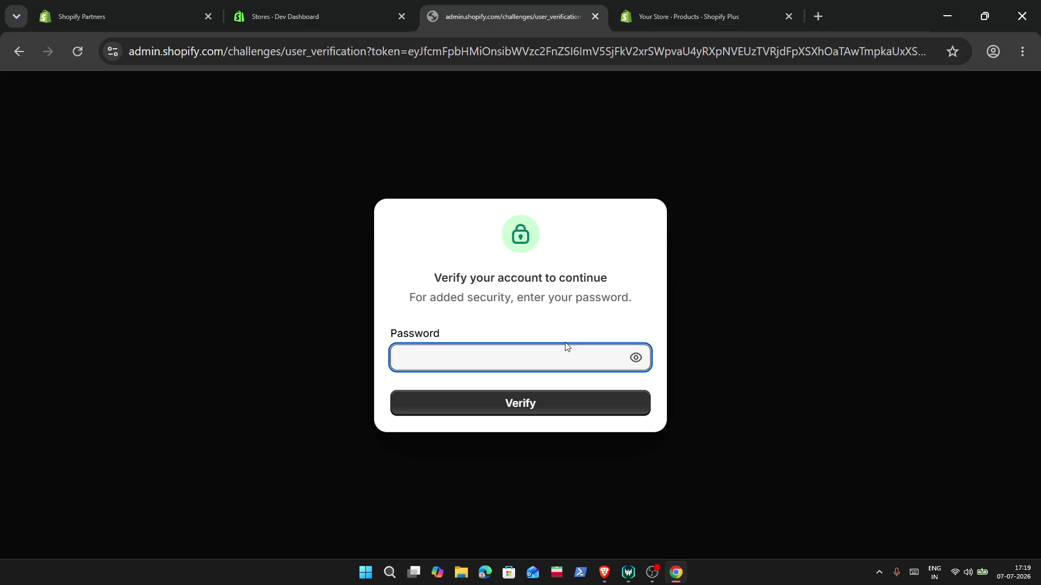
type("•••")
key("Return")
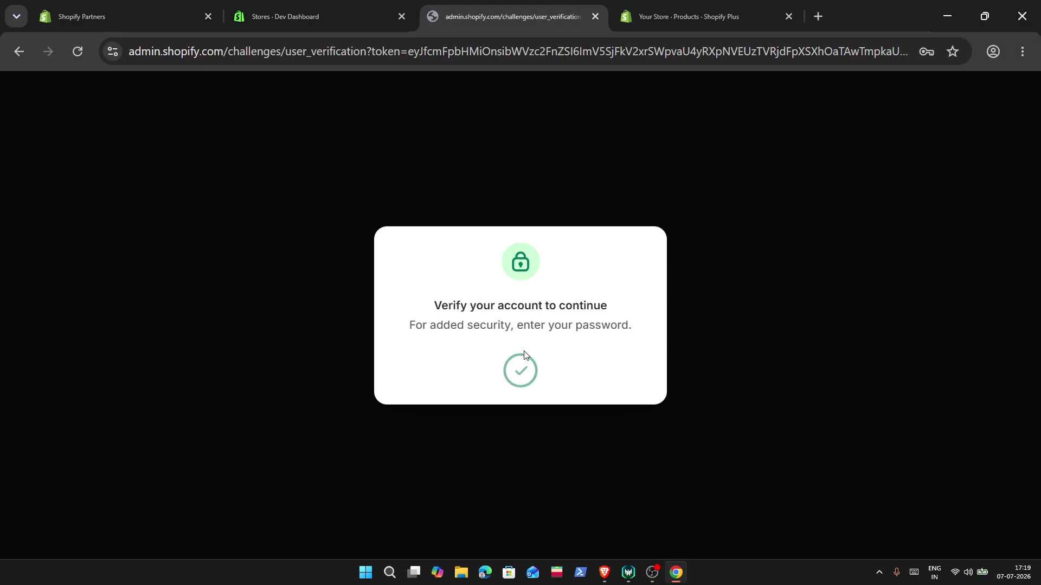
left_click_drag(460, 328, 578, 336)
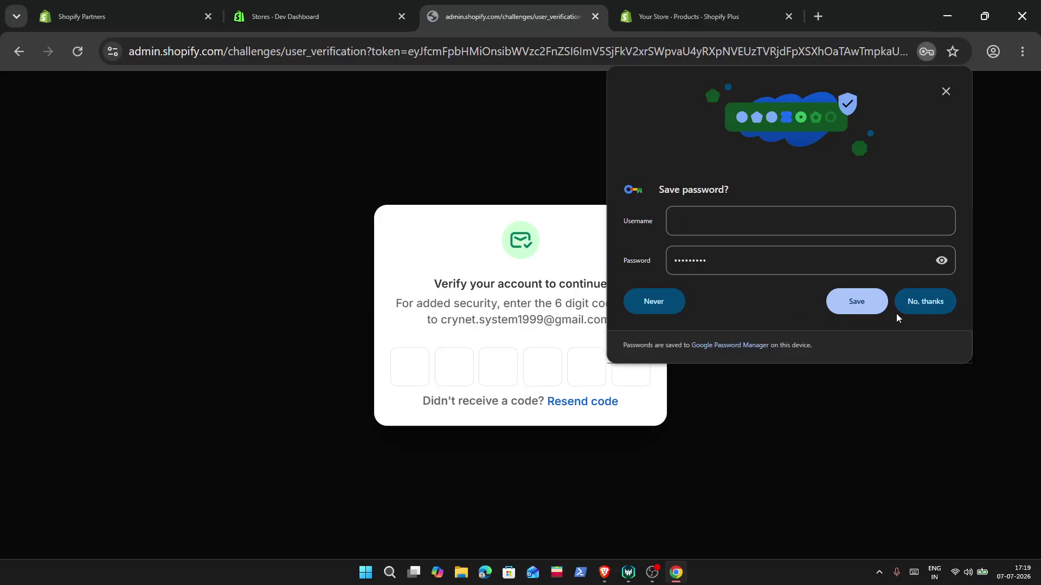
left_click(888, 304)
left_click(418, 368)
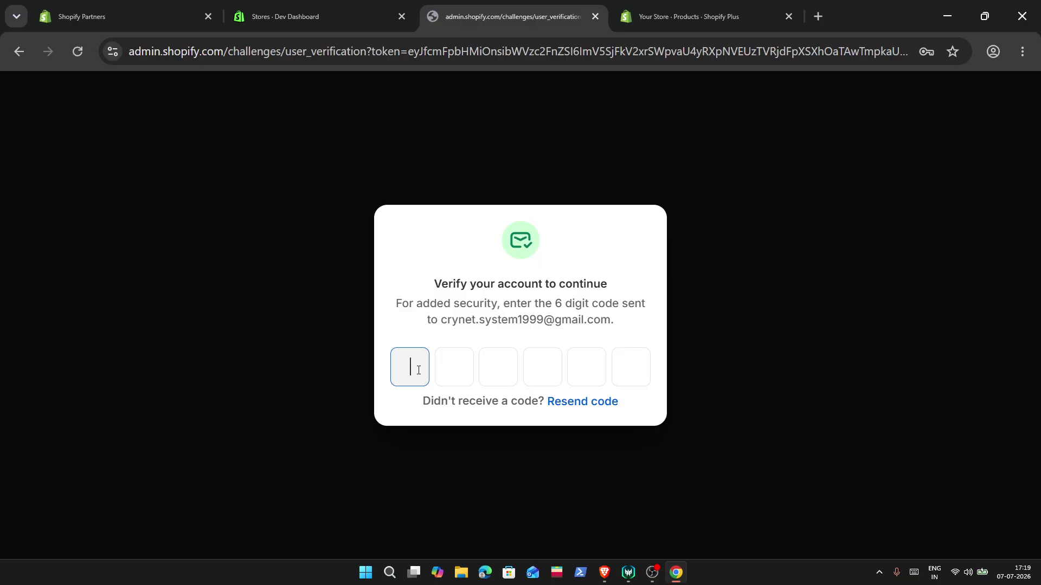
key("ctrl+v")
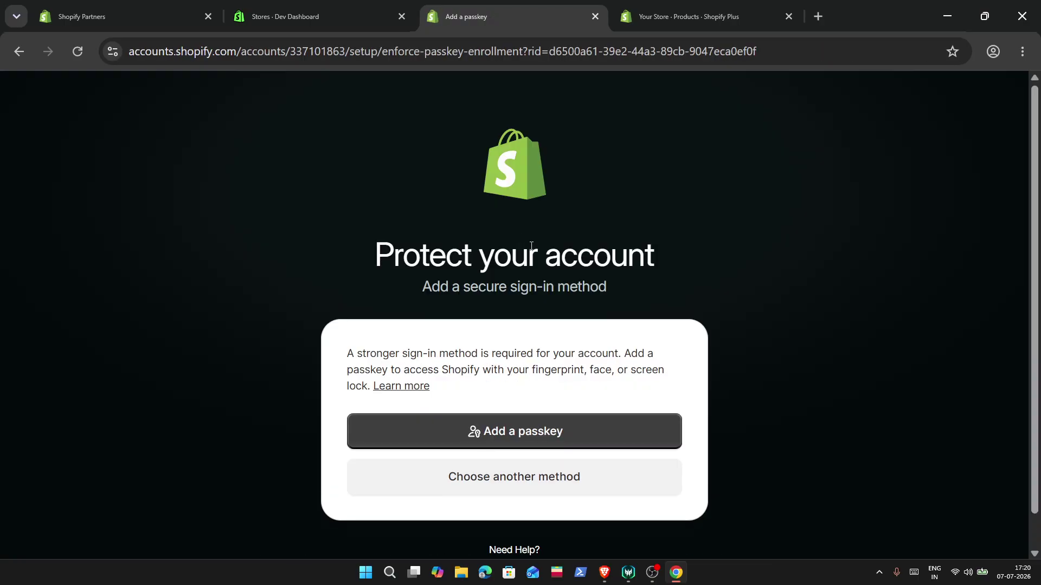
Skip the passkey and choose another method to reach the authenticator-app QR code setup
scroll(453, 458, "down", 1)
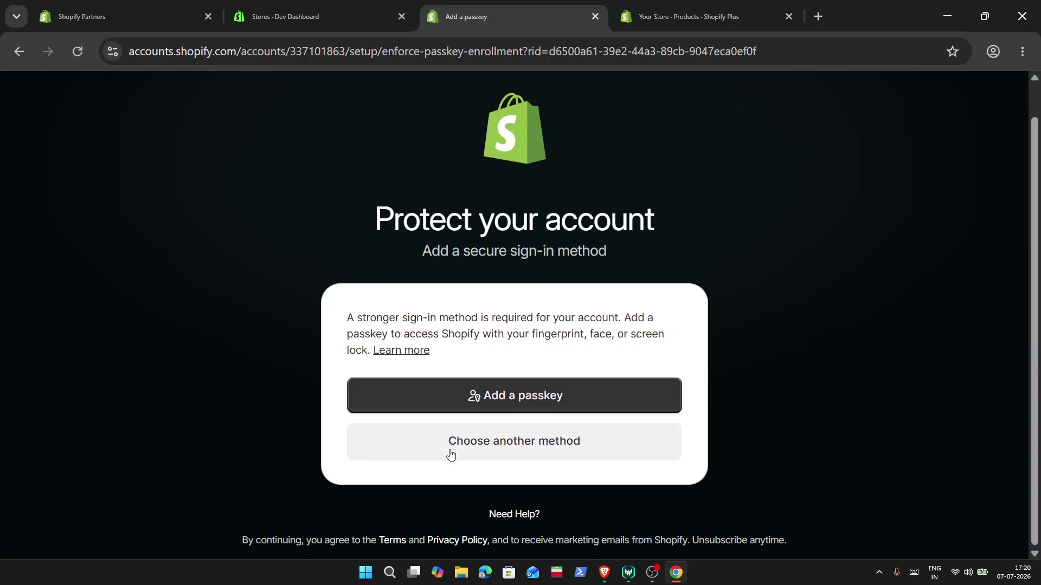
left_click(503, 450)
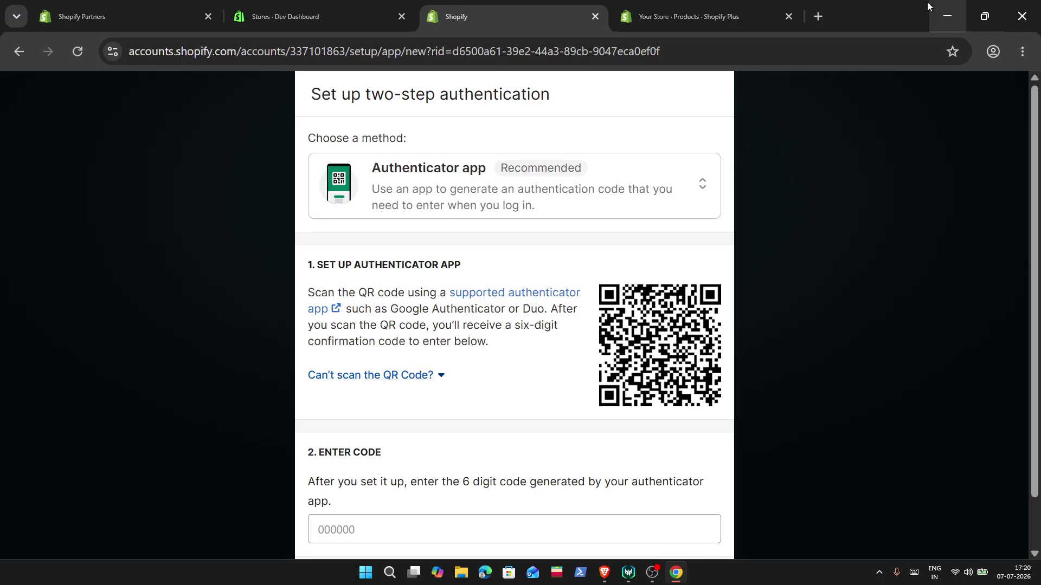
Find the Google Authenticator app by searching 'auth' in the Google Play store
left_click(818, 16)
type("goo")
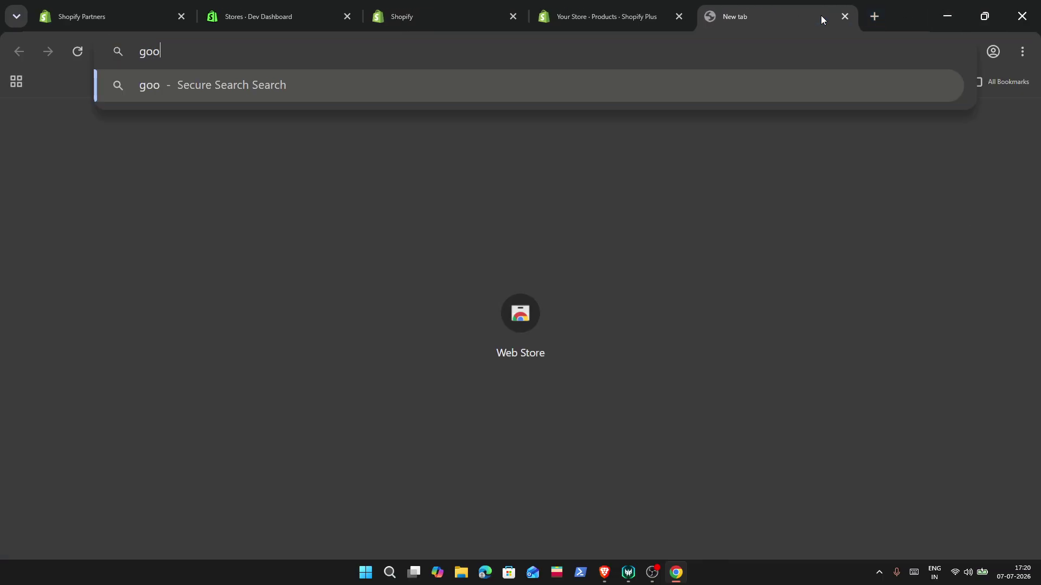
type("gle playstore")
key("Return")
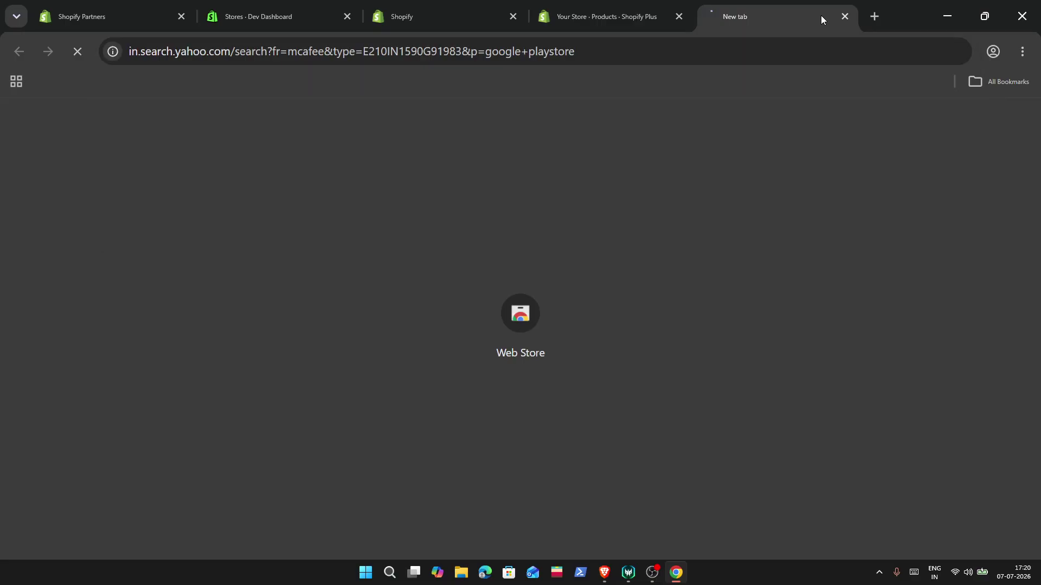
left_click(246, 249)
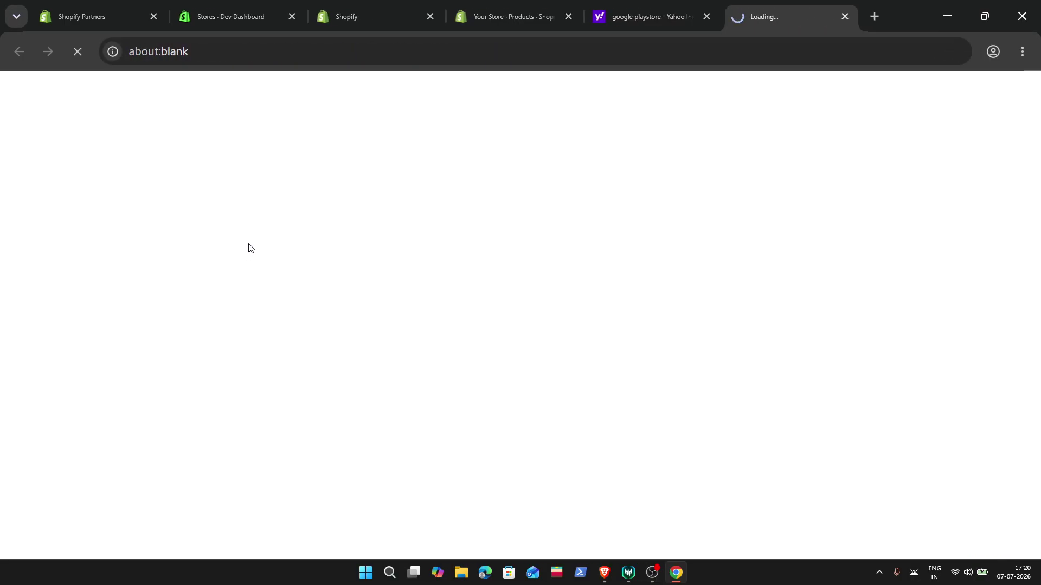
left_click(905, 99)
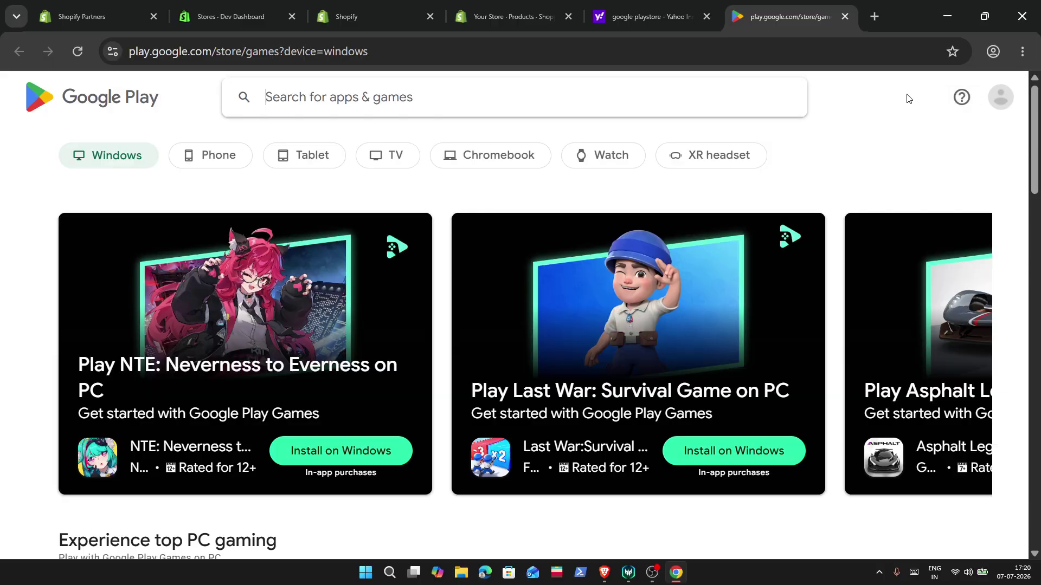
type("auth")
key("Return")
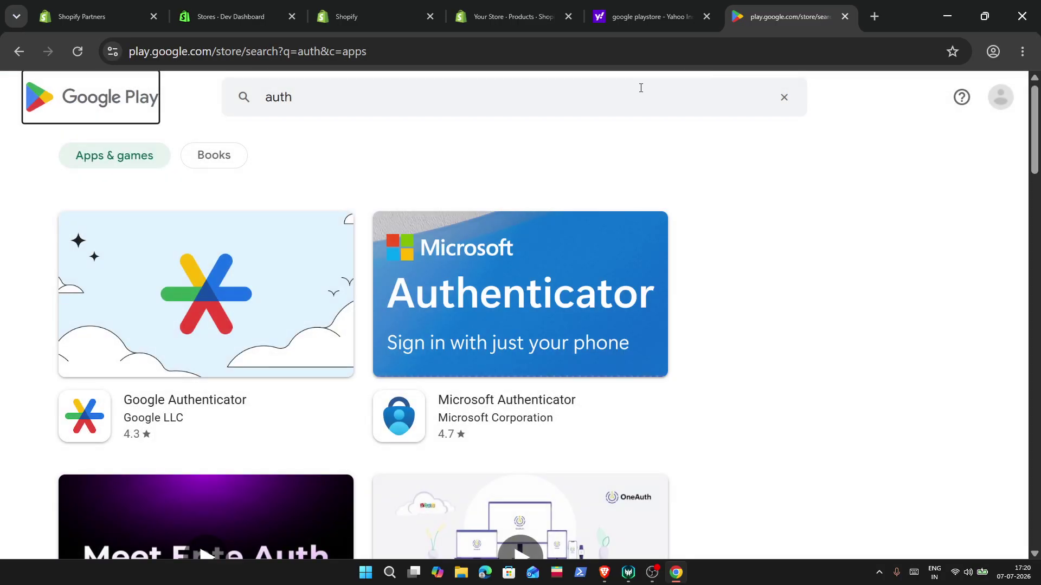
scroll(250, 277, "down", 1)
left_click(207, 325)
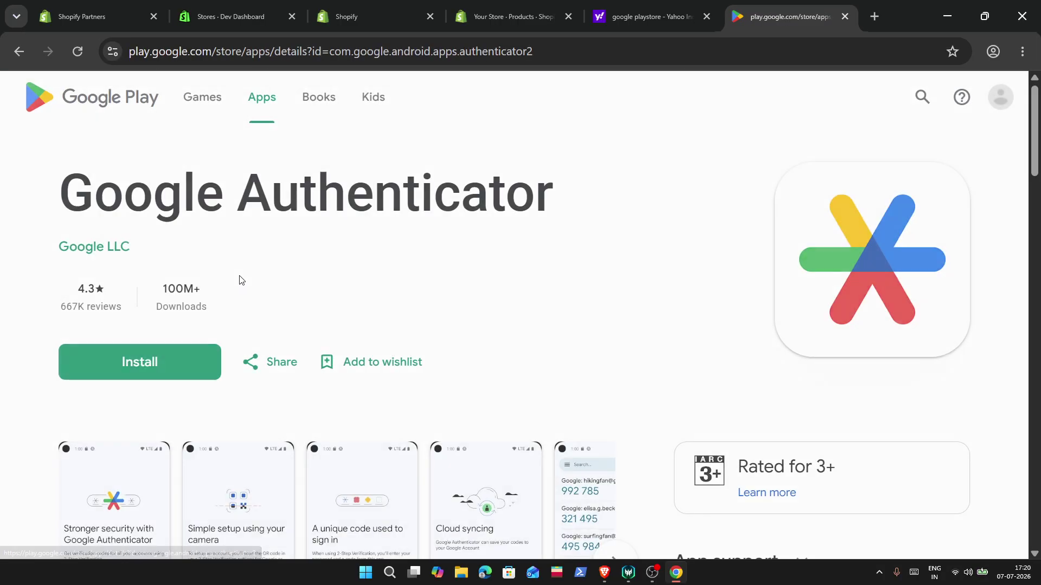
Browse the Google Authenticator listing and its screenshots, then return to the Your Store products page
left_click_drag(39, 202, 585, 206)
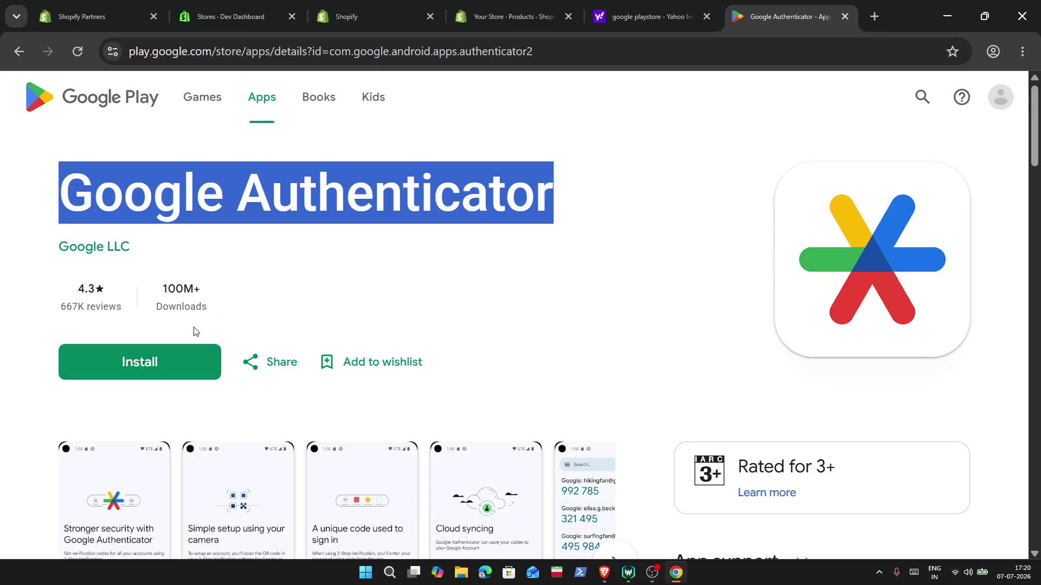
left_click(242, 51)
scroll(440, 190, "down", 6)
scroll(440, 189, "up", 2)
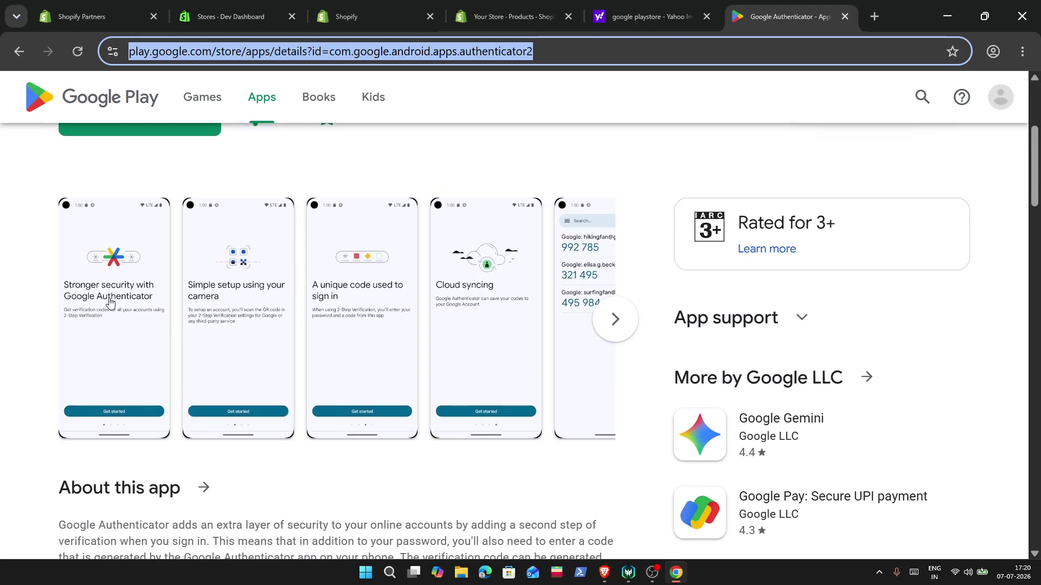
left_click(616, 315)
left_click(154, 309)
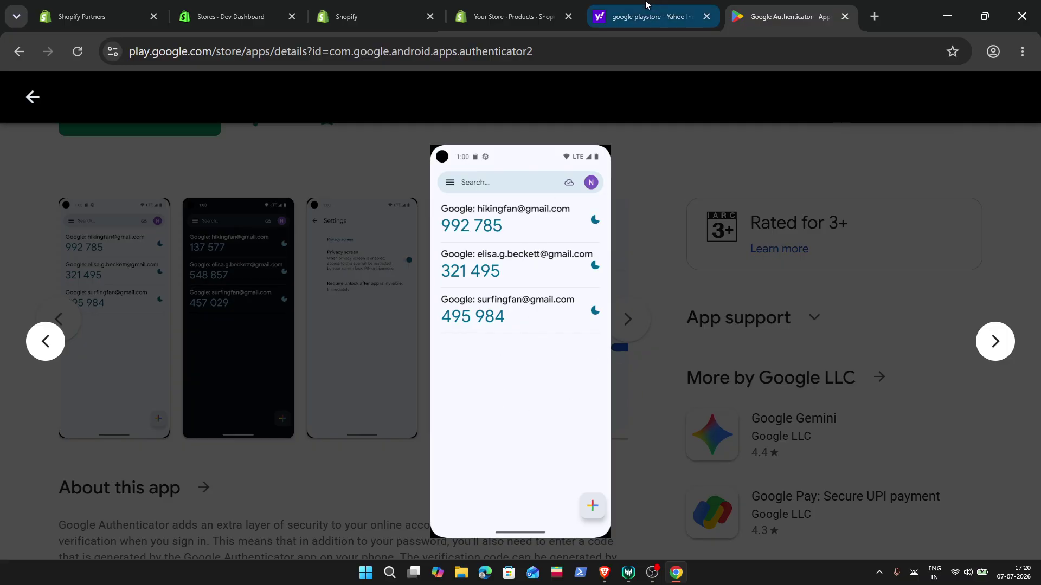
left_click(496, 5)
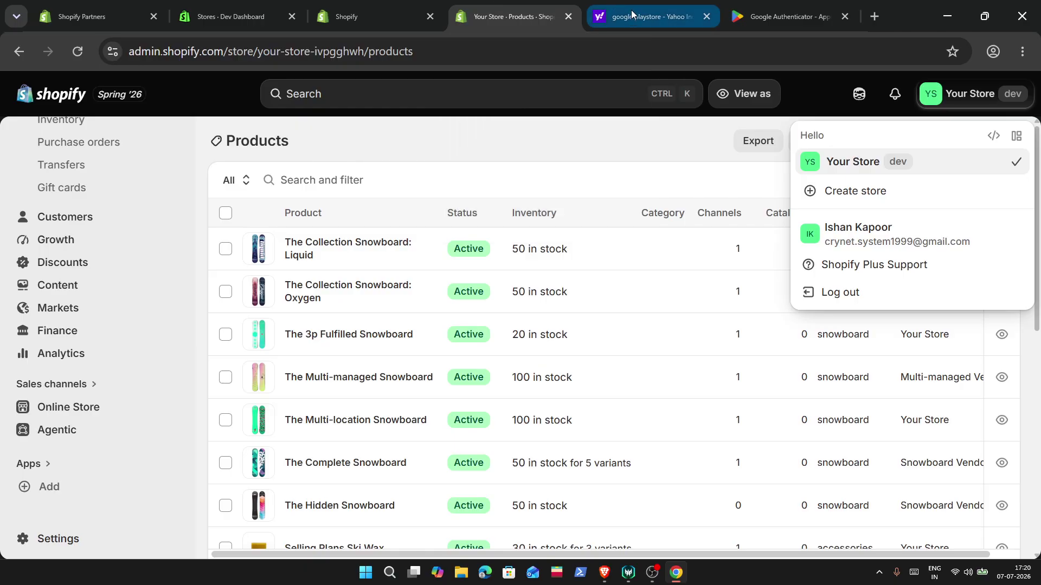
Enter the authenticator app's six-digit code and turn on two-step authentication
left_click(358, 17)
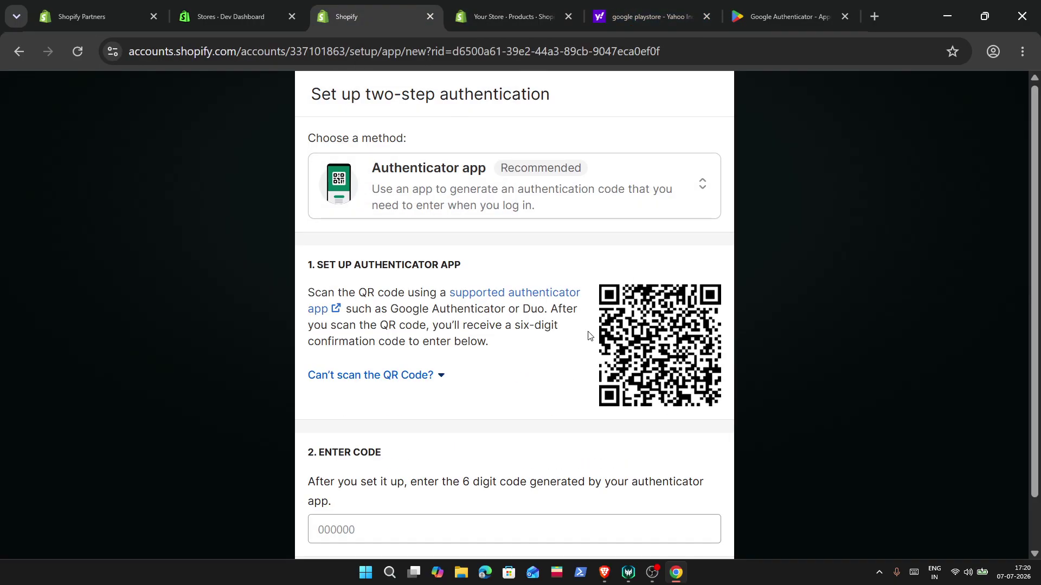
scroll(588, 336, "down", 1)
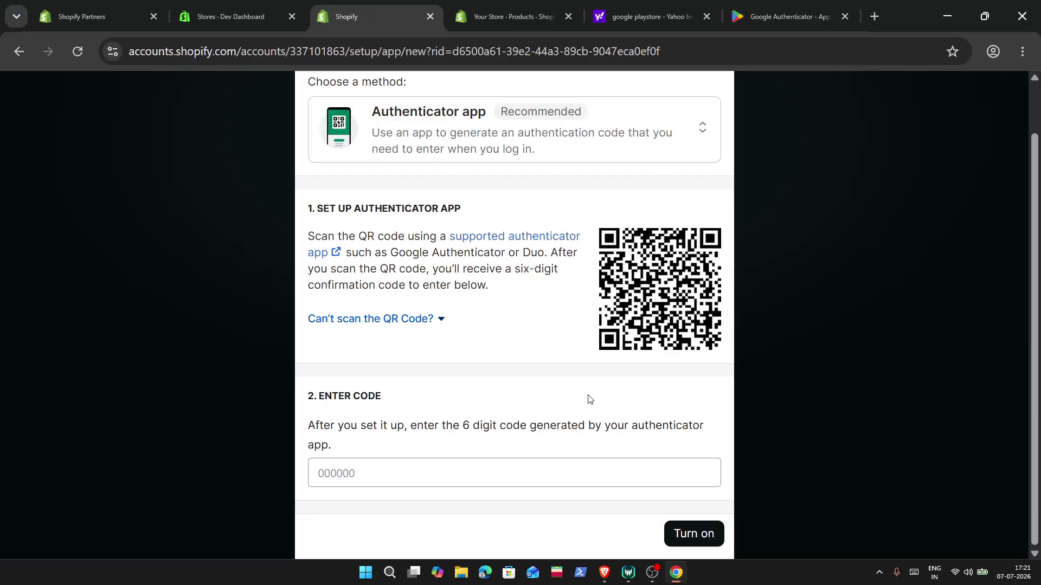
left_click(394, 476)
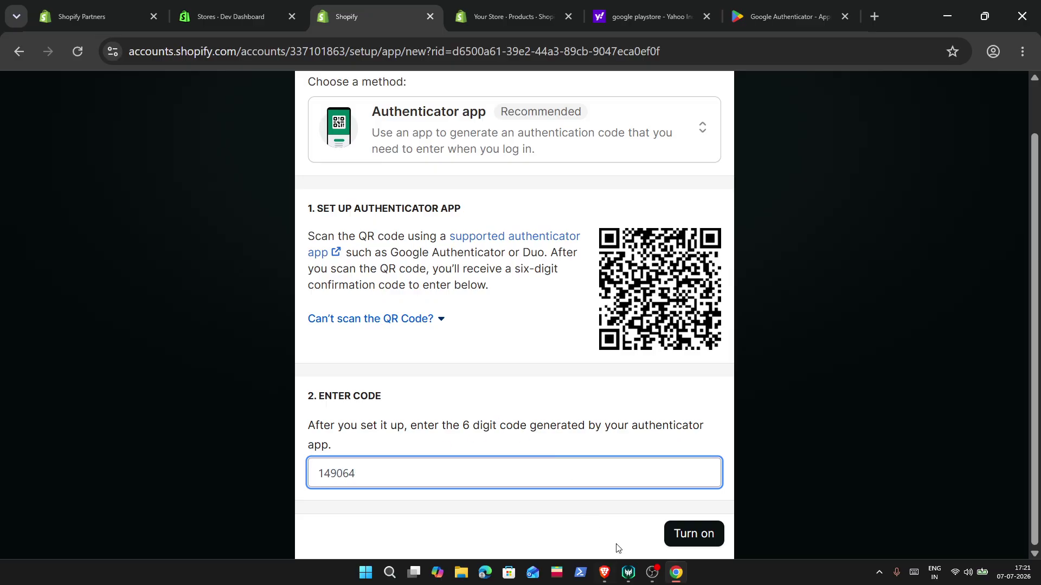
left_click(676, 535)
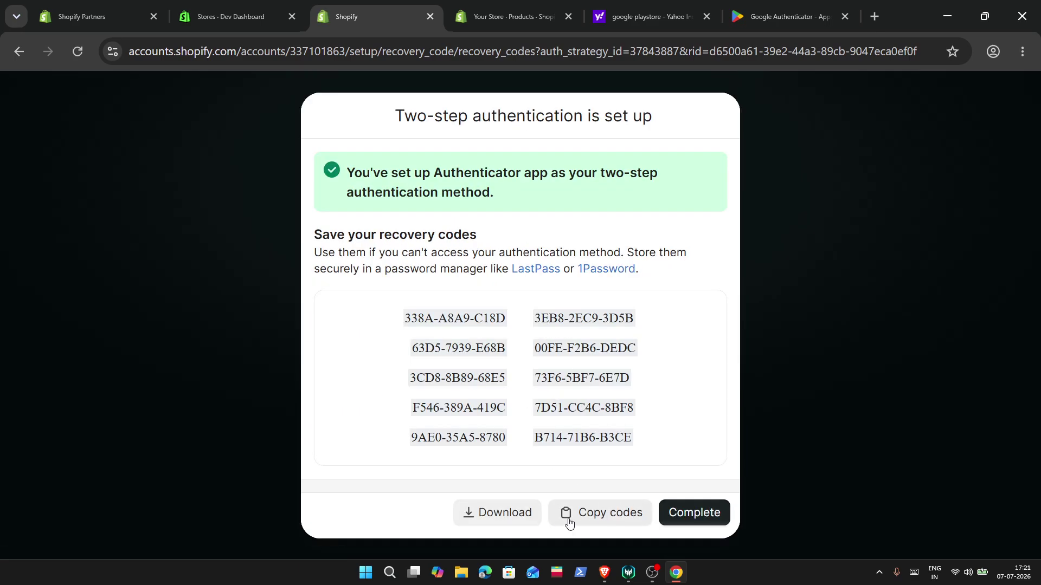
Download the recovery codes file and complete setup, landing on GC2026's admin home
left_click(517, 521)
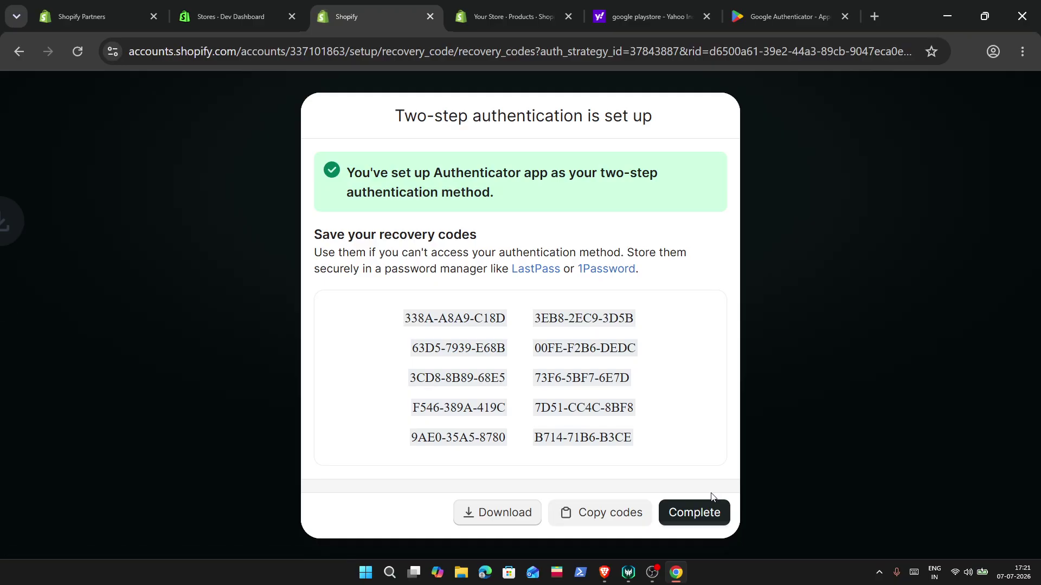
left_click(691, 513)
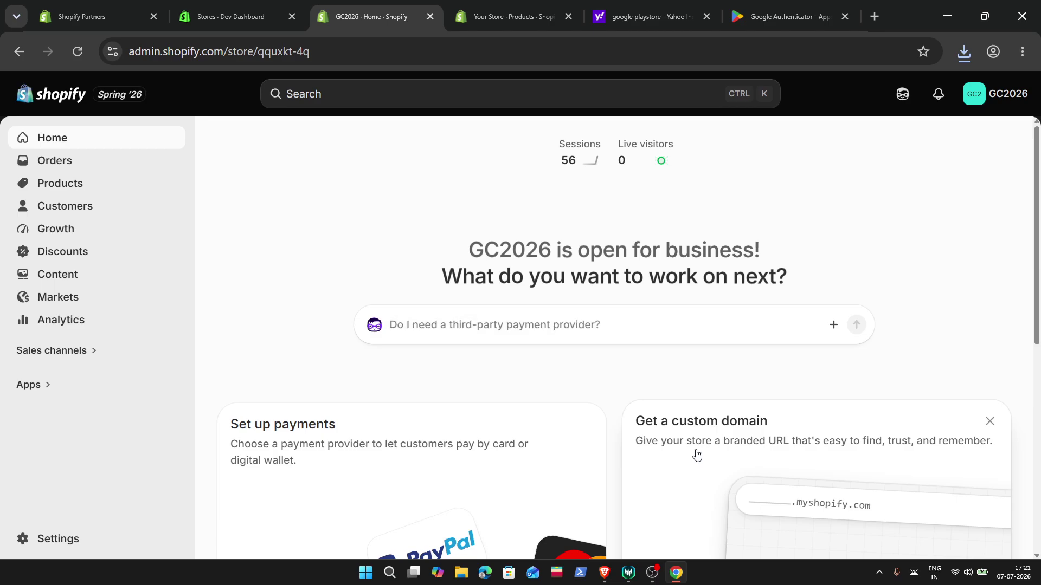
Close the GC2026 home tab and reload the Shopify Partners home page
left_click(295, 2)
left_click(374, 16)
left_click(430, 16)
left_click(252, 19)
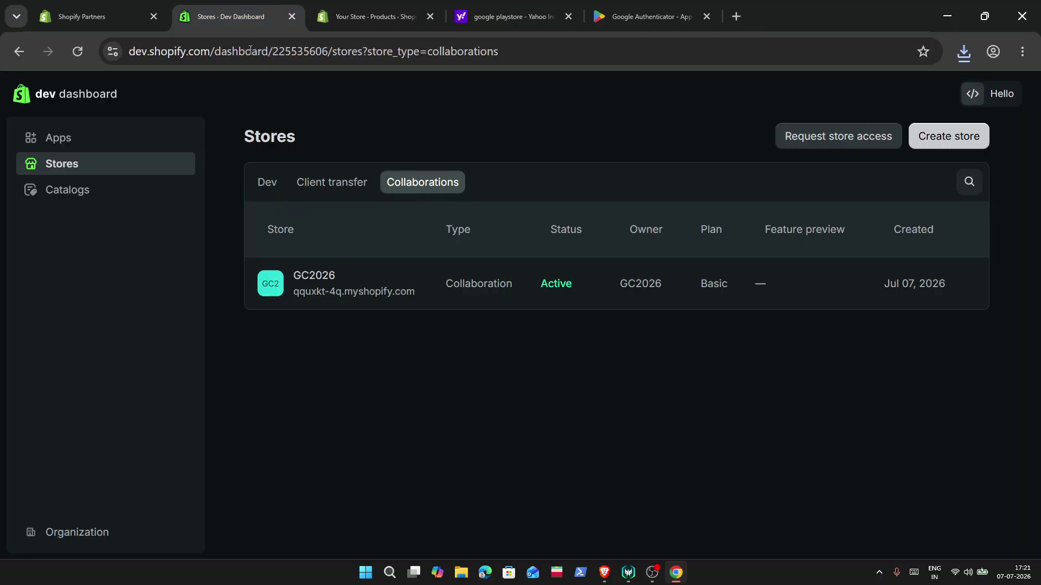
left_click(154, 9)
left_click(76, 51)
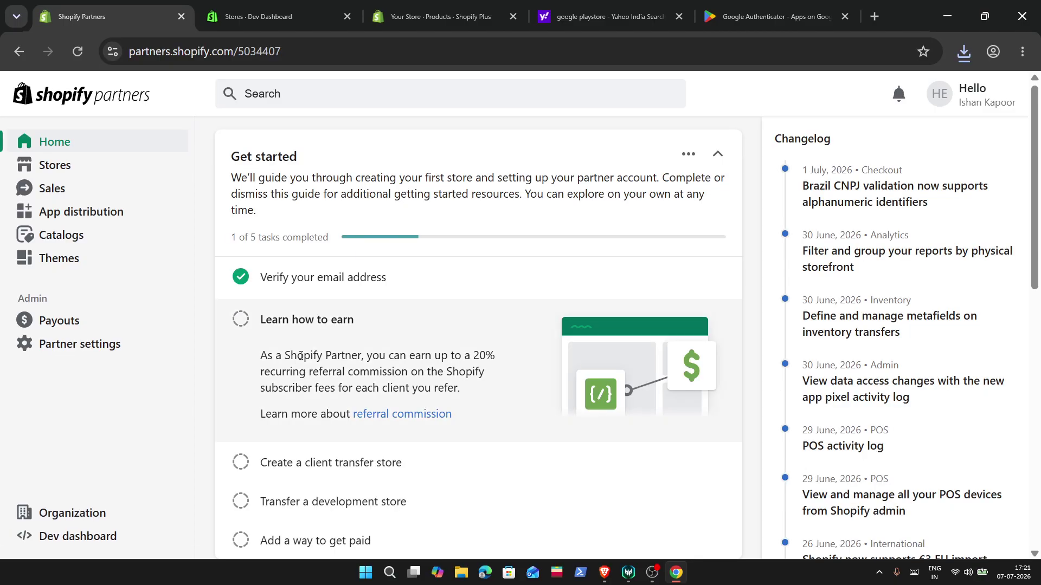
Open the Dev Dashboard's Stores, Collaborations tab, and launch GC2026's admin in a new tab
left_click(62, 538)
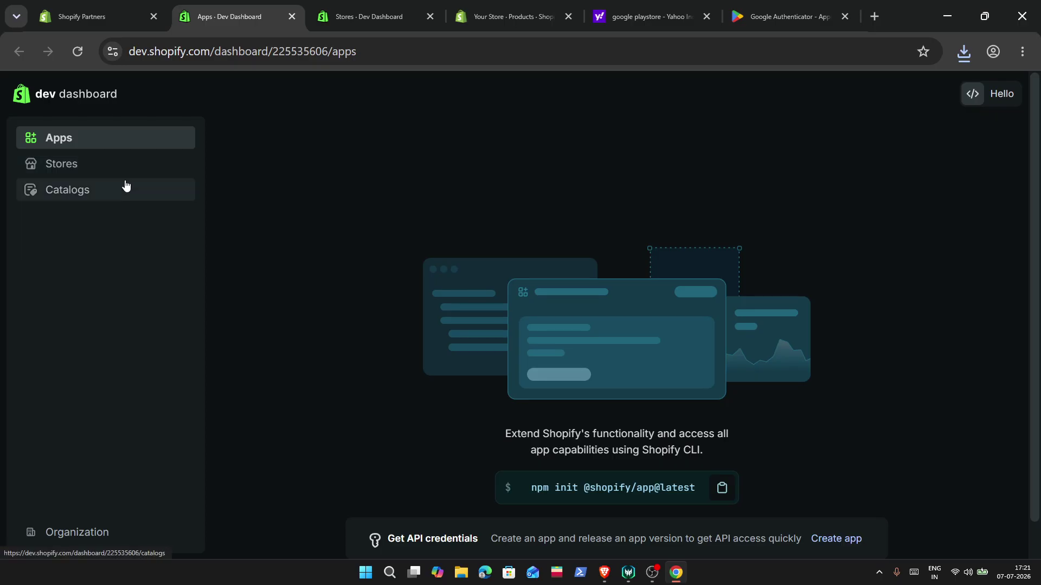
left_click(64, 172)
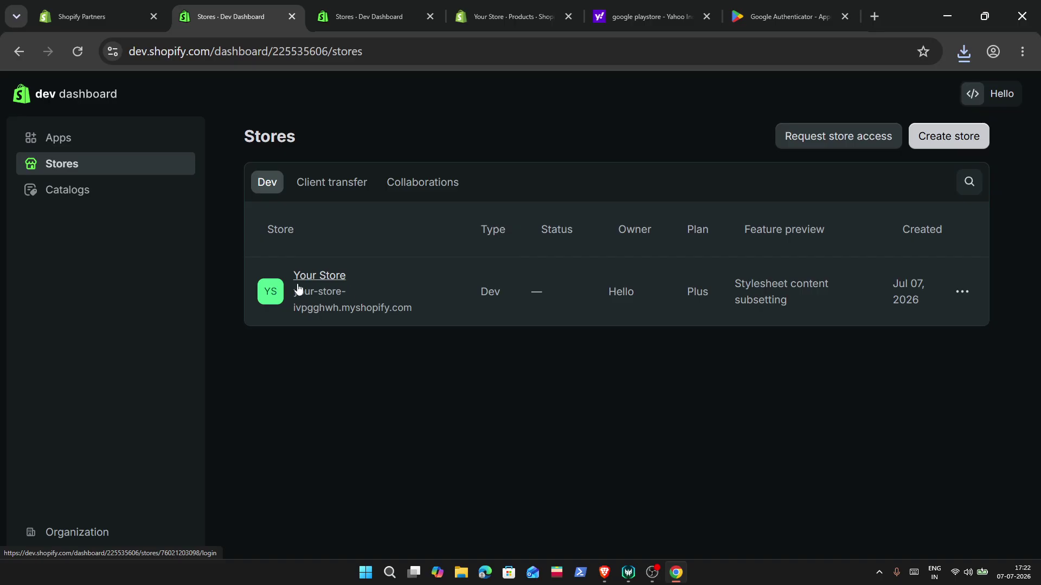
left_click(328, 185)
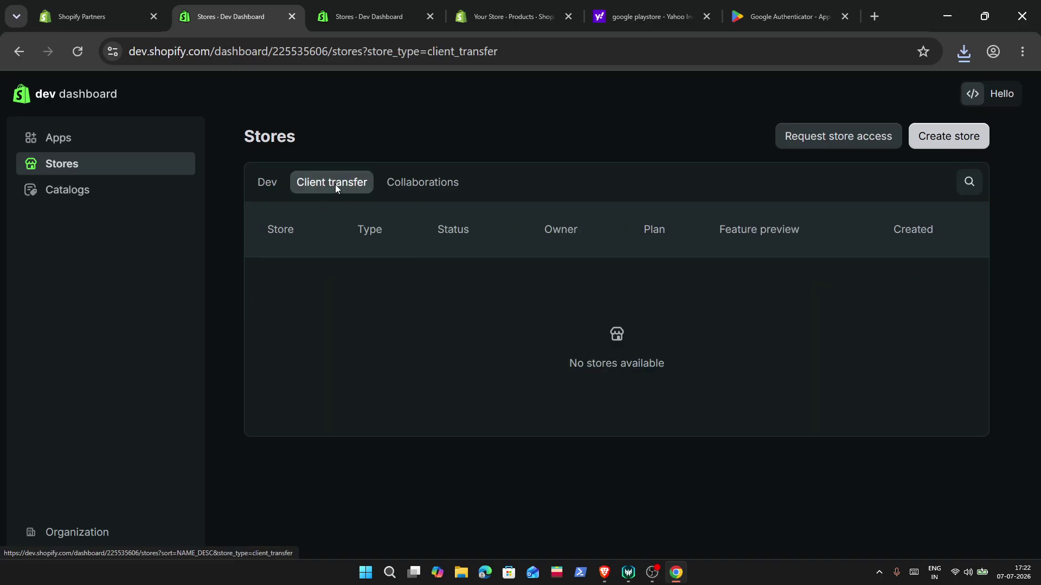
left_click(398, 182)
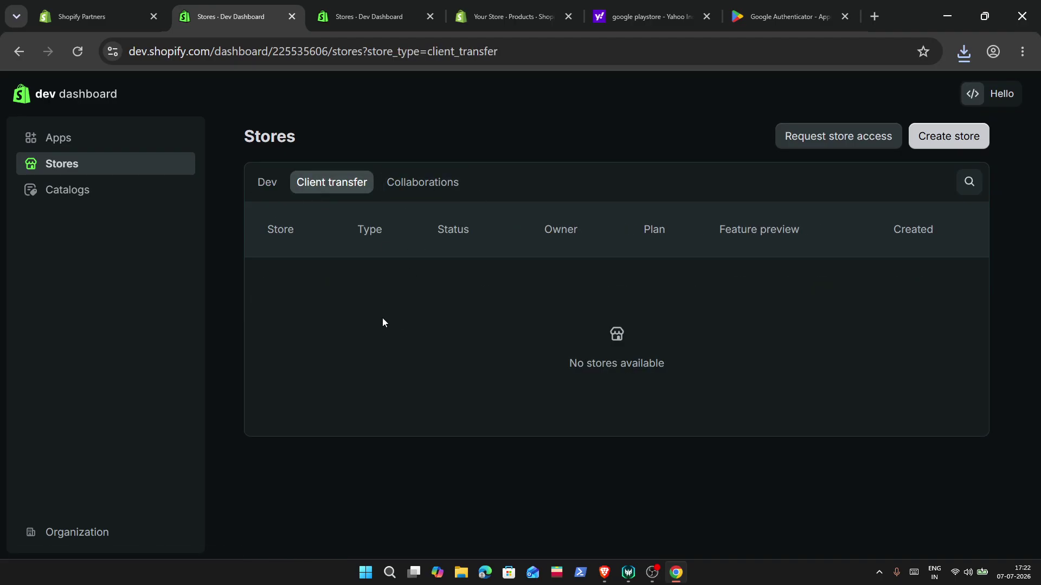
left_click(349, 276)
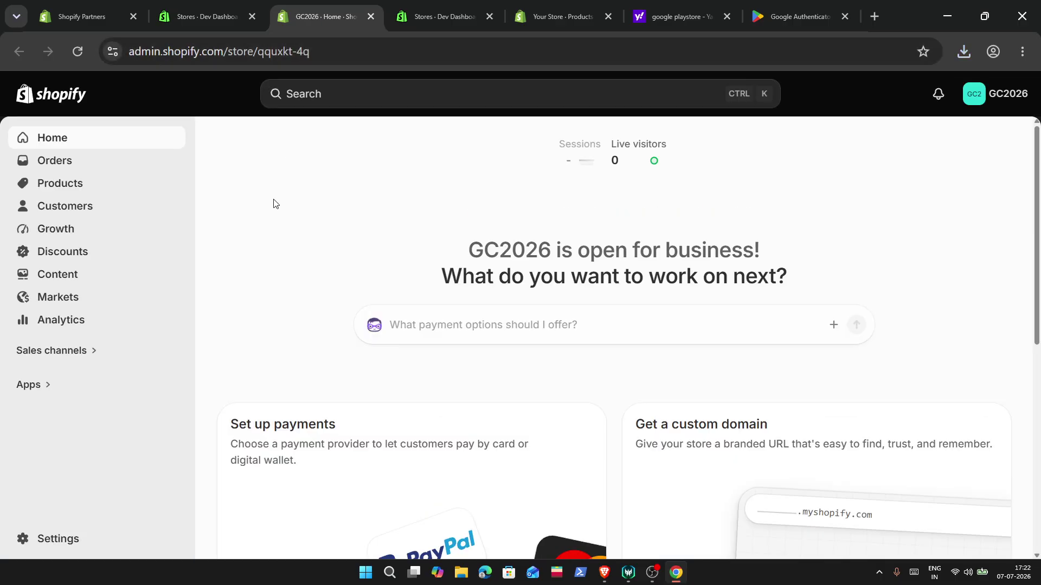
Go from Sales channels to GC2026's Online Store themes page and scroll to the active Horizon theme
left_click(95, 353)
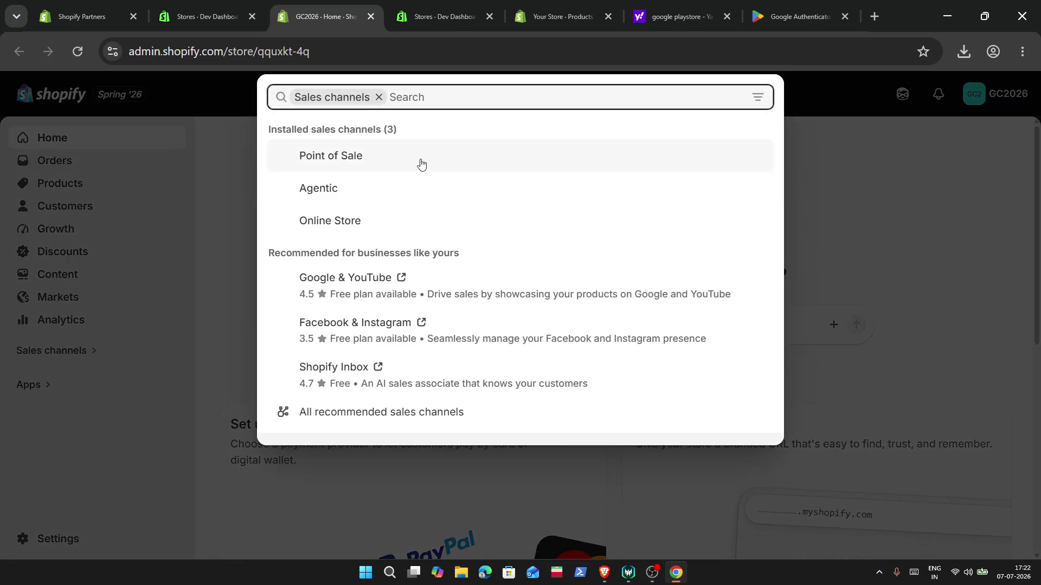
left_click(330, 222)
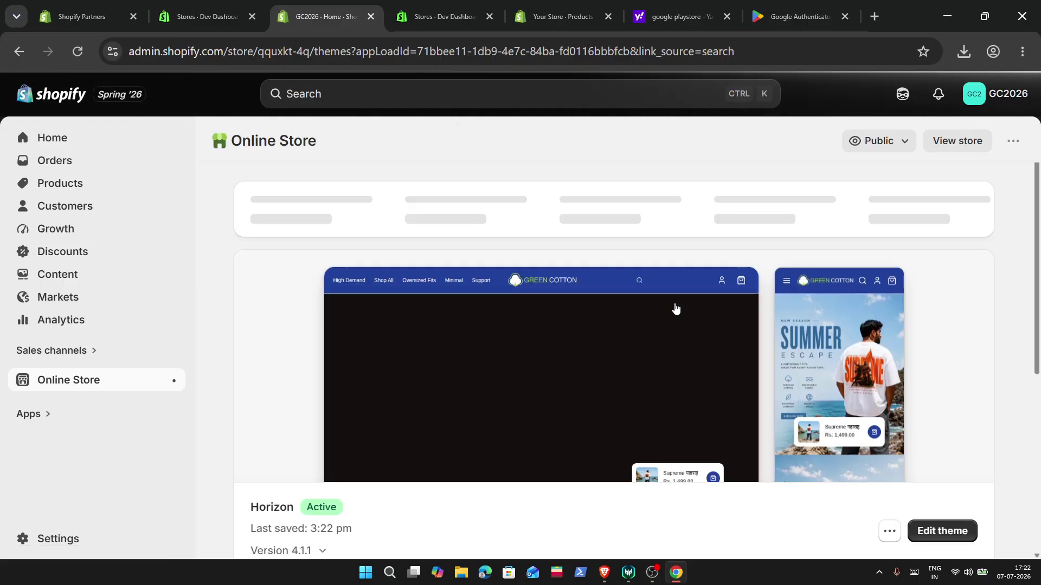
scroll(840, 353, "down", 3)
Edit the Horizon theme and preview the Sandbox Master Header section at mobile size
left_click(935, 373)
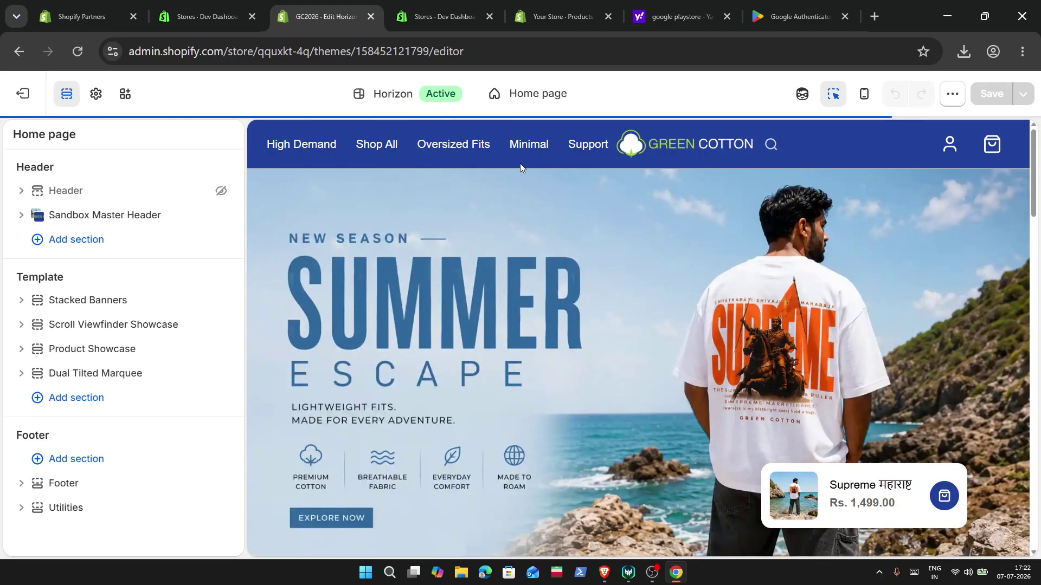
left_click(863, 93)
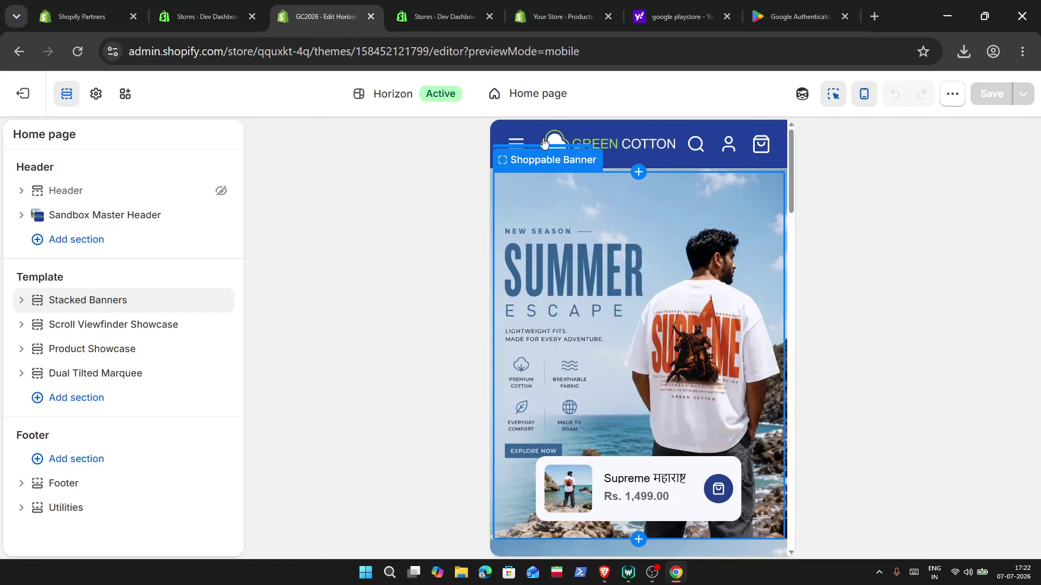
left_click(677, 147)
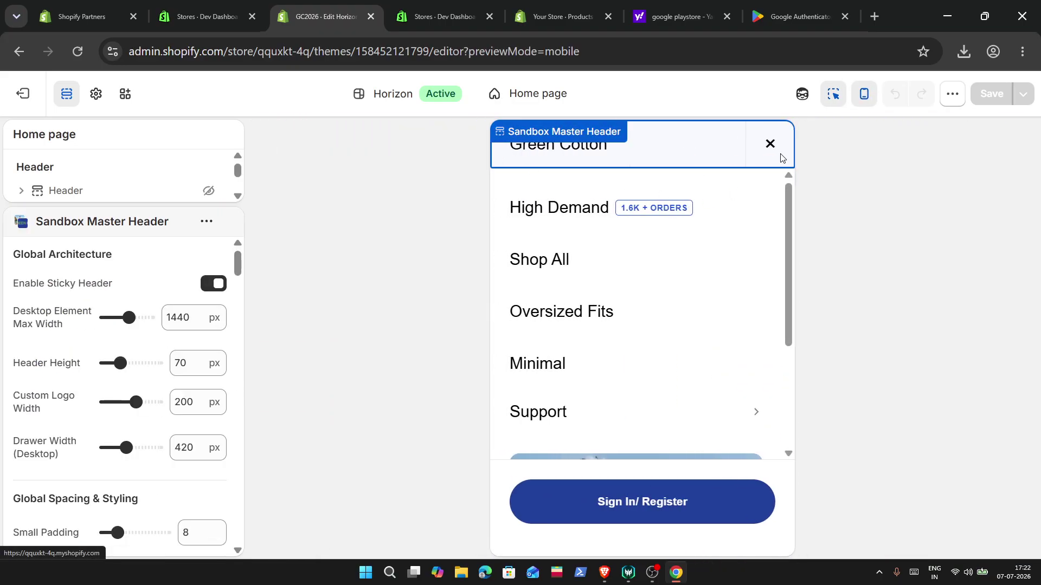
Adjust the browser zoom, then switch back to the Shopify Partners home tab
key("ctrl+minus")
key("ctrl+minus")
key("ctrl+minus")
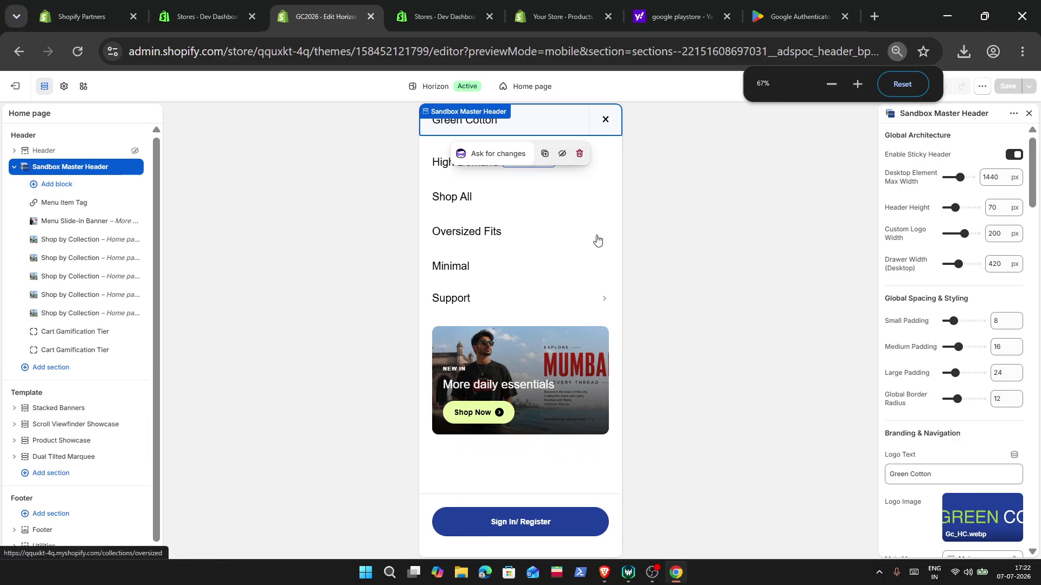
key("ctrl+plus")
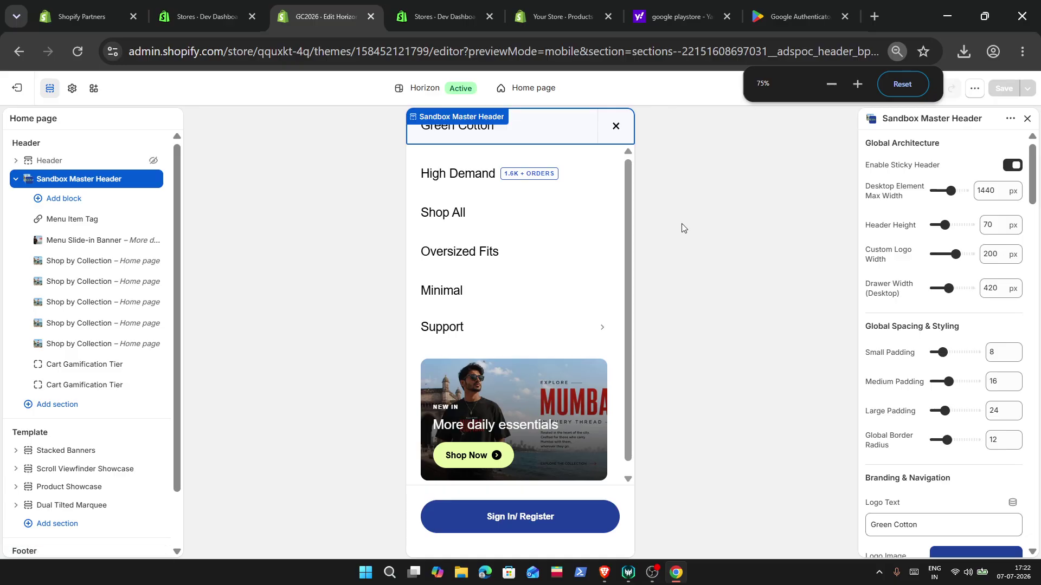
key("ctrl+shift+Tab")
key("ctrl+shift+Tab")
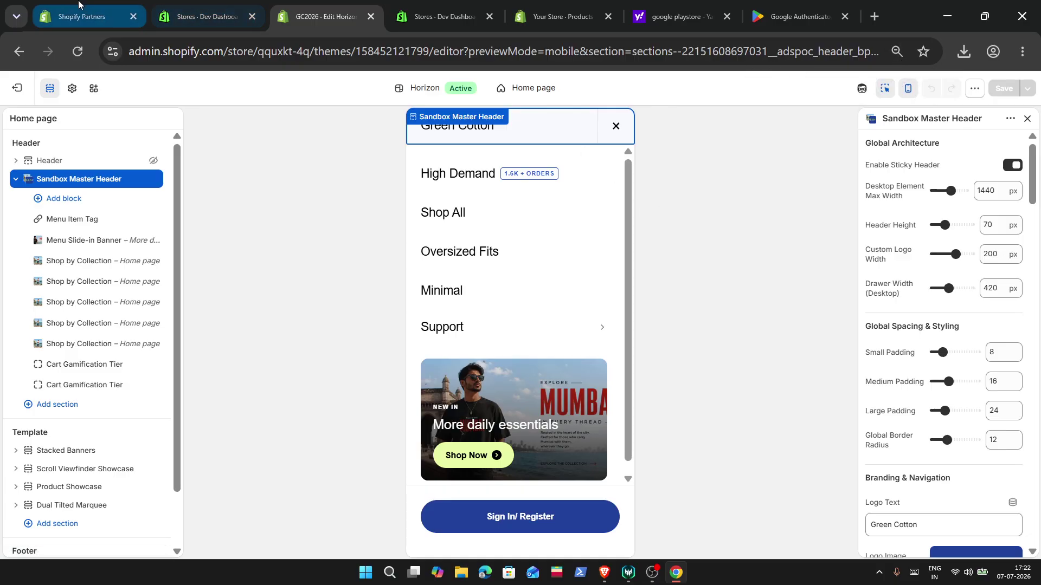